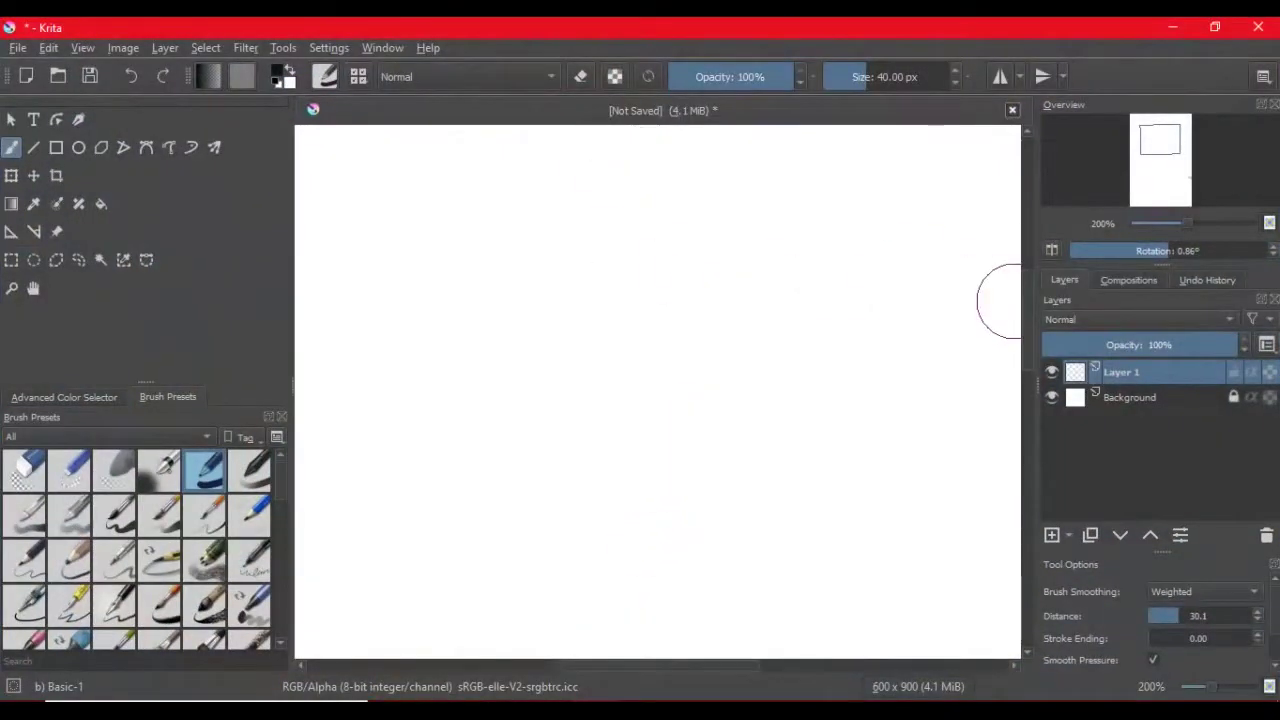
# Step: Resize the canvas to 900 × 900 px
pyautogui.scroll(-2, 746, 369)
pyautogui.hotkey('ctrl', '+')
pyautogui.click(83, 48)
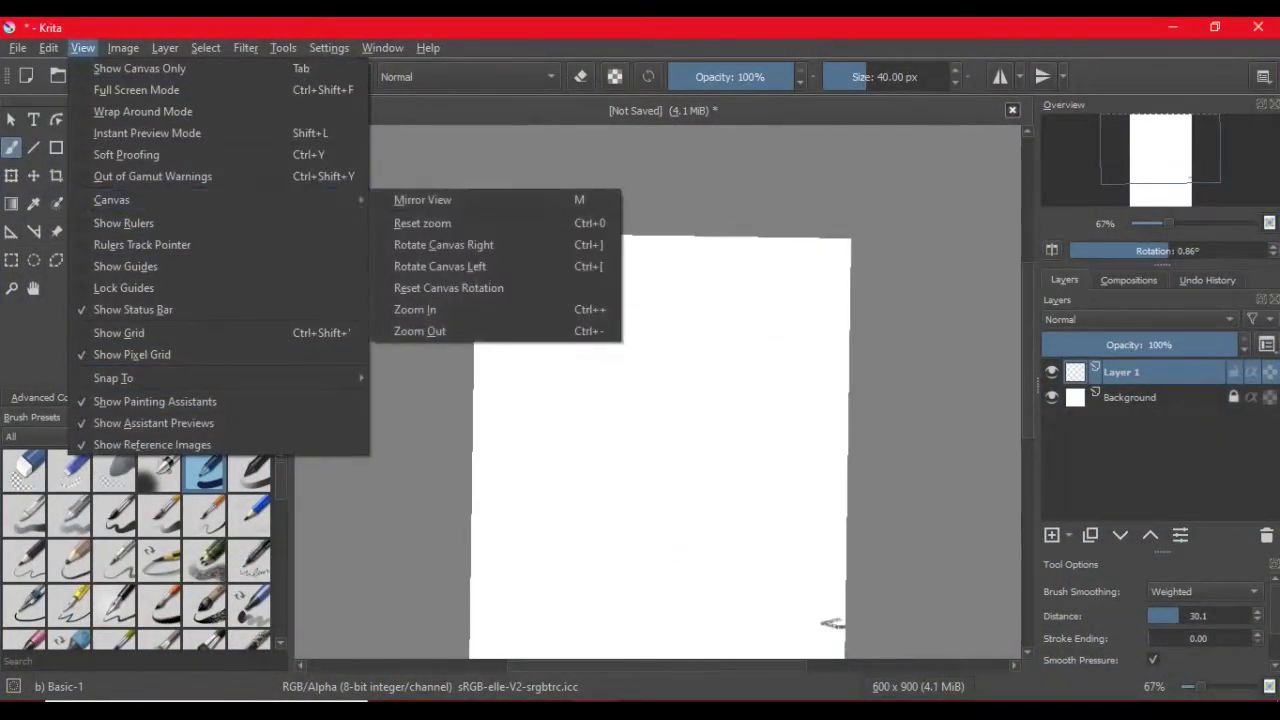
pyautogui.moveTo(123, 47)
pyautogui.click(150, 334)
pyautogui.write('600')
pyautogui.press('BackSpace')
pyautogui.press('BackSpace')
pyautogui.write('900')
pyautogui.click(690, 536)
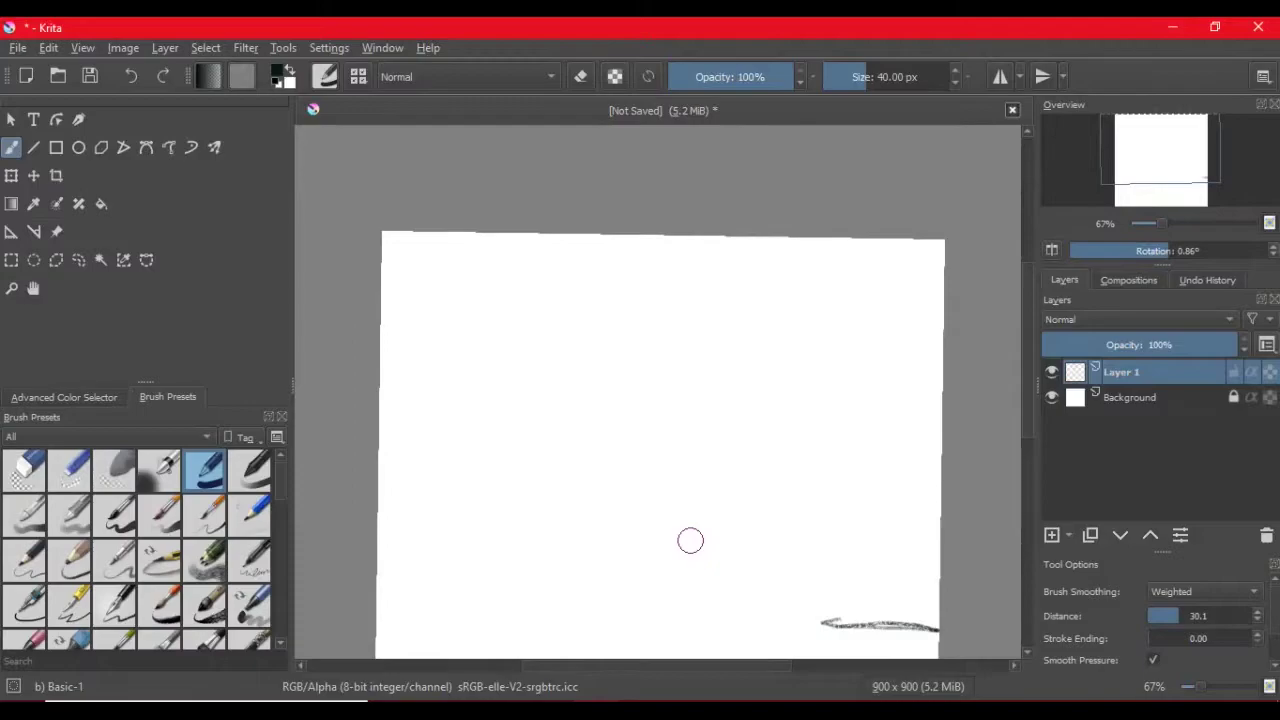
# Step: Erase the stray stroke near the canvas's right edge on Layer 1 with the Eraser Circle brush
pyautogui.moveTo(1027, 318); pyautogui.dragTo(1027, 362)
pyautogui.press('e')
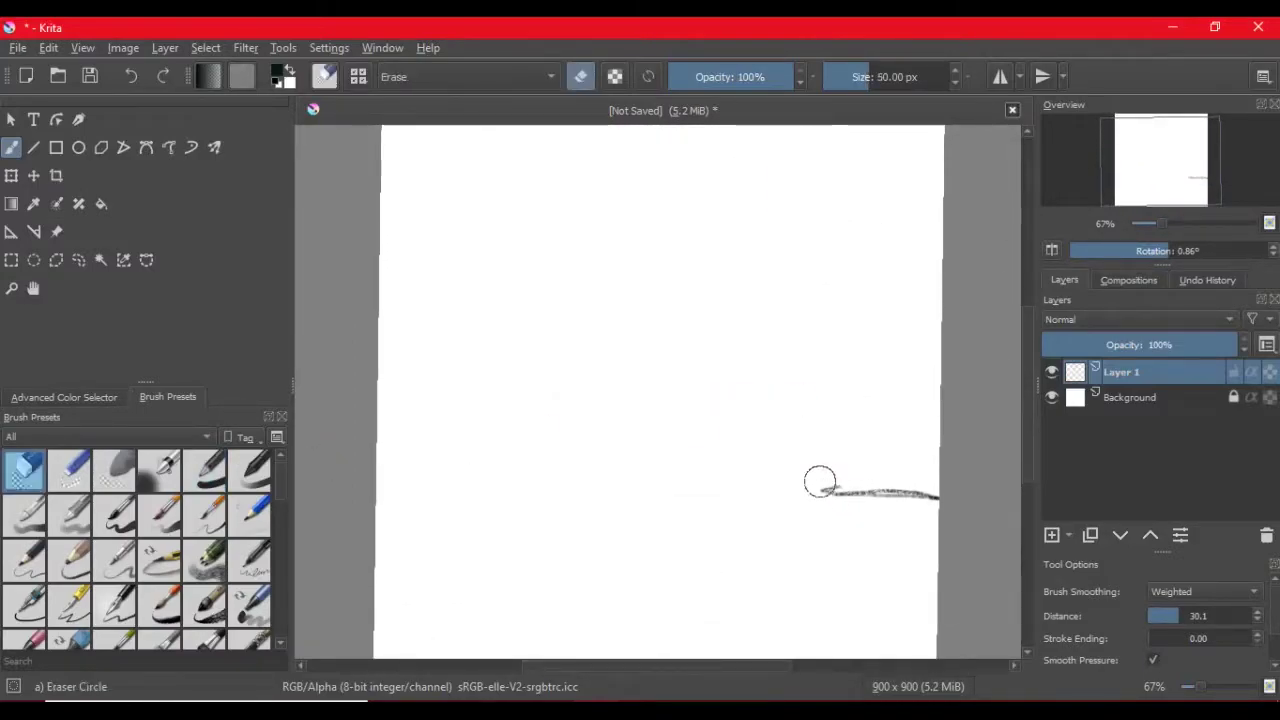
pyautogui.moveTo(820, 483); pyautogui.dragTo(940, 492)
# Step: Choose the Charcoal Pencil Medium brush, set its size to 8.37 px and undo the trial strokes
pyautogui.click(249, 503)
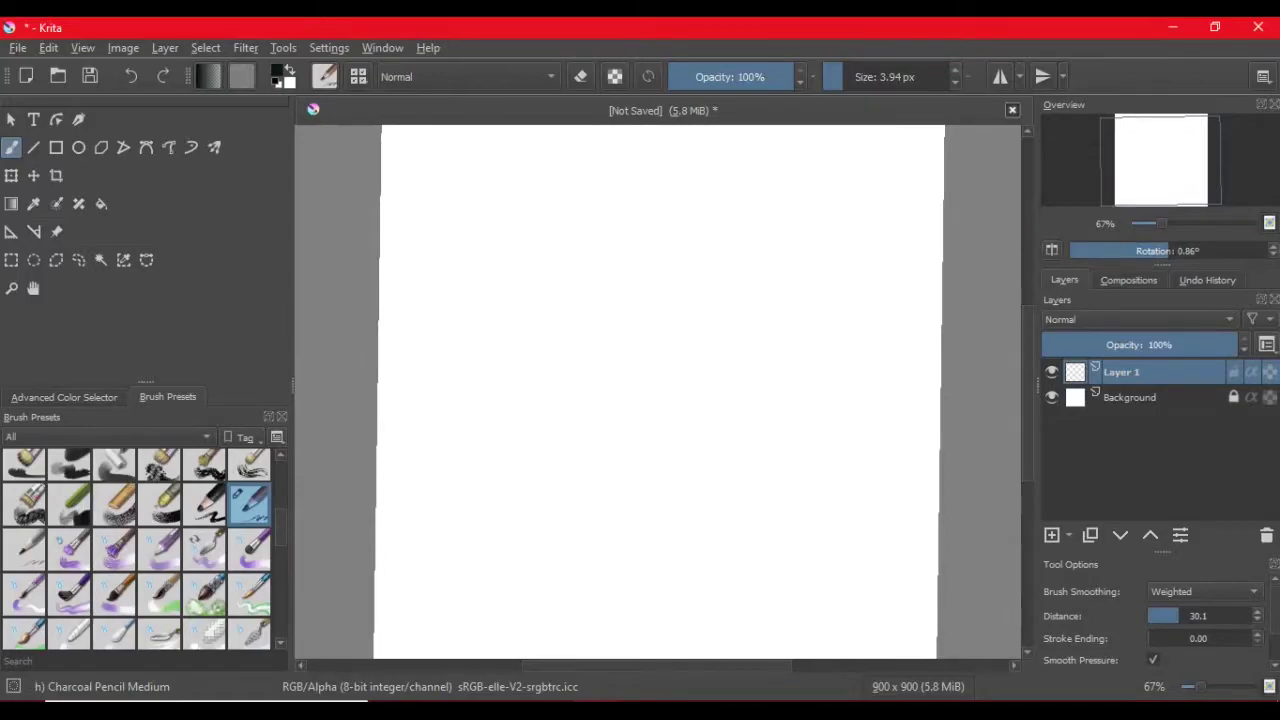
pyautogui.scroll(5, 136, 549)
pyautogui.scroll(-4, 136, 549)
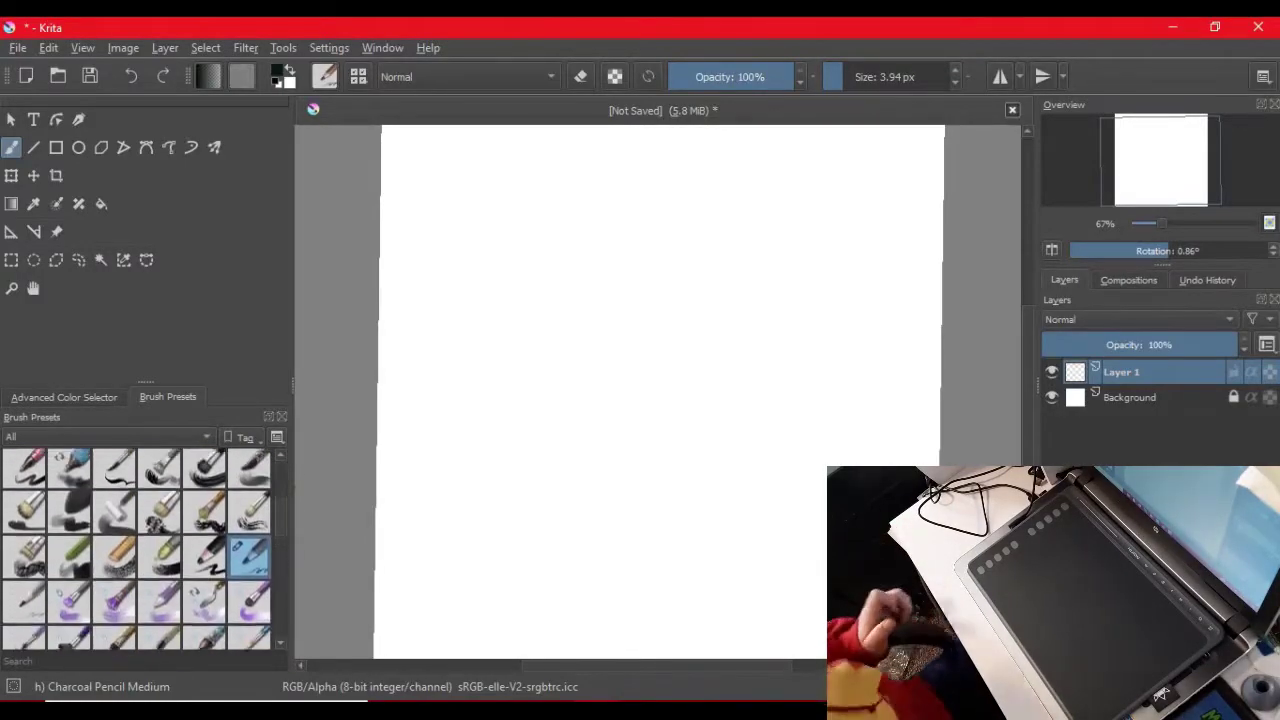
pyautogui.scroll(-1, 137, 550)
pyautogui.moveTo(650, 294)
pyautogui.mouseDown()
pyautogui.moveTo(620, 322)
pyautogui.moveTo(656, 265)
pyautogui.moveTo(665, 320)
pyautogui.moveTo(640, 355)
pyautogui.moveTo(651, 312)
pyautogui.moveTo(632, 376)
pyautogui.moveTo(630, 302)
pyautogui.mouseUp()
pyautogui.hotkey('ctrl', 'z')
pyautogui.click(848, 77)
pyautogui.hotkey('ctrl', 'z')
# Step: Sketch a round head with crossed facial guidelines and a jaw beneath it near the canvas centre
pyautogui.moveTo(602, 361); pyautogui.dragTo(680, 340)
pyautogui.moveTo(586, 365)
pyautogui.mouseDown()
pyautogui.moveTo(590, 400)
pyautogui.moveTo(612, 424)
pyautogui.moveTo(690, 398)
pyautogui.moveTo(692, 330)
pyautogui.mouseUp()
pyautogui.moveTo(590, 340)
pyautogui.mouseDown()
pyautogui.moveTo(588, 352)
pyautogui.moveTo(543, 350)
pyautogui.moveTo(585, 296)
pyautogui.moveTo(655, 282)
pyautogui.mouseUp()
# Step: Undo the last hair strokes and sketch curly tufts on both sides of the head plus a jagged fringe
pyautogui.hotkey('ctrl', 'z')
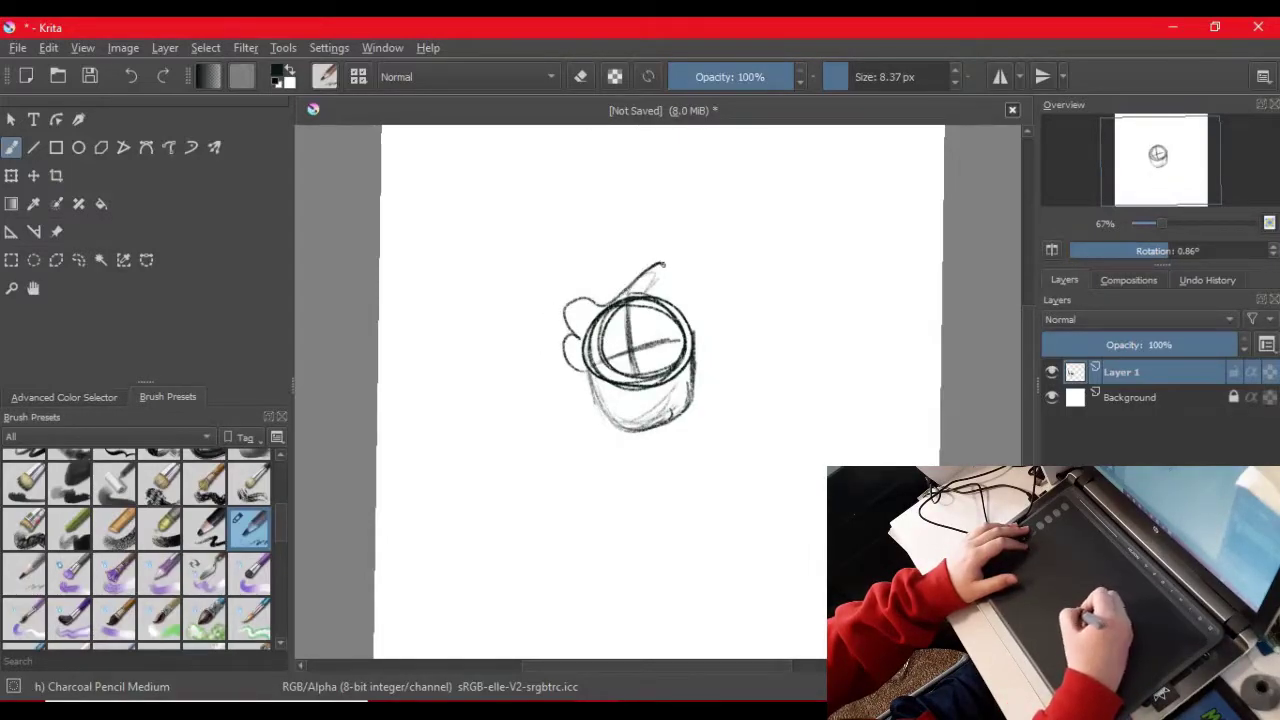
pyautogui.hotkey('ctrl', 'z')
pyautogui.hotkey('ctrl', 'z')
pyautogui.moveTo(676, 294)
pyautogui.mouseDown()
pyautogui.moveTo(713, 315)
pyautogui.moveTo(696, 333)
pyautogui.moveTo(674, 294)
pyautogui.moveTo(602, 274)
pyautogui.moveTo(601, 296)
pyautogui.moveTo(570, 296)
pyautogui.moveTo(585, 318)
pyautogui.moveTo(566, 336)
pyautogui.moveTo(641, 340)
pyautogui.moveTo(690, 332)
pyautogui.mouseUp()
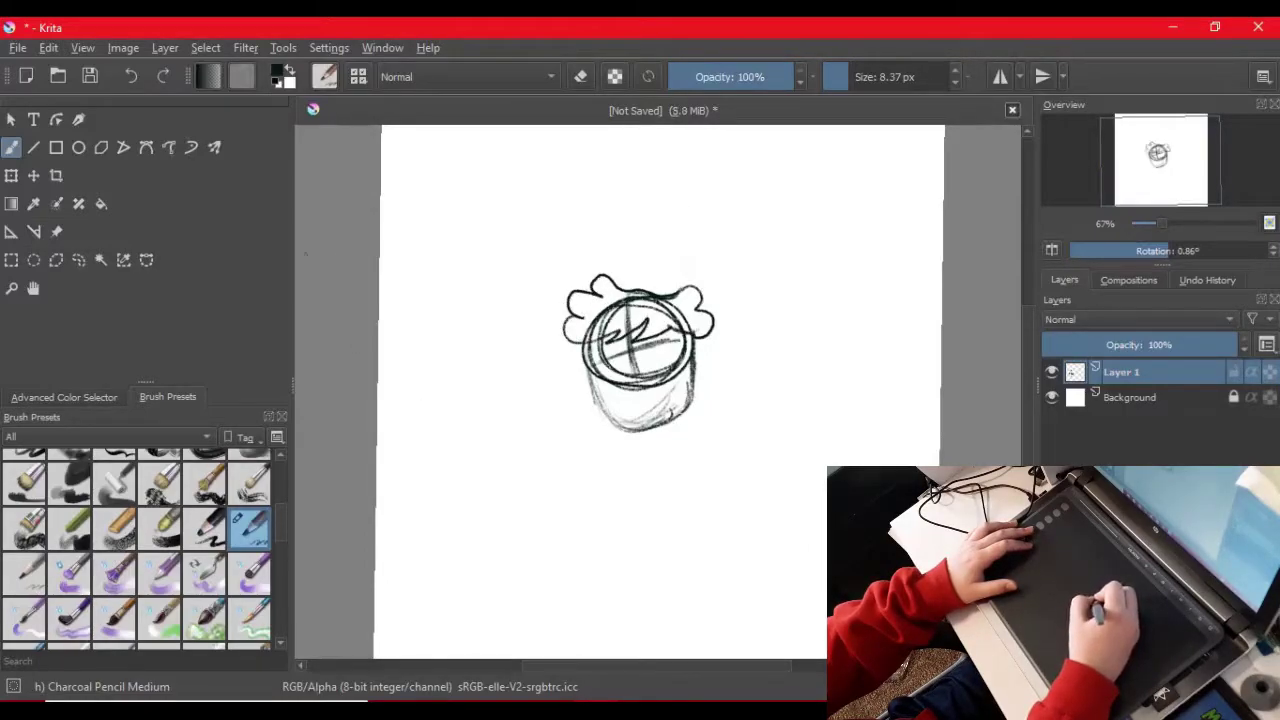
# Step: Erase the jaw below the head circle with Eraser Circle and redraw it slightly shorter with Charcoal Pencil Medium
pyautogui.moveTo(281, 523); pyautogui.dragTo(281, 470)
pyautogui.click(24, 470)
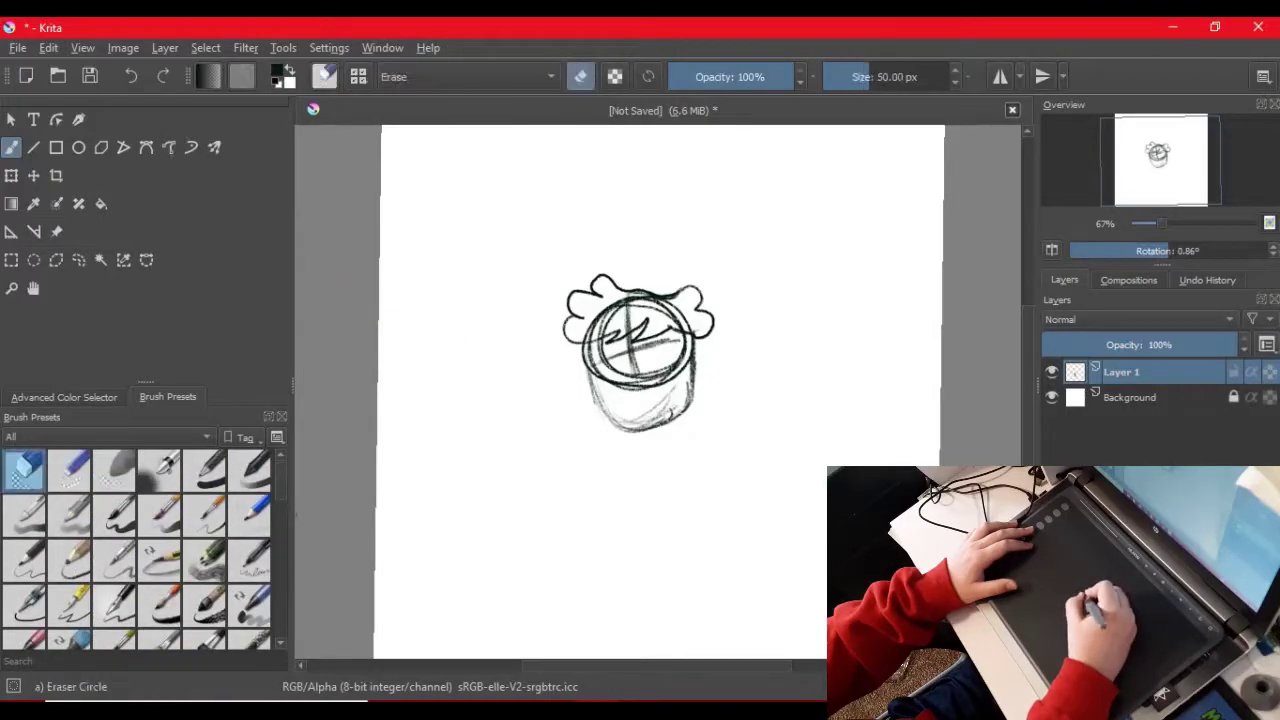
pyautogui.moveTo(630, 420)
pyautogui.mouseDown()
pyautogui.moveTo(584, 382)
pyautogui.moveTo(641, 445)
pyautogui.moveTo(694, 377)
pyautogui.mouseUp()
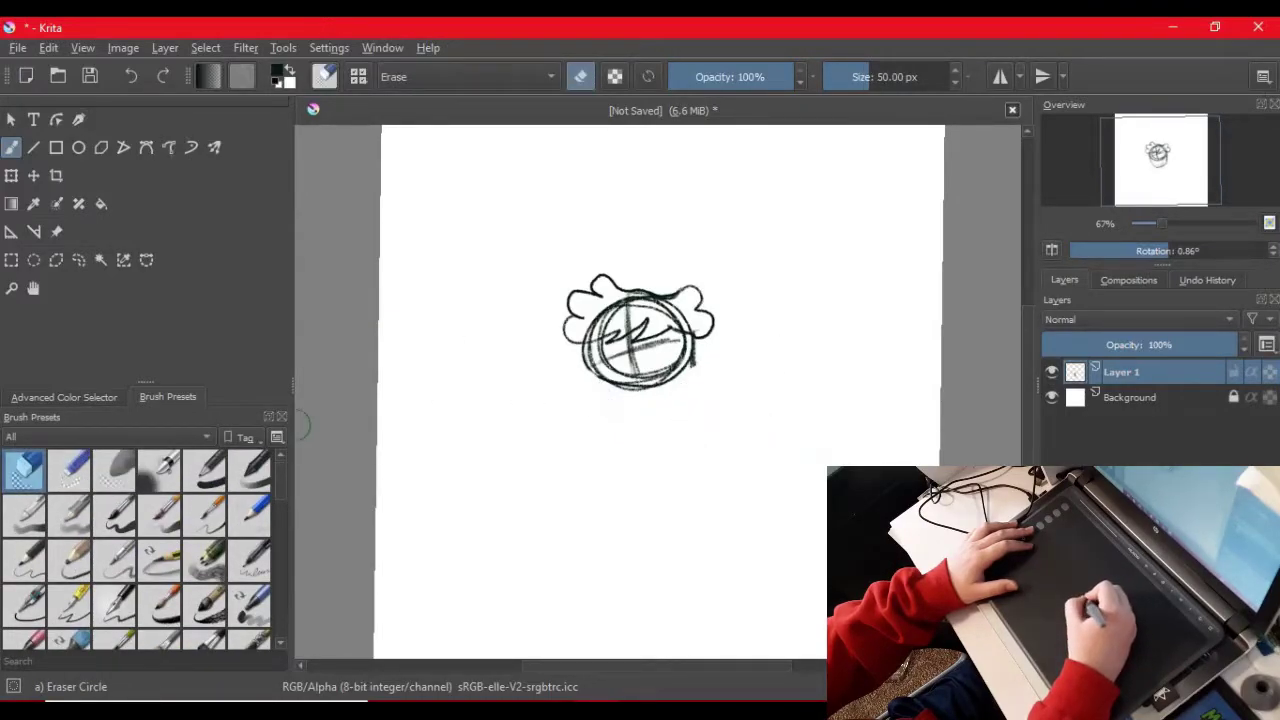
pyautogui.scroll(-5, 140, 550)
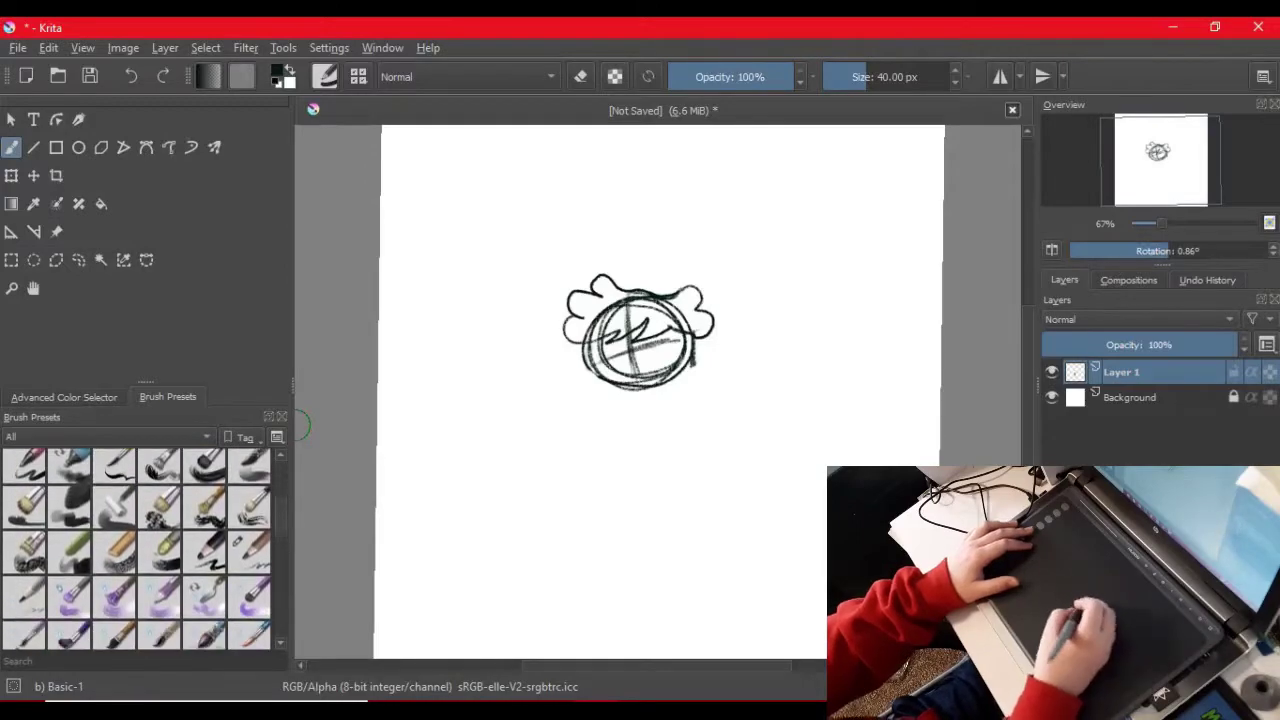
pyautogui.click(249, 551)
pyautogui.moveTo(587, 344)
pyautogui.mouseDown()
pyautogui.moveTo(601, 405)
pyautogui.moveTo(653, 410)
pyautogui.moveTo(688, 398)
pyautogui.moveTo(690, 380)
pyautogui.mouseUp()
pyautogui.moveTo(636, 421); pyautogui.dragTo(687, 380)
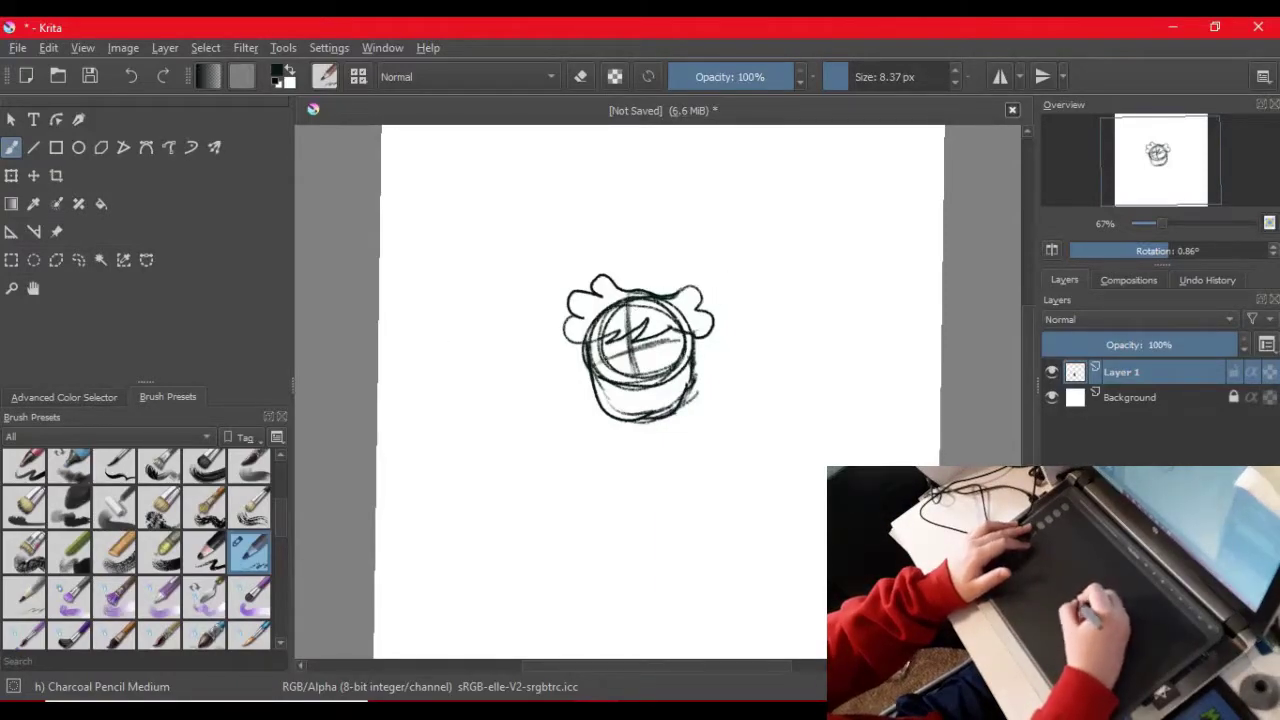
# Step: Sketch two tall oval eyes with dark pupils and a grinning mouth on the face
pyautogui.moveTo(618, 338); pyautogui.dragTo(604, 388)
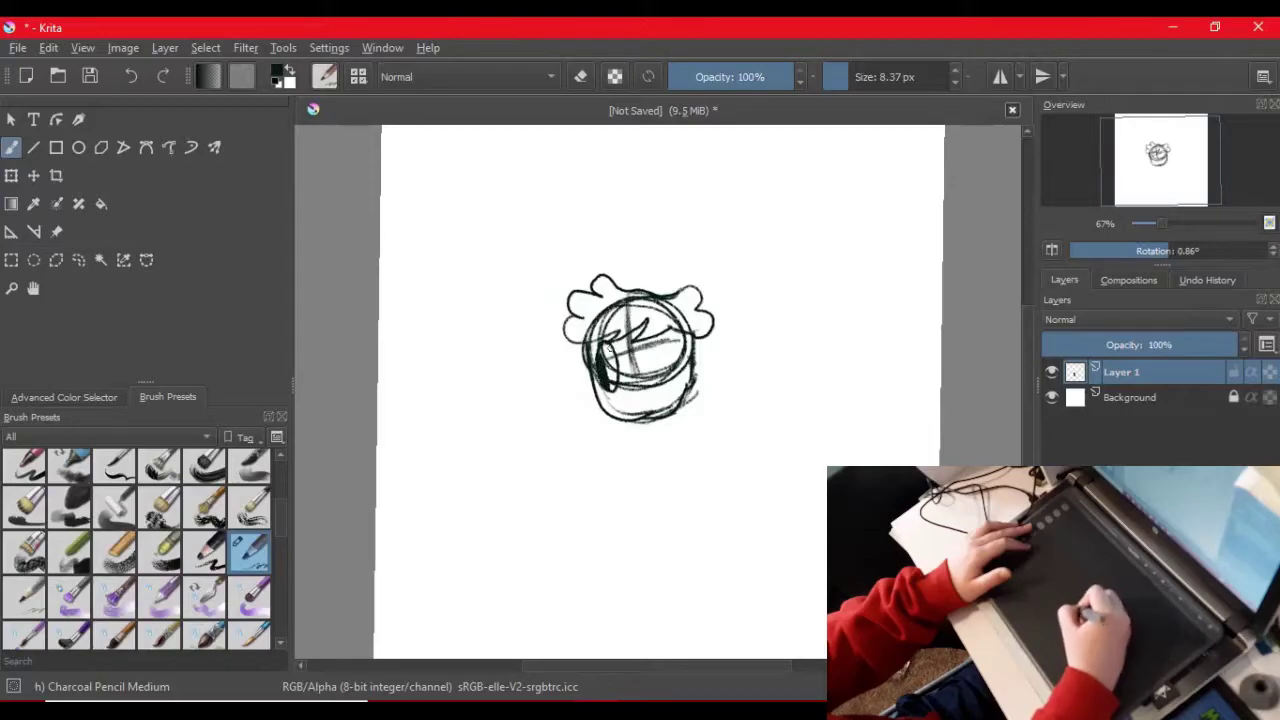
pyautogui.moveTo(635, 340); pyautogui.dragTo(638, 340)
pyautogui.hotkey('ctrl', 'z')
pyautogui.hotkey('ctrl', 'z')
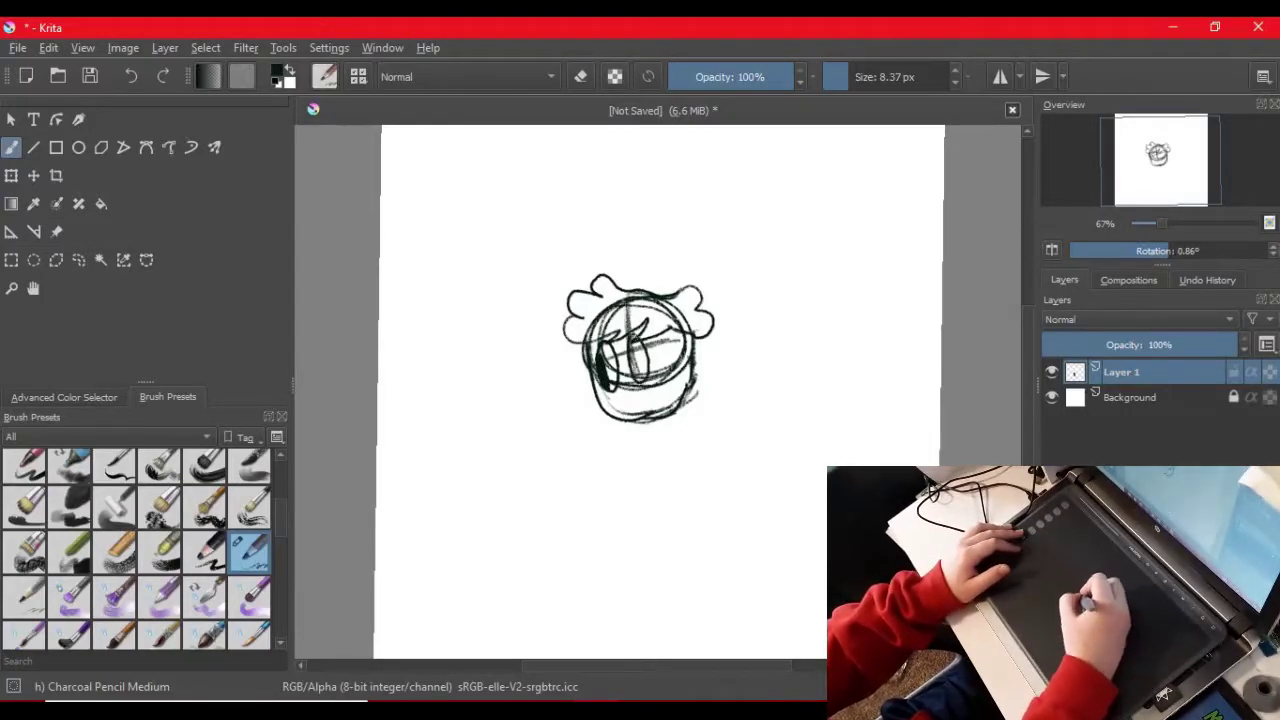
pyautogui.moveTo(620, 386); pyautogui.dragTo(648, 384)
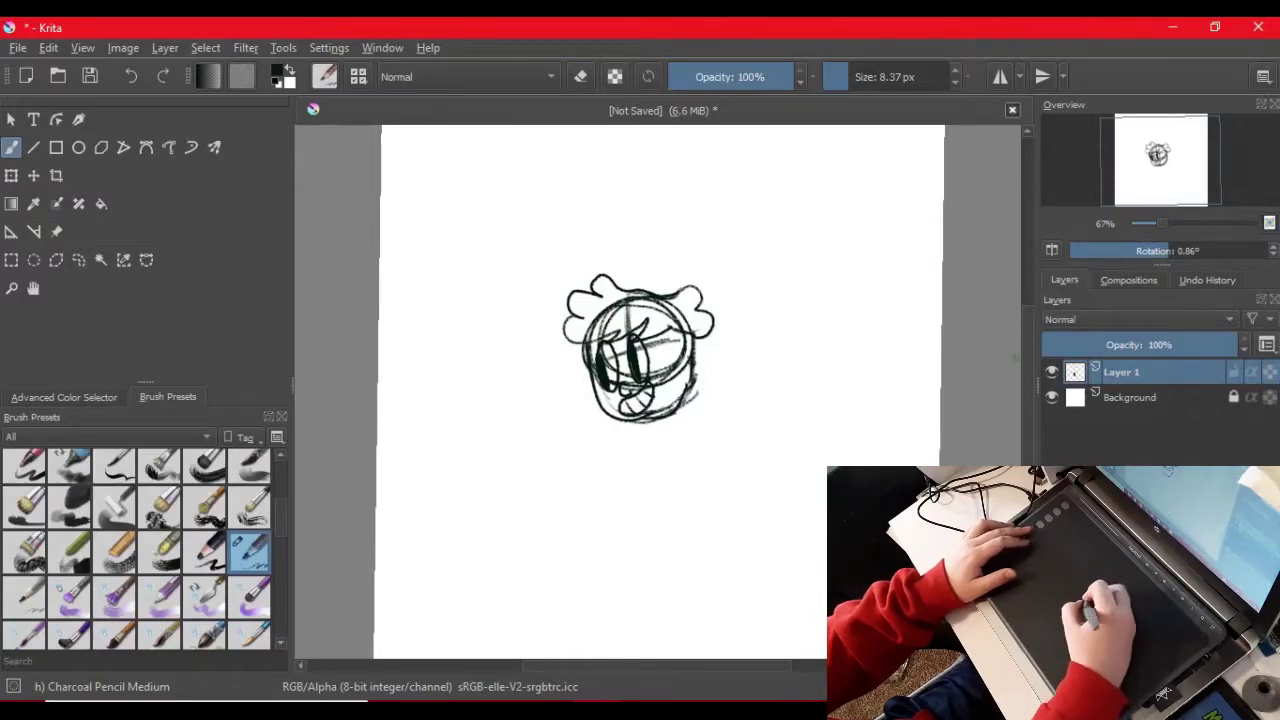
# Step: Sketch the character's torso below the head, slanting down to the right with a closed lower edge
pyautogui.scroll(-1, 716, 402)
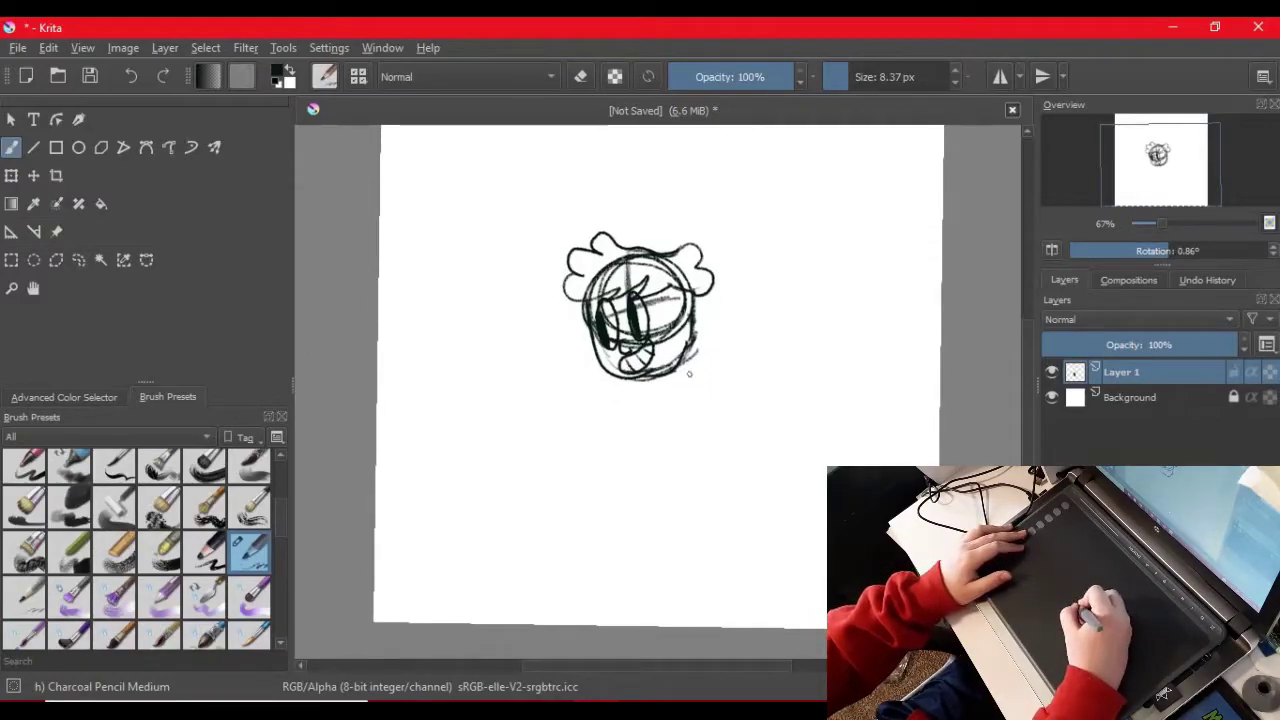
pyautogui.moveTo(638, 376)
pyautogui.mouseDown()
pyautogui.moveTo(646, 426)
pyautogui.moveTo(634, 442)
pyautogui.mouseUp()
pyautogui.moveTo(610, 384)
pyautogui.mouseDown()
pyautogui.moveTo(668, 372)
pyautogui.moveTo(626, 482)
pyautogui.mouseUp()
pyautogui.moveTo(612, 436)
pyautogui.mouseDown()
pyautogui.moveTo(684, 490)
pyautogui.moveTo(732, 470)
pyautogui.mouseUp()
pyautogui.moveTo(716, 422); pyautogui.dragTo(730, 458)
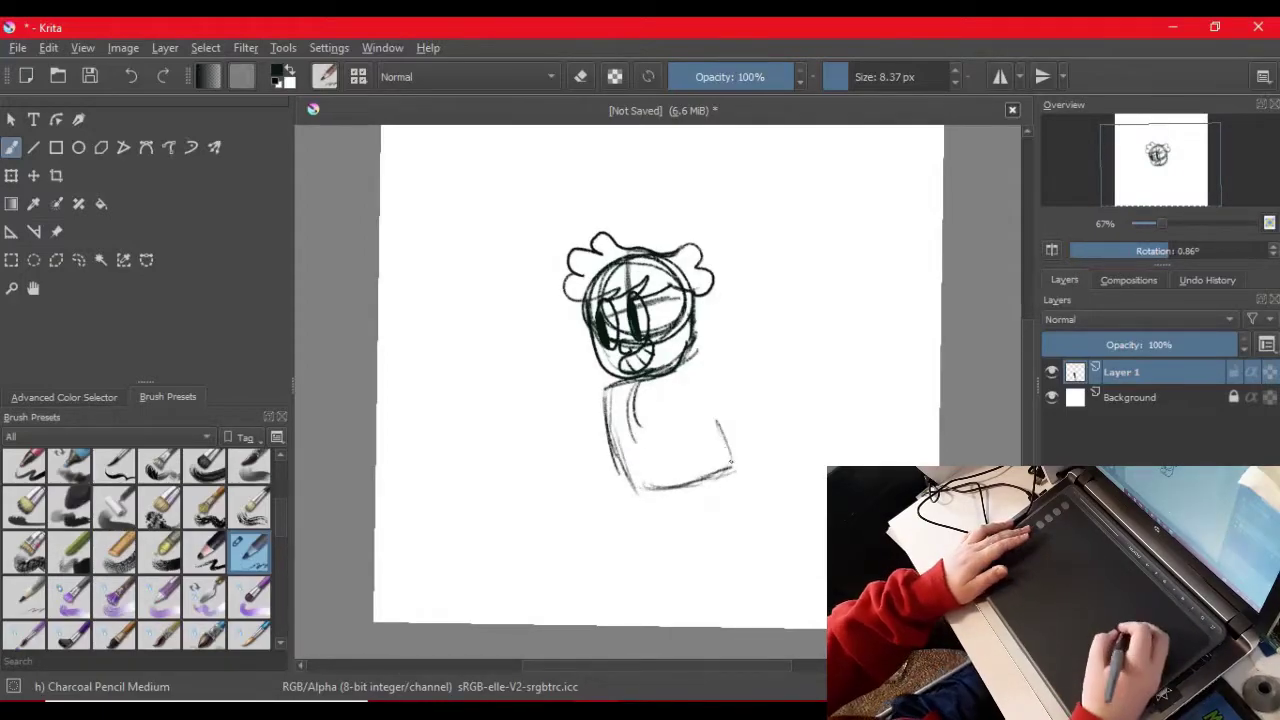
pyautogui.moveTo(684, 374); pyautogui.dragTo(730, 462)
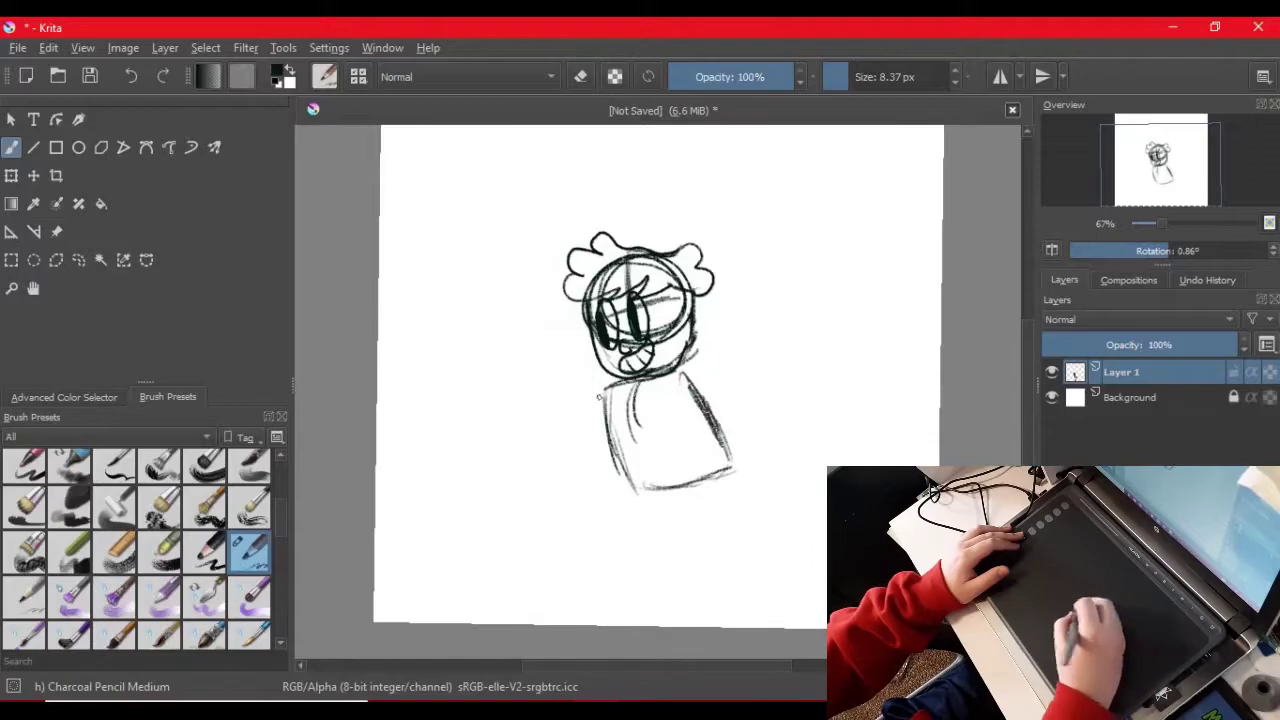
# Step: Sketch the character's bent, raised arm on the left with an elbow circle and a hand with curled fingers
pyautogui.moveTo(602, 386)
pyautogui.mouseDown()
pyautogui.moveTo(554, 420)
pyautogui.moveTo(572, 436)
pyautogui.mouseUp()
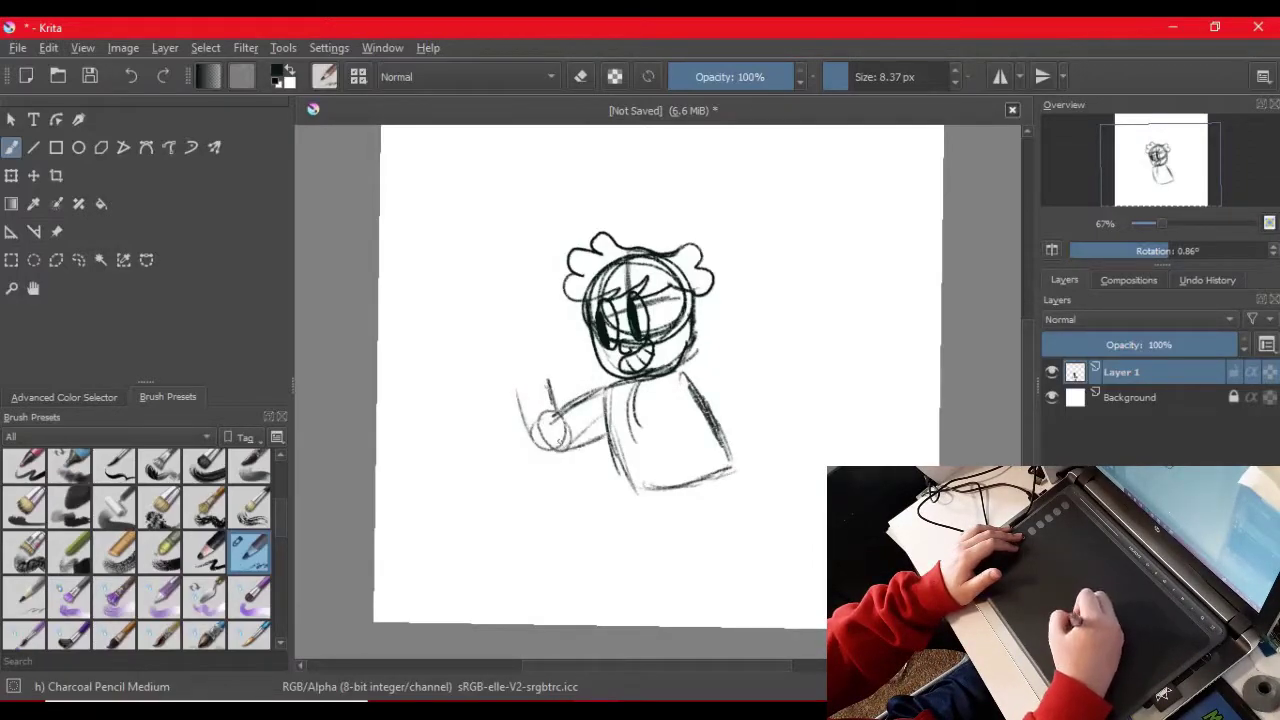
pyautogui.moveTo(542, 374)
pyautogui.mouseDown()
pyautogui.moveTo(505, 375)
pyautogui.moveTo(514, 354)
pyautogui.moveTo(544, 380)
pyautogui.mouseUp()
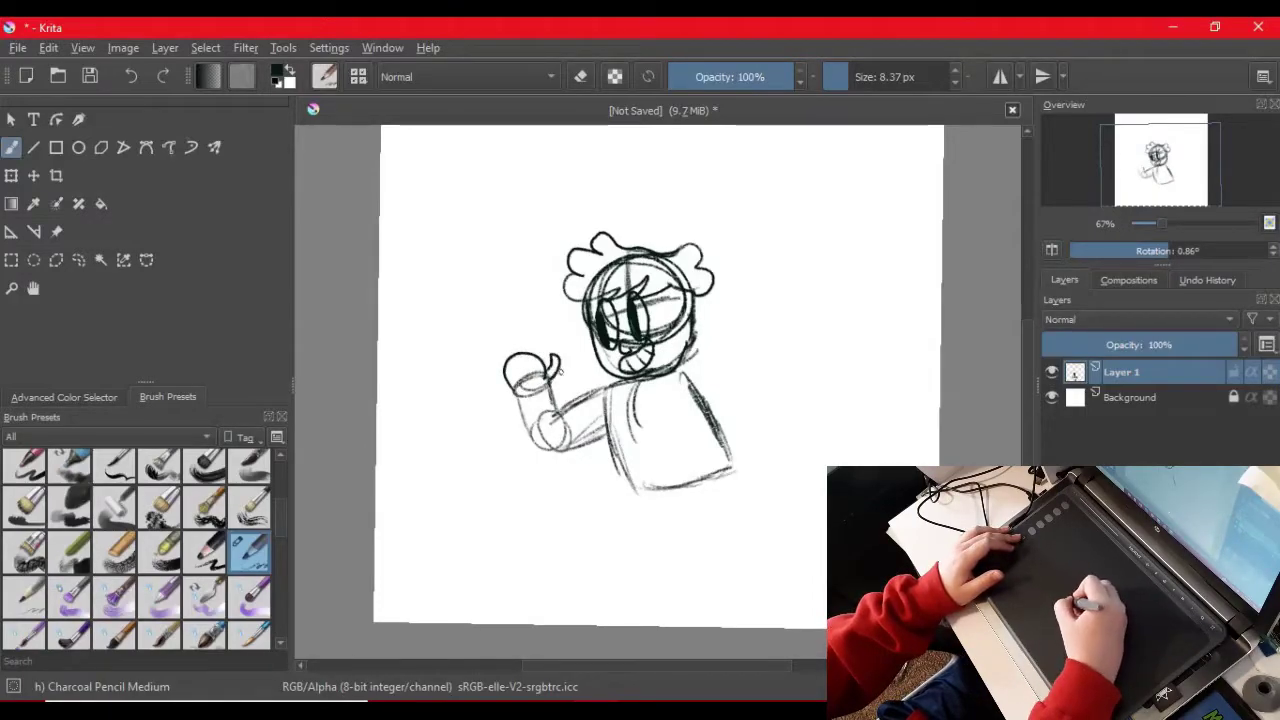
pyautogui.moveTo(509, 363); pyautogui.dragTo(523, 380)
pyautogui.moveTo(526, 356); pyautogui.dragTo(538, 376)
# Step: Sketch a rectangular drawing tablet above the raised hand with four oval buttons along its left edge
pyautogui.moveTo(524, 289)
pyautogui.mouseDown()
pyautogui.moveTo(454, 310)
pyautogui.moveTo(456, 345)
pyautogui.moveTo(461, 362)
pyautogui.moveTo(556, 352)
pyautogui.mouseUp()
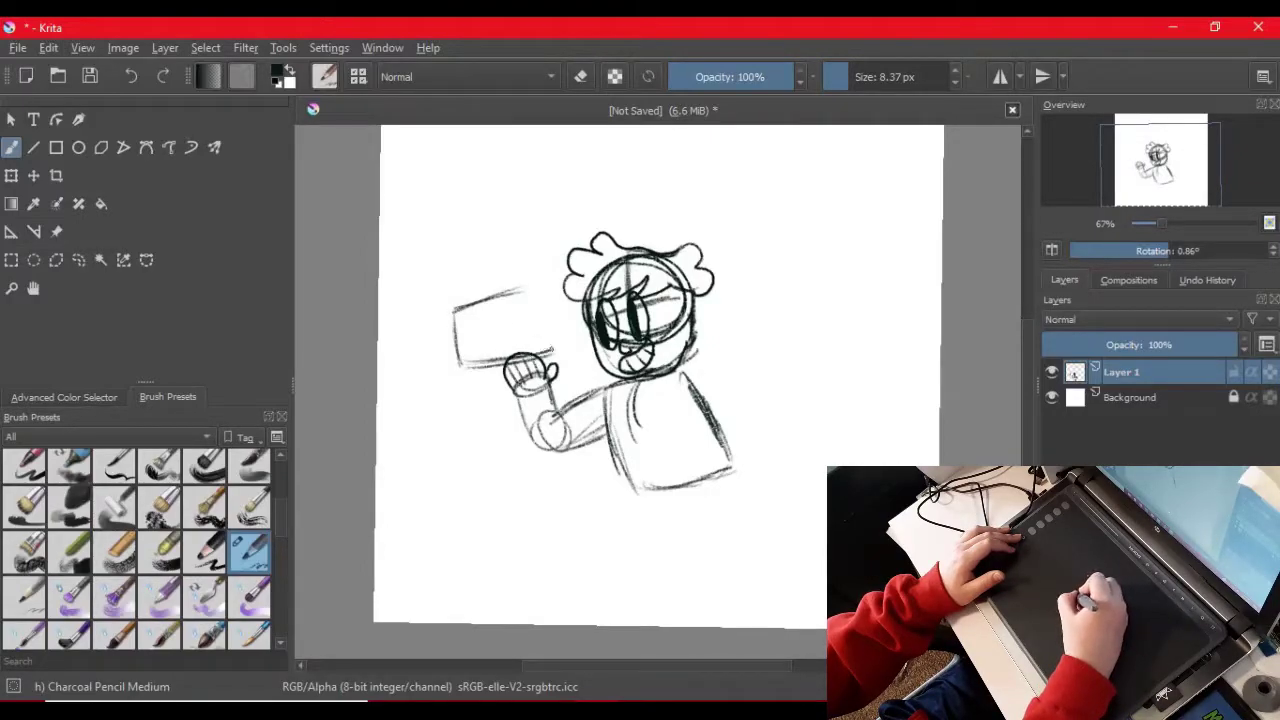
pyautogui.moveTo(464, 310); pyautogui.dragTo(540, 297)
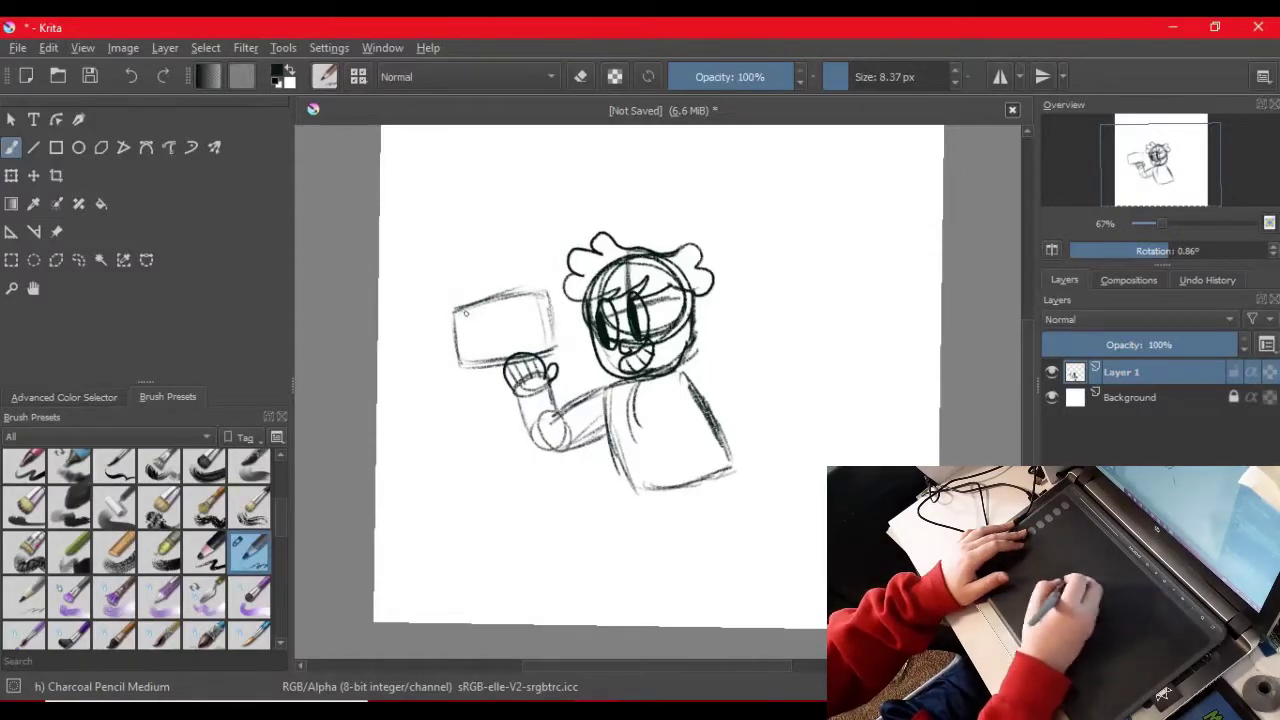
pyautogui.moveTo(460, 316); pyautogui.dragTo(465, 322)
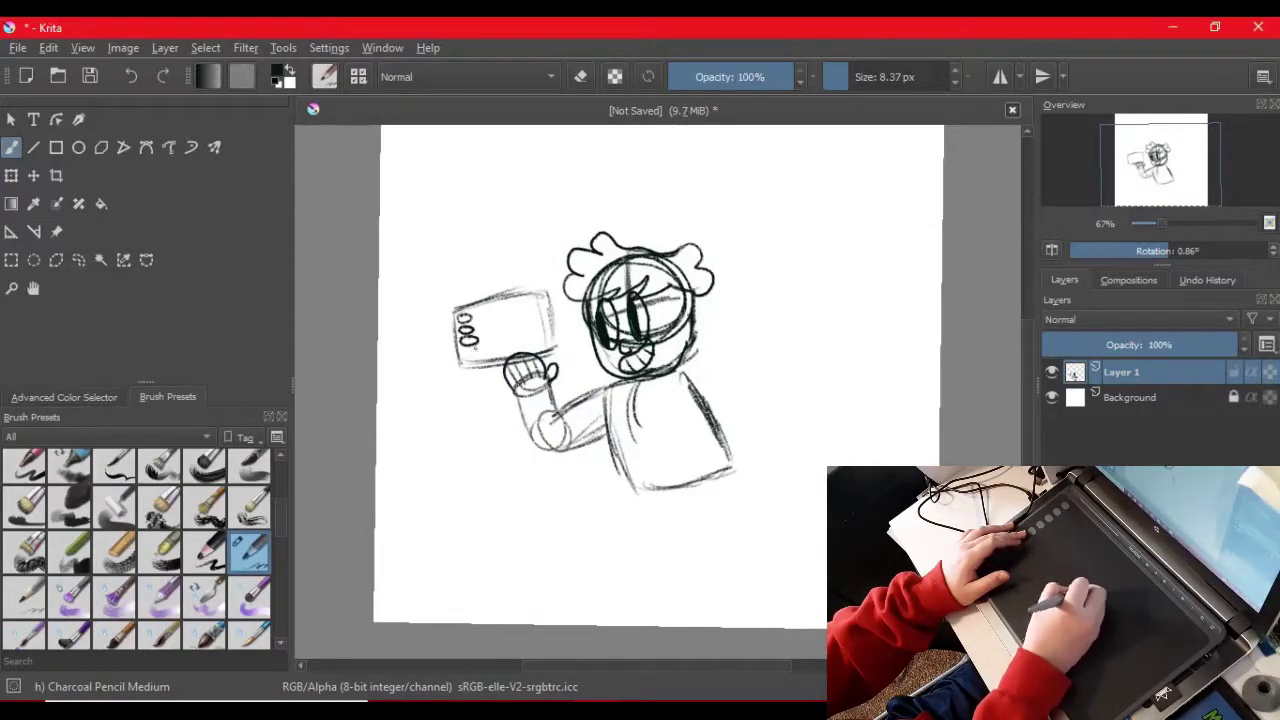
pyautogui.hotkey('ctrl', 'z')
pyautogui.hotkey('ctrl', 'z')
pyautogui.hotkey('ctrl', 'z')
pyautogui.moveTo(466, 338); pyautogui.dragTo(470, 356)
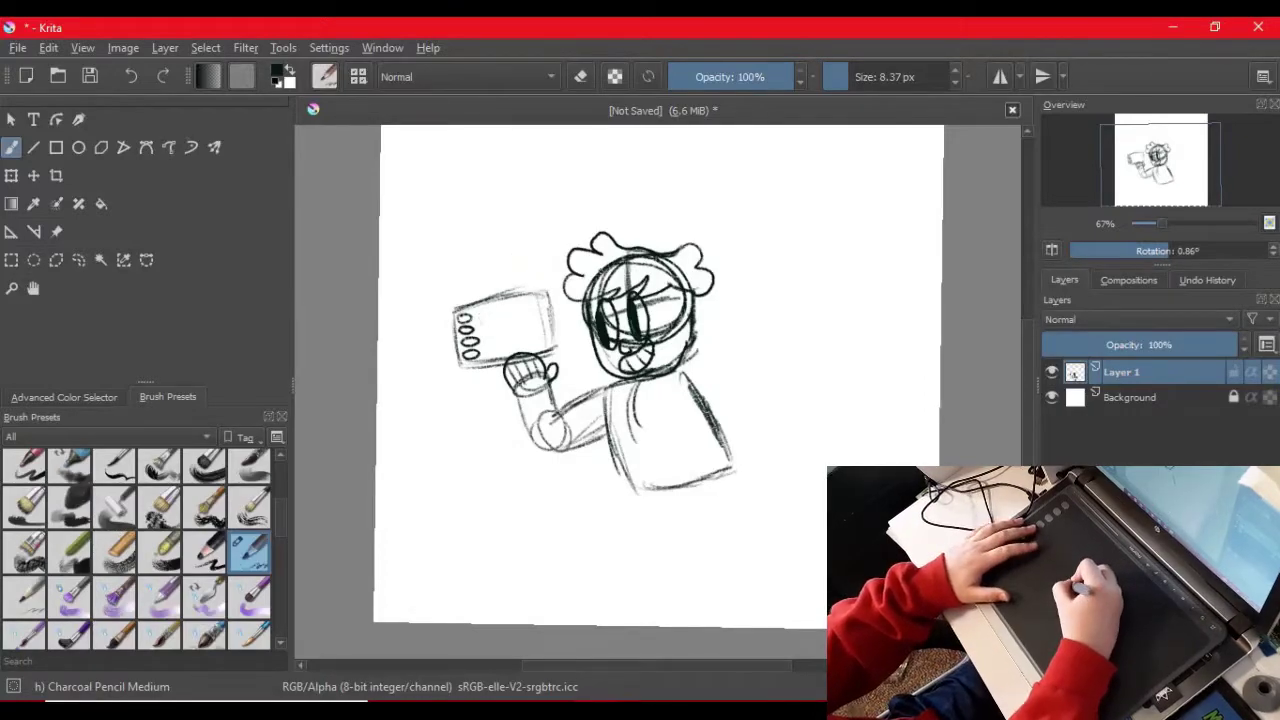
# Step: Sketch the other arm stretching right from a shoulder circle, with a cuff and fist, undoing the first arm lines
pyautogui.moveTo(686, 373); pyautogui.dragTo(775, 402)
pyautogui.moveTo(692, 370)
pyautogui.mouseDown()
pyautogui.moveTo(781, 404)
pyautogui.moveTo(760, 438)
pyautogui.mouseUp()
pyautogui.hotkey('ctrl', 'z')
pyautogui.hotkey('ctrl', 'z')
pyautogui.hotkey('ctrl', 'z')
pyautogui.hotkey('ctrl', 'z')
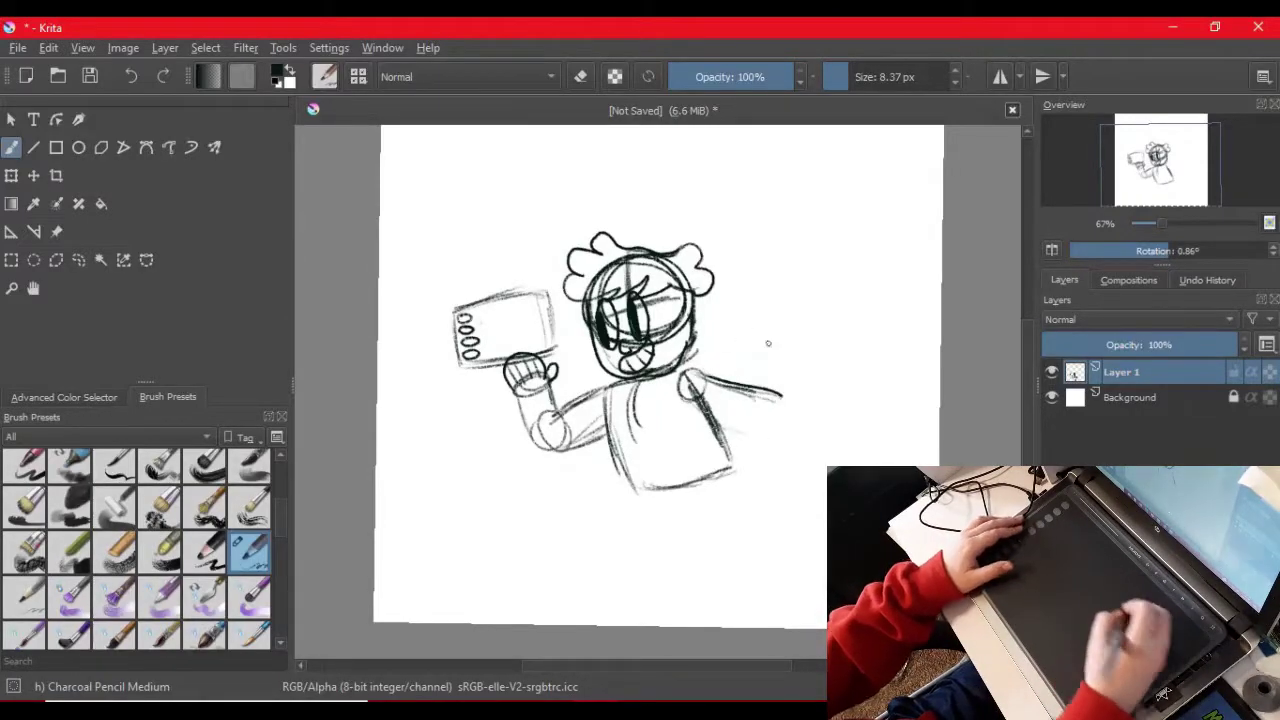
pyautogui.moveTo(702, 374)
pyautogui.mouseDown()
pyautogui.moveTo(770, 398)
pyautogui.moveTo(788, 386)
pyautogui.mouseUp()
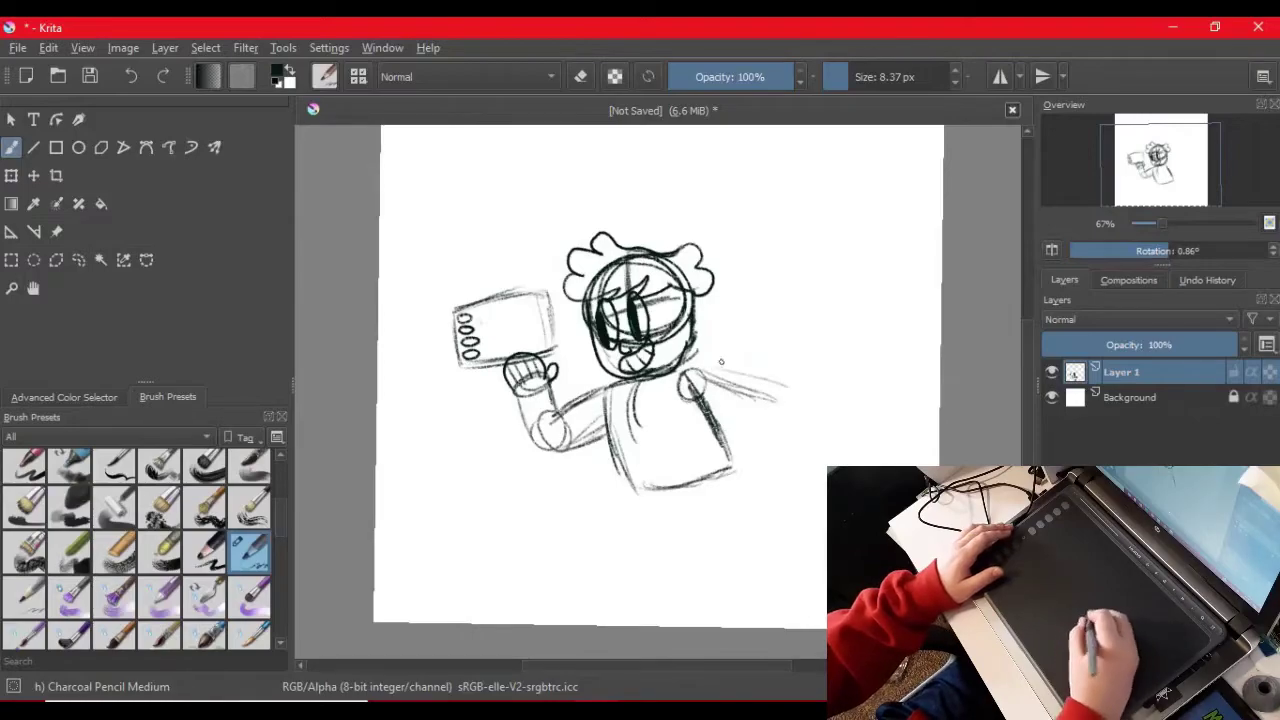
pyautogui.moveTo(700, 376)
pyautogui.mouseDown()
pyautogui.moveTo(775, 400)
pyautogui.moveTo(774, 434)
pyautogui.mouseUp()
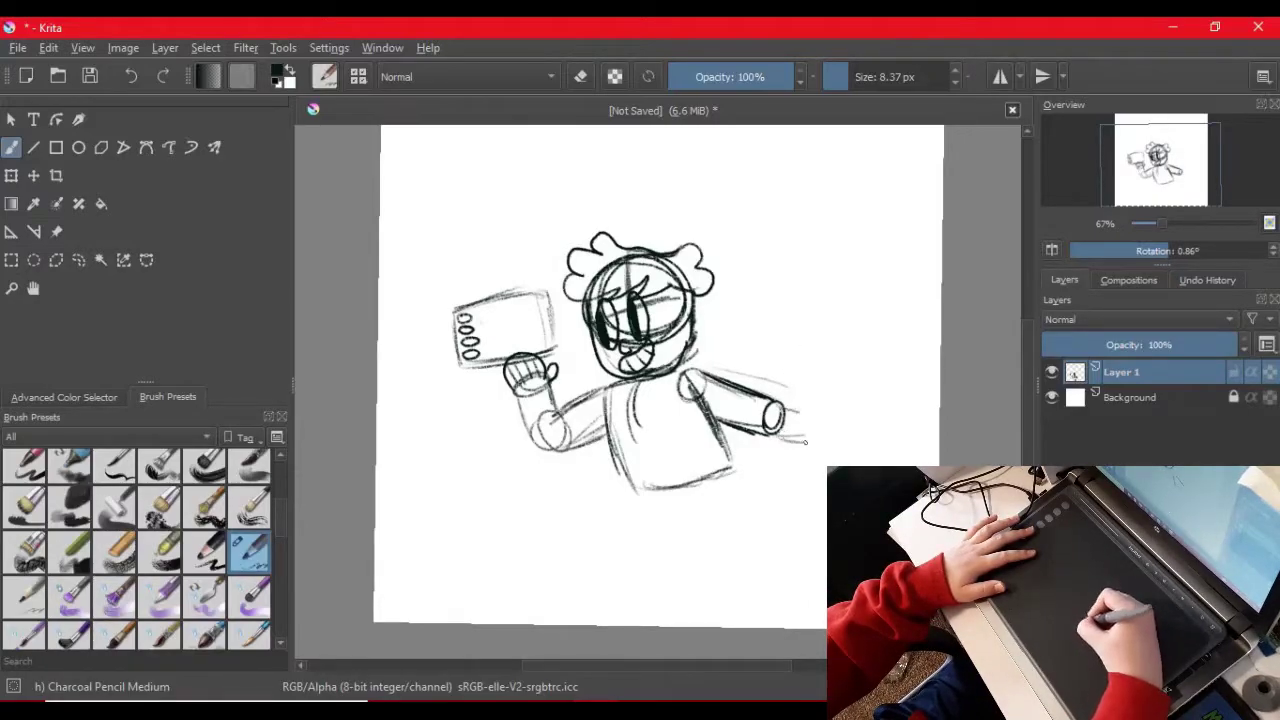
pyautogui.moveTo(790, 438)
pyautogui.mouseDown()
pyautogui.moveTo(814, 440)
pyautogui.moveTo(814, 414)
pyautogui.moveTo(795, 444)
pyautogui.mouseUp()
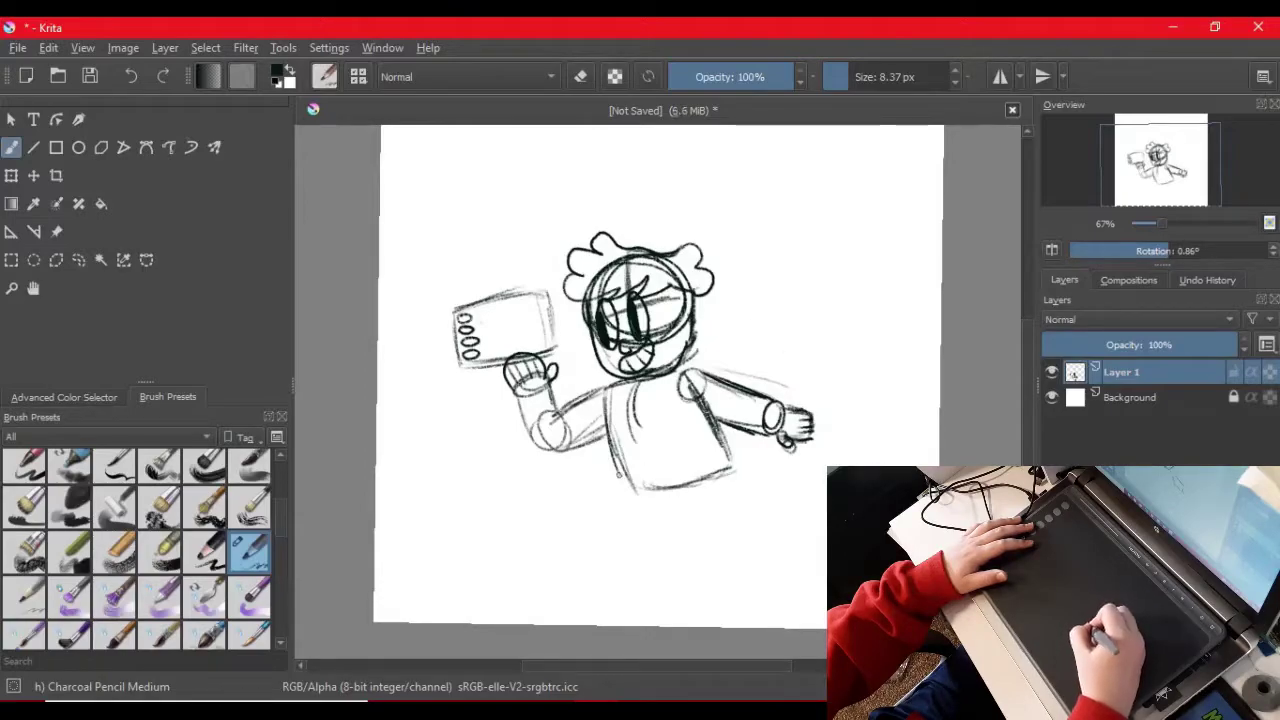
# Step: Sketch both legs with cuffs below the torso, one extending down to the canvas edge and one kicked out right
pyautogui.moveTo(636, 506); pyautogui.dragTo(671, 607)
pyautogui.moveTo(694, 494)
pyautogui.mouseDown()
pyautogui.moveTo(736, 540)
pyautogui.moveTo(776, 560)
pyautogui.moveTo(790, 548)
pyautogui.mouseUp()
pyautogui.moveTo(730, 468)
pyautogui.mouseDown()
pyautogui.moveTo(812, 511)
pyautogui.moveTo(806, 544)
pyautogui.mouseUp()
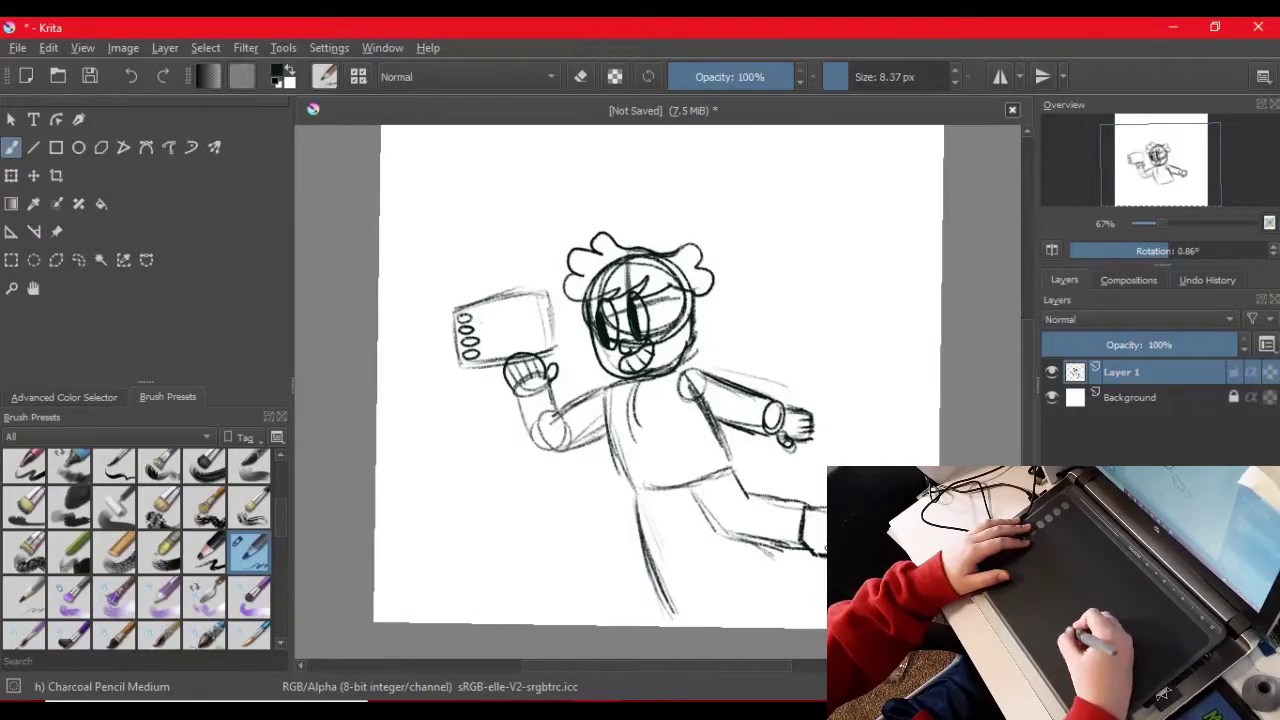
pyautogui.moveTo(825, 507); pyautogui.dragTo(825, 553)
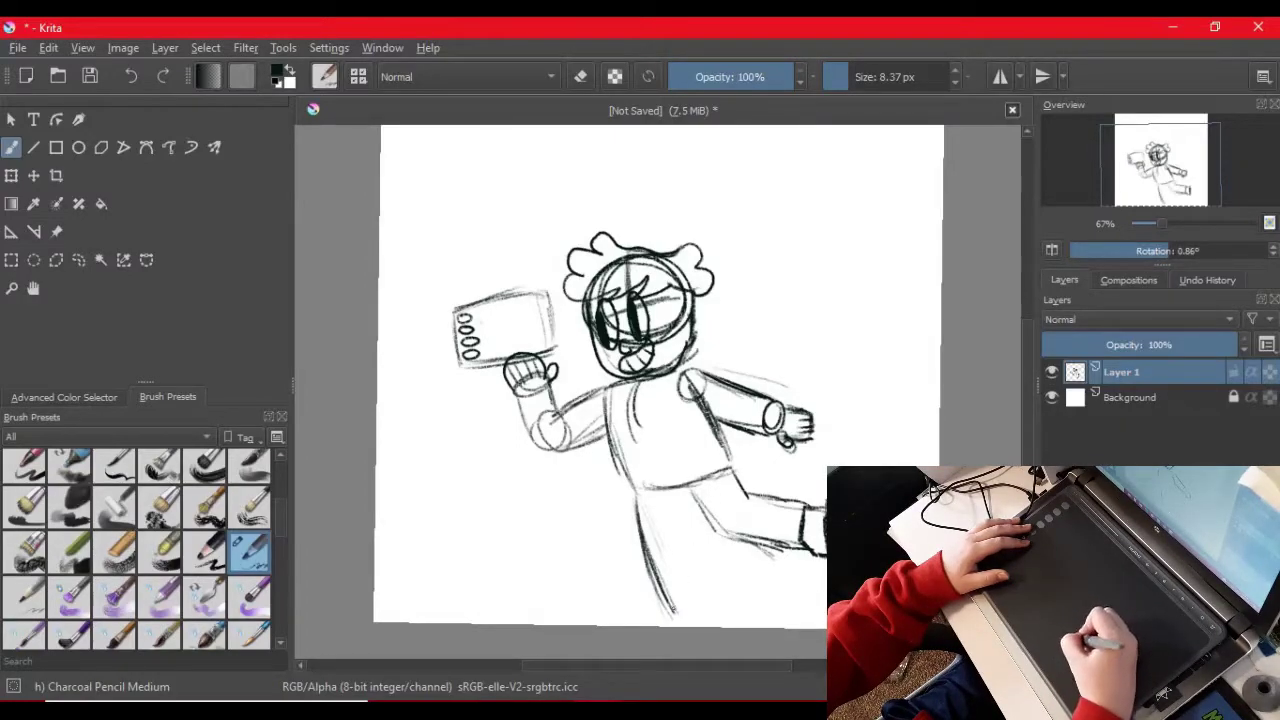
pyautogui.moveTo(670, 612); pyautogui.dragTo(719, 609)
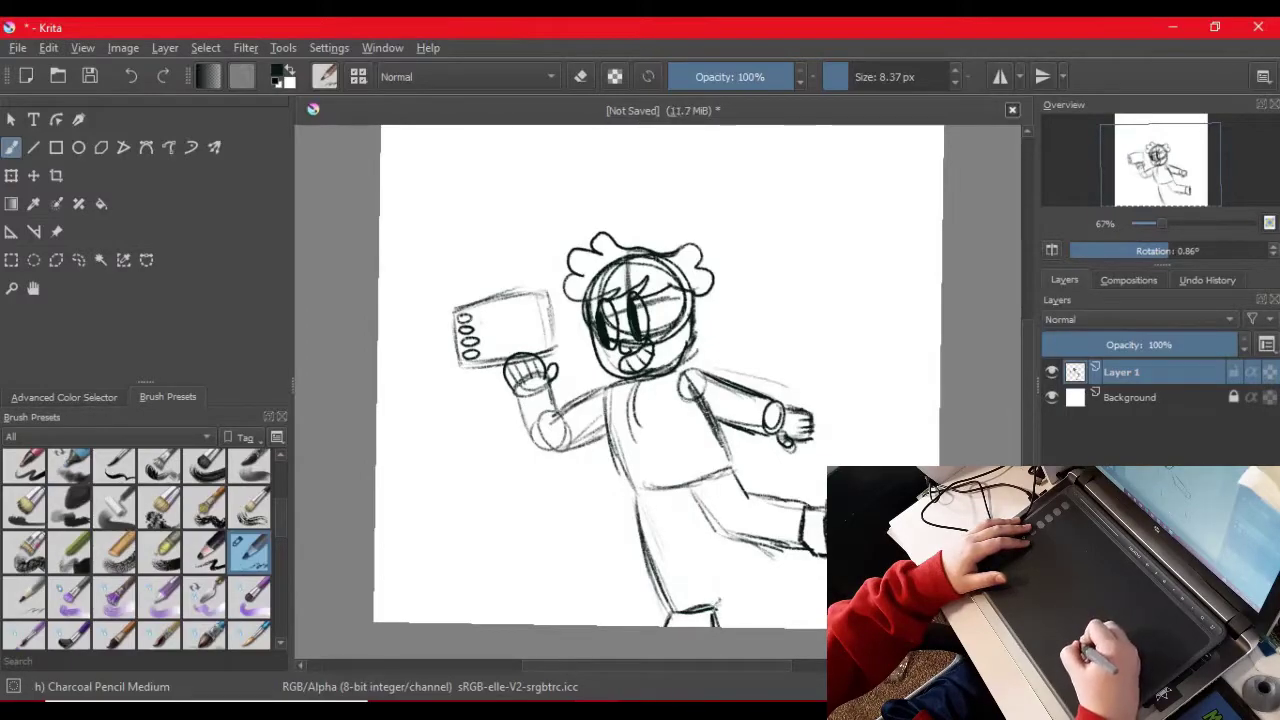
pyautogui.moveTo(699, 520); pyautogui.dragTo(692, 502)
pyautogui.hotkey('ctrl', 'z')
pyautogui.moveTo(718, 603)
pyautogui.mouseDown()
pyautogui.moveTo(688, 484)
pyautogui.moveTo(722, 462)
pyautogui.mouseUp()
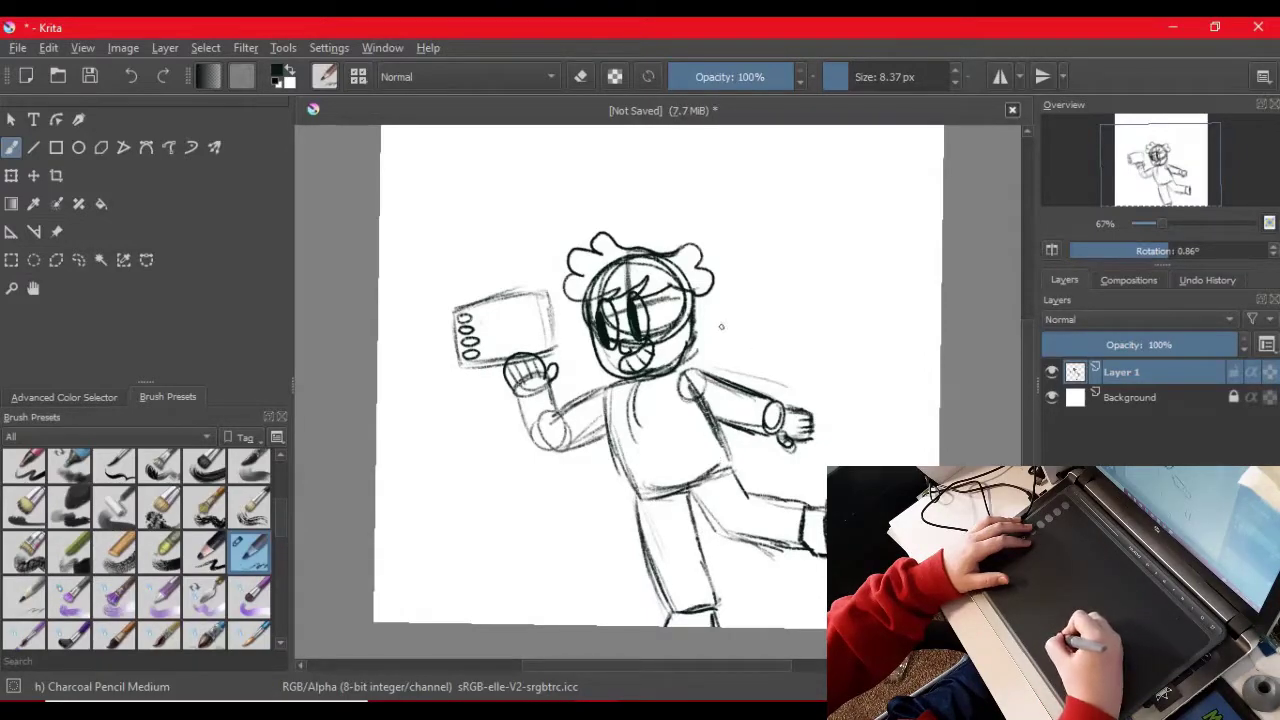
# Step: Add a new paint layer above the sketch and lower Layer 1's opacity to 79%
pyautogui.press('Insert')
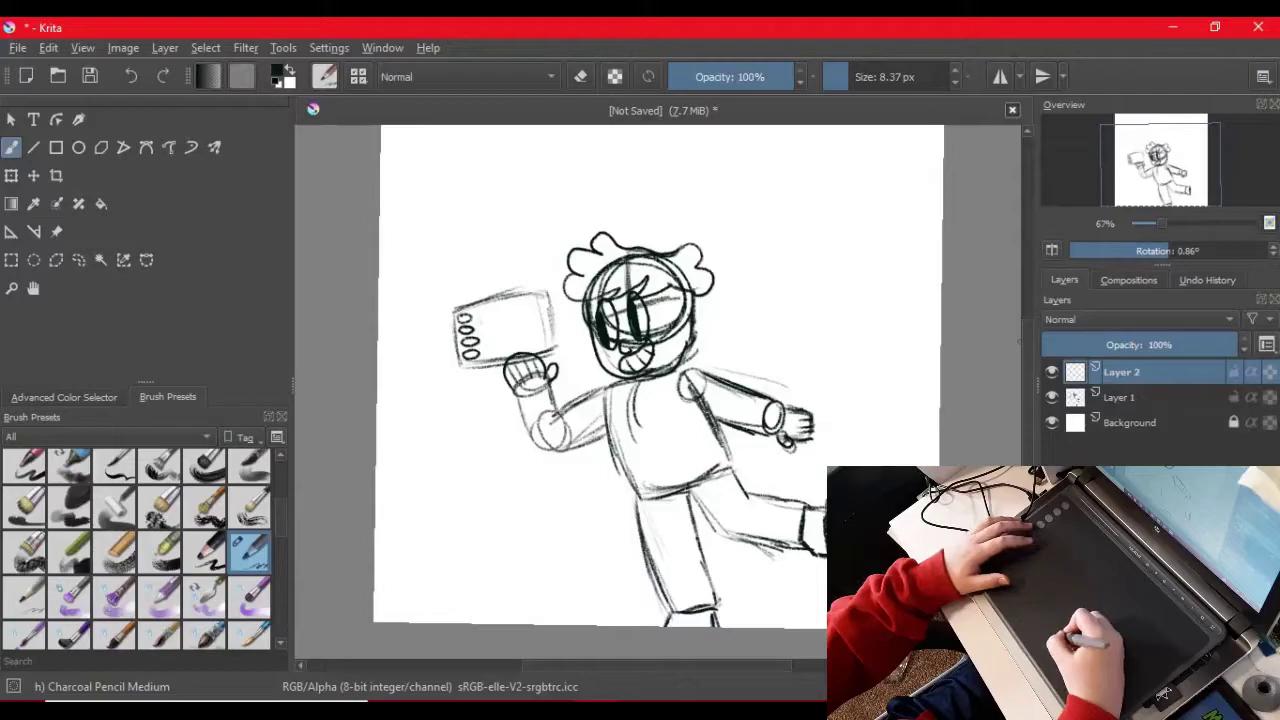
pyautogui.scroll(-6, 137, 550)
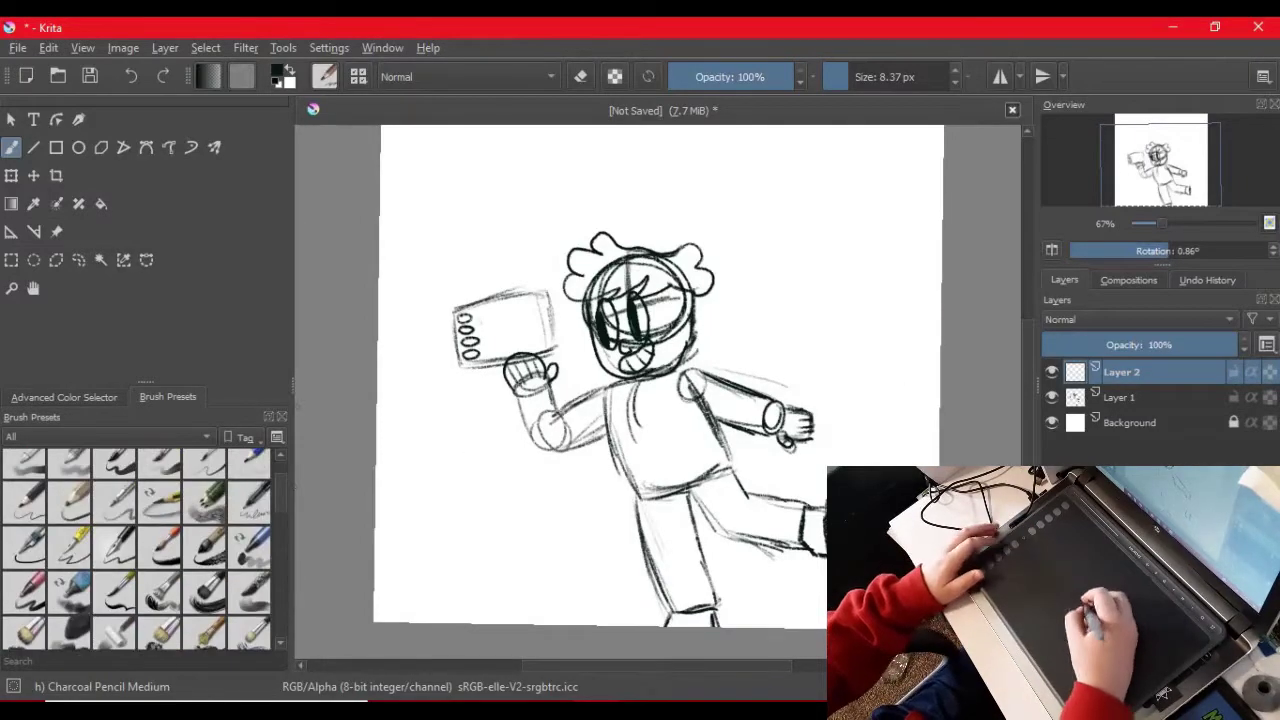
pyautogui.click(1122, 398)
pyautogui.moveTo(1179, 345); pyautogui.dragTo(1196, 345)
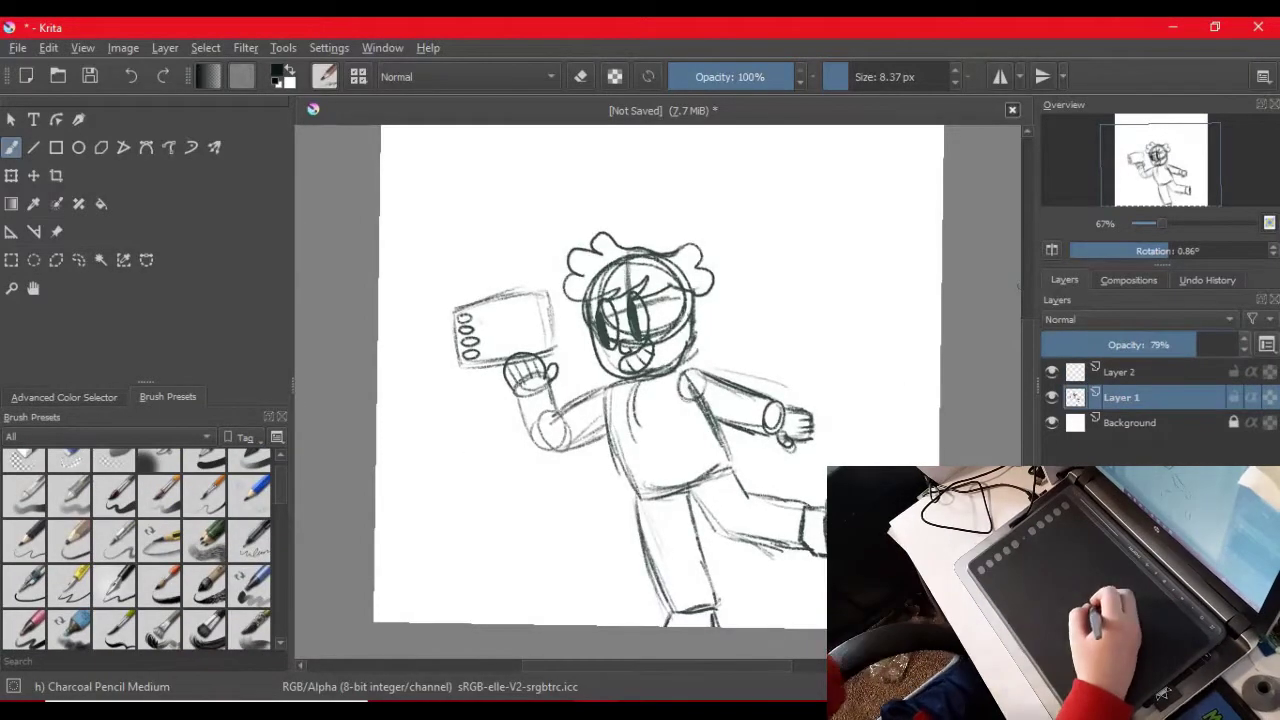
# Step: Choose the Basic-5 Size brush and set its size to 10.37 px, undoing the test strokes on the blank canvas
pyautogui.scroll(5, 137, 550)
pyautogui.click(114, 512)
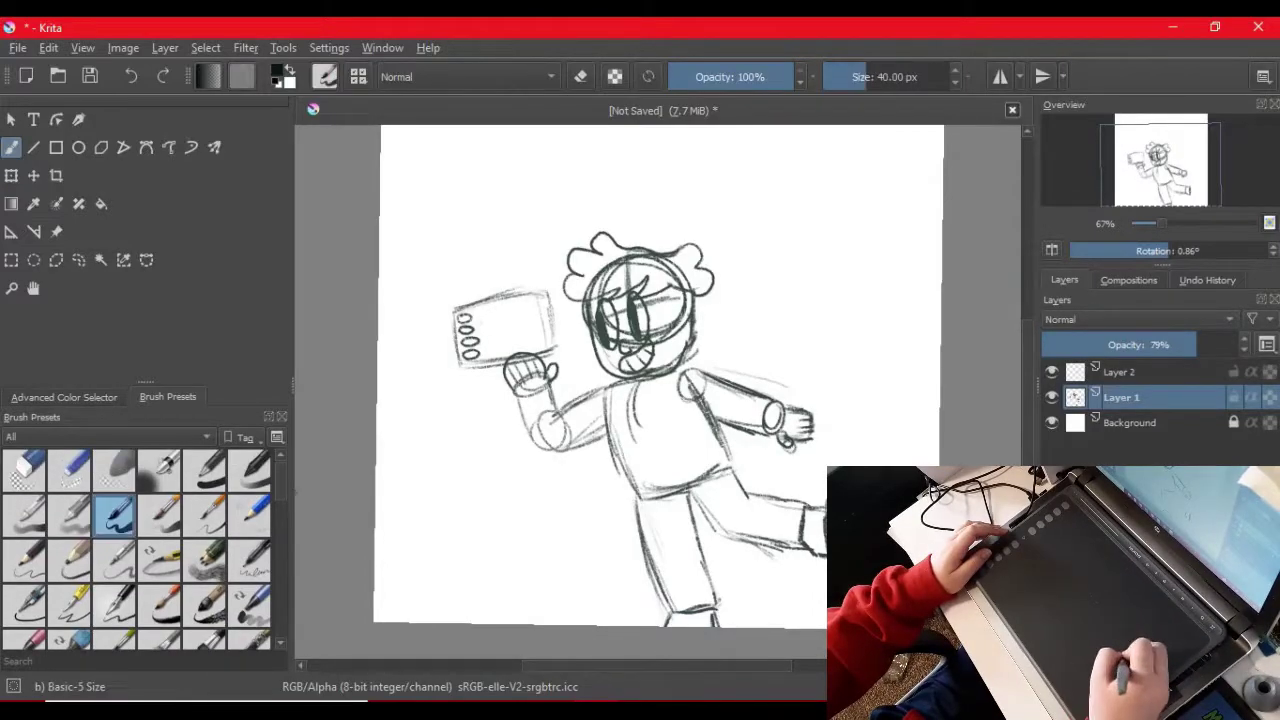
pyautogui.moveTo(771, 292); pyautogui.dragTo(821, 407)
pyautogui.hotkey('ctrl', 'z')
pyautogui.hotkey('ctrl', 'z')
pyautogui.moveTo(832, 214)
pyautogui.mouseDown()
pyautogui.moveTo(882, 328)
pyautogui.moveTo(930, 250)
pyautogui.moveTo(789, 263)
pyautogui.moveTo(938, 250)
pyautogui.mouseUp()
pyautogui.hotkey('ctrl', 'z')
pyautogui.hotkey('ctrl', 'z')
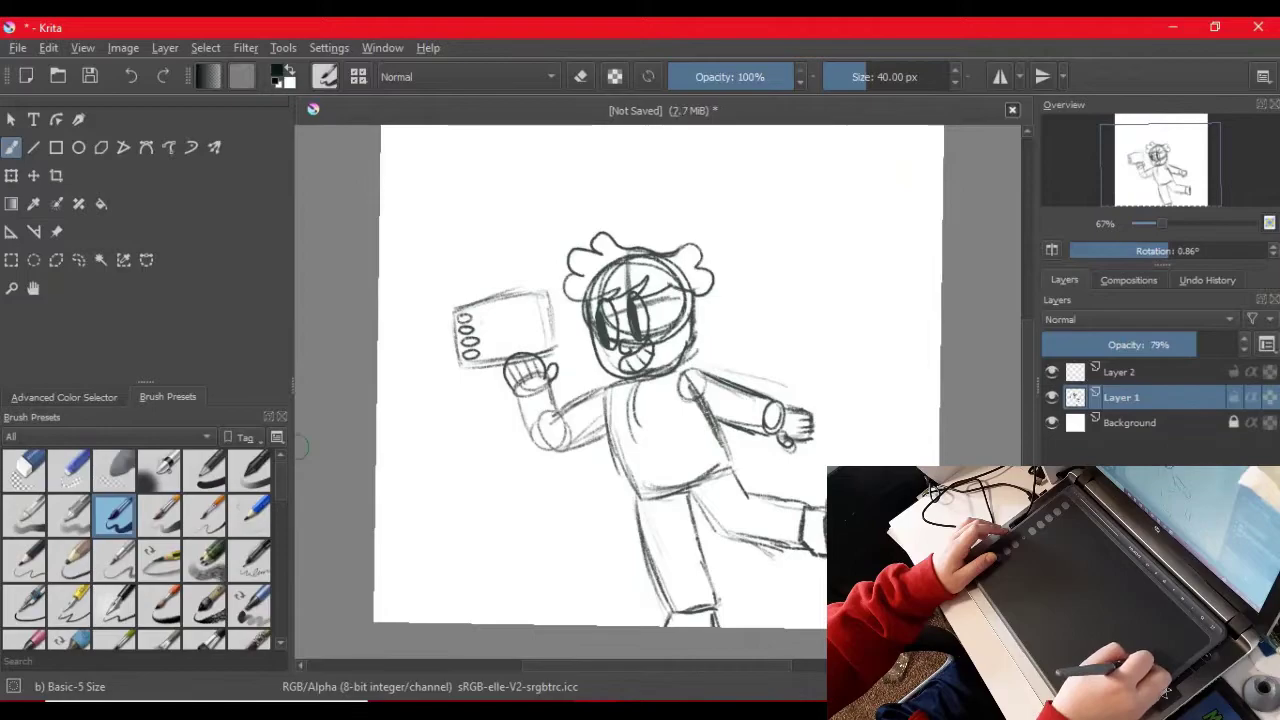
pyautogui.click(837, 77)
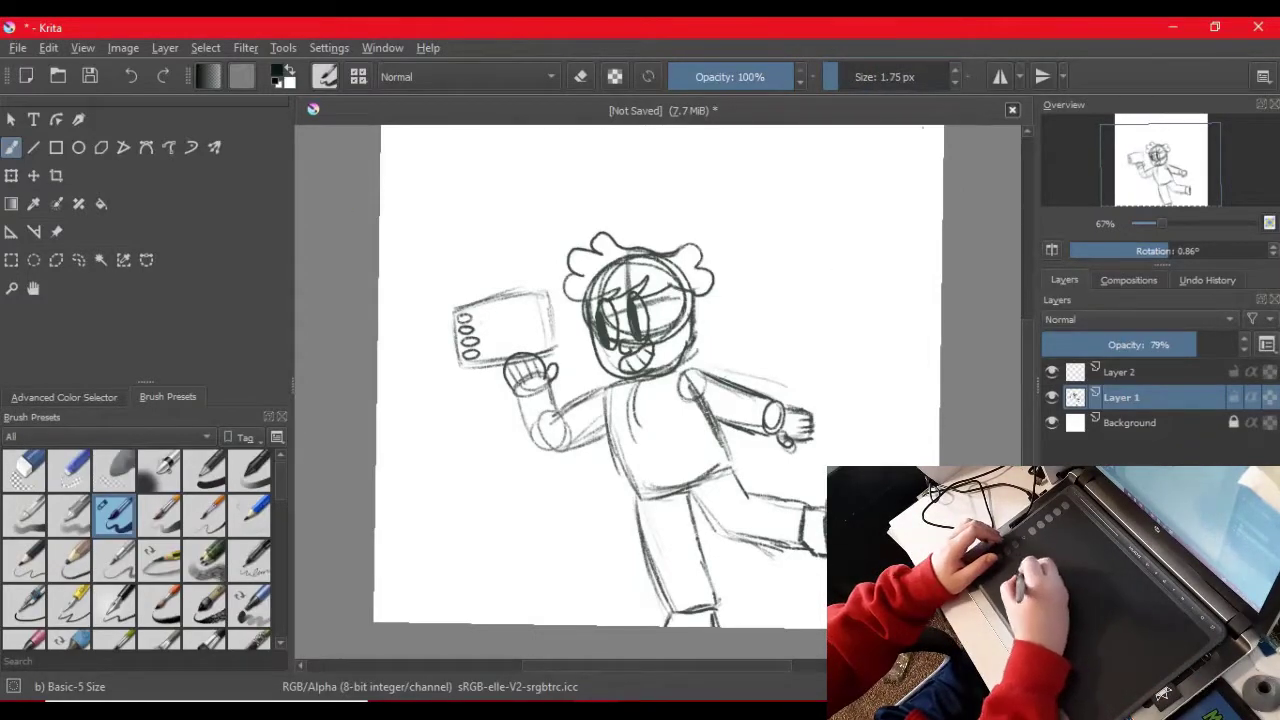
pyautogui.press(']')
pyautogui.press(']')
pyautogui.press(']')
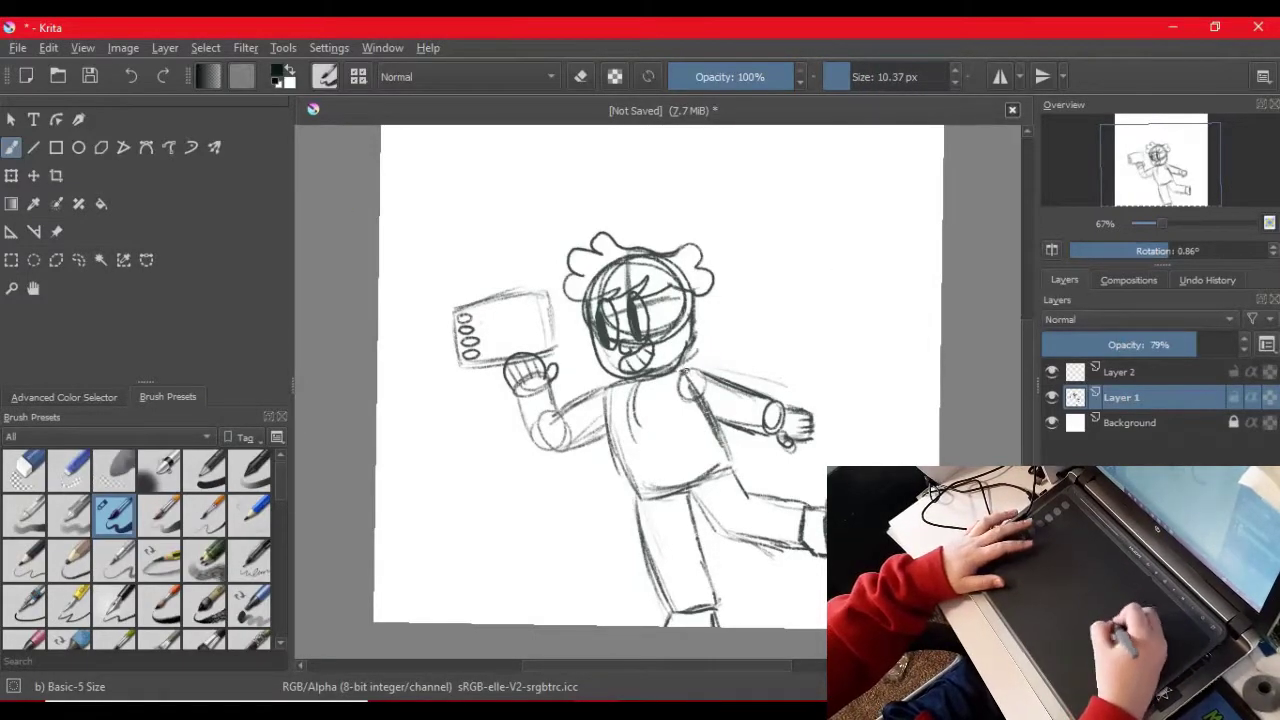
# Step: Lower Layer 1's opacity further and ink the outstretched arm with its cuff and fist on Layer 2
pyautogui.moveTo(1118, 345); pyautogui.dragTo(1164, 345)
pyautogui.click(1122, 372)
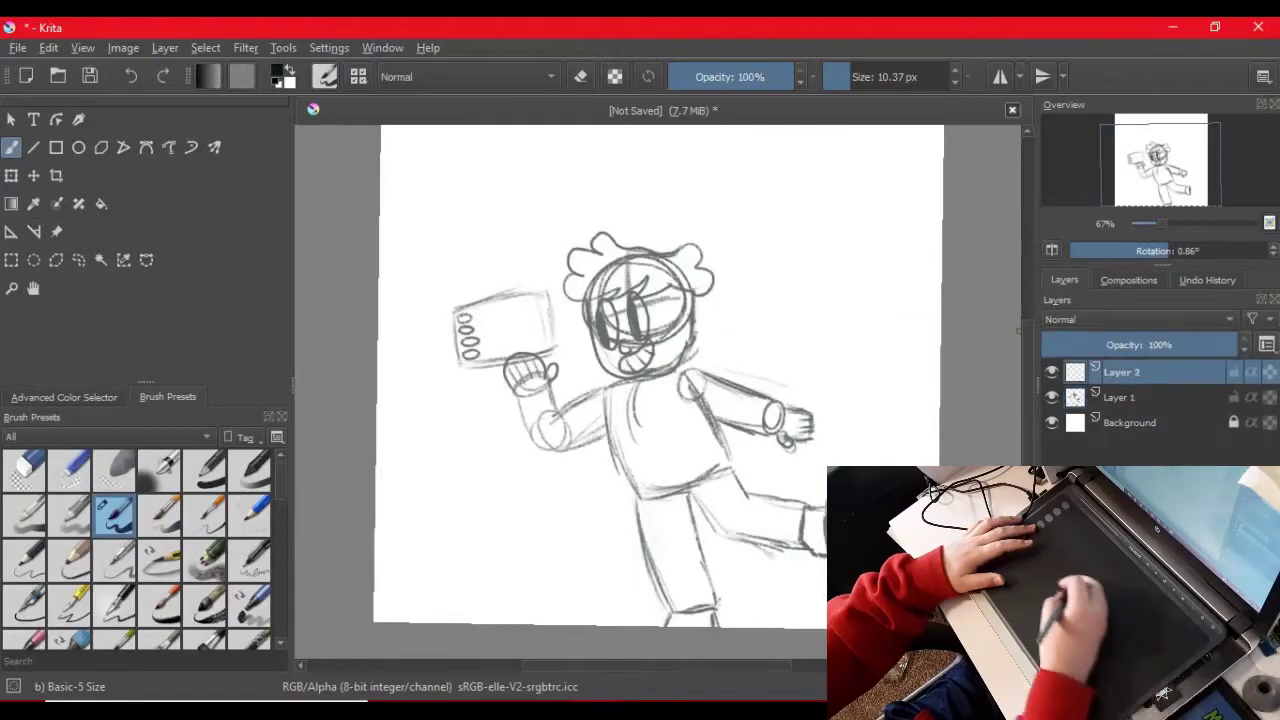
pyautogui.moveTo(678, 369)
pyautogui.mouseDown()
pyautogui.moveTo(776, 404)
pyautogui.moveTo(768, 434)
pyautogui.mouseUp()
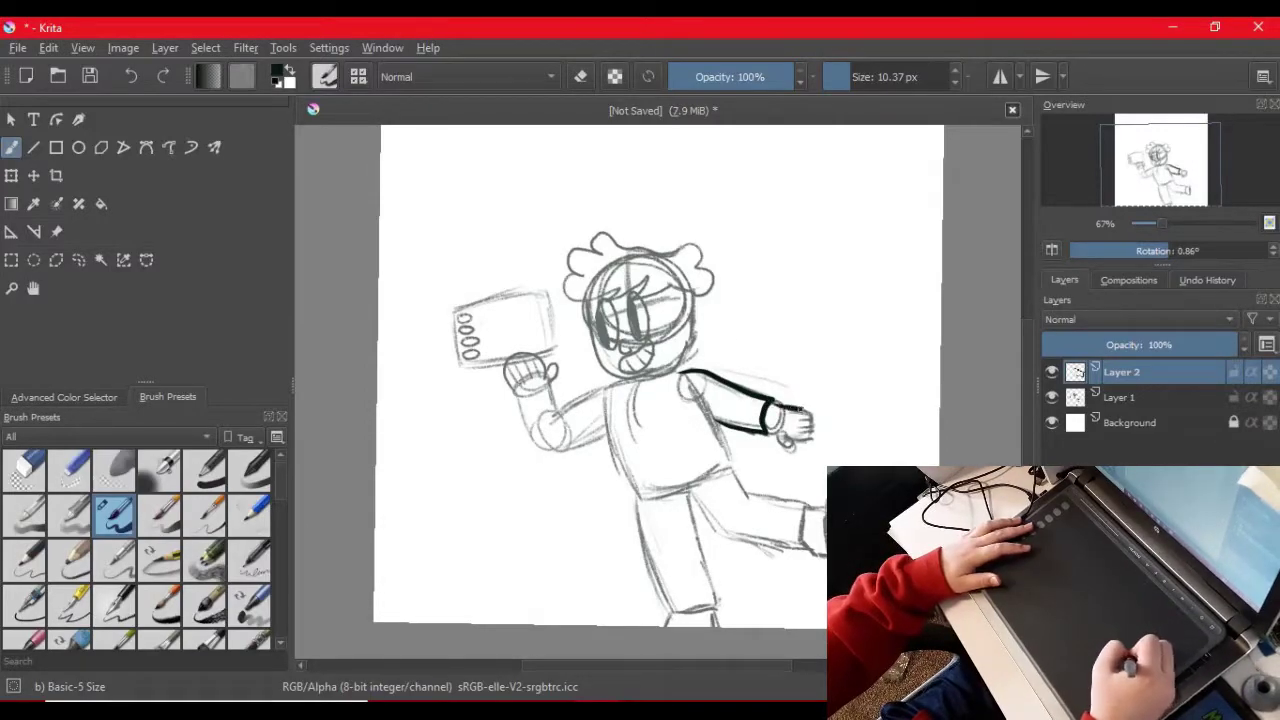
pyautogui.moveTo(774, 432); pyautogui.dragTo(792, 443)
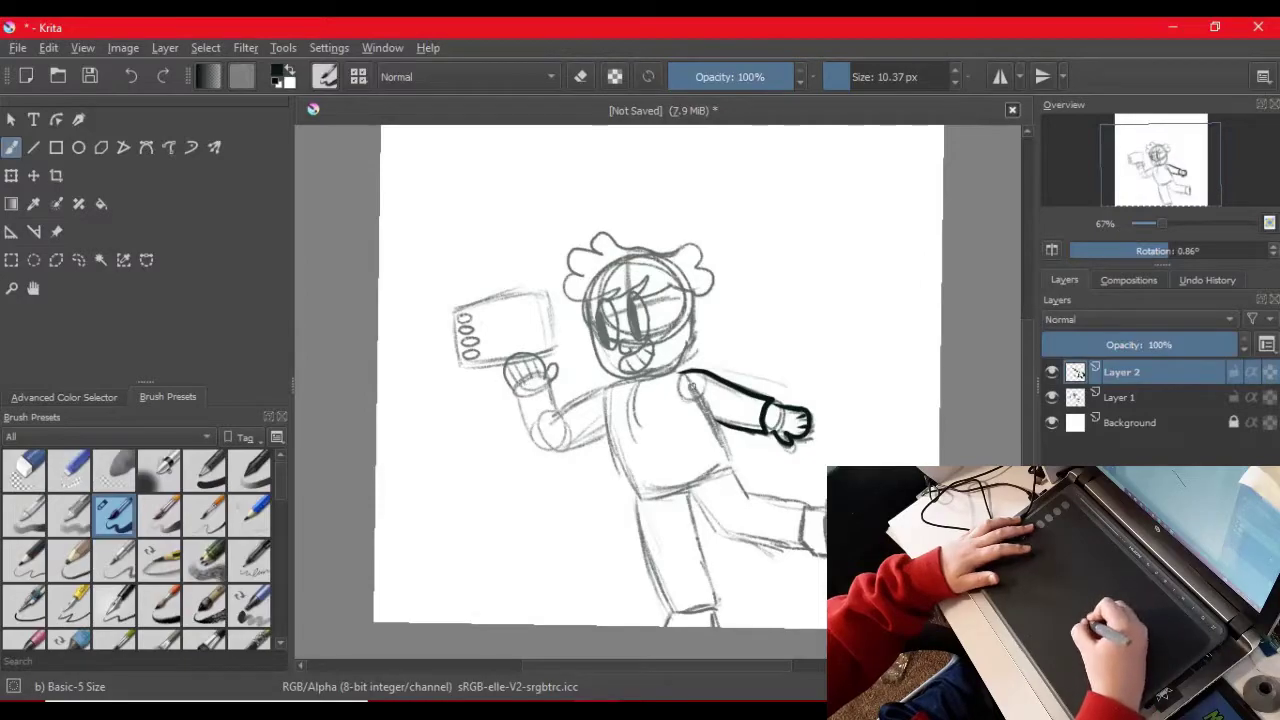
# Step: Ink the torso's right side and curved bottom hem over the sketch, undoing and redrawing uneven strokes
pyautogui.moveTo(682, 374); pyautogui.dragTo(726, 448)
pyautogui.hotkey('ctrl', 'z')
pyautogui.moveTo(643, 494); pyautogui.dragTo(727, 464)
pyautogui.hotkey('ctrl', 'z')
pyautogui.moveTo(640, 496); pyautogui.dragTo(731, 466)
pyautogui.hotkey('ctrl', 'z')
pyautogui.hotkey('ctrl', 'z')
pyautogui.hotkey('ctrl', 'z')
pyautogui.moveTo(638, 498); pyautogui.dragTo(726, 467)
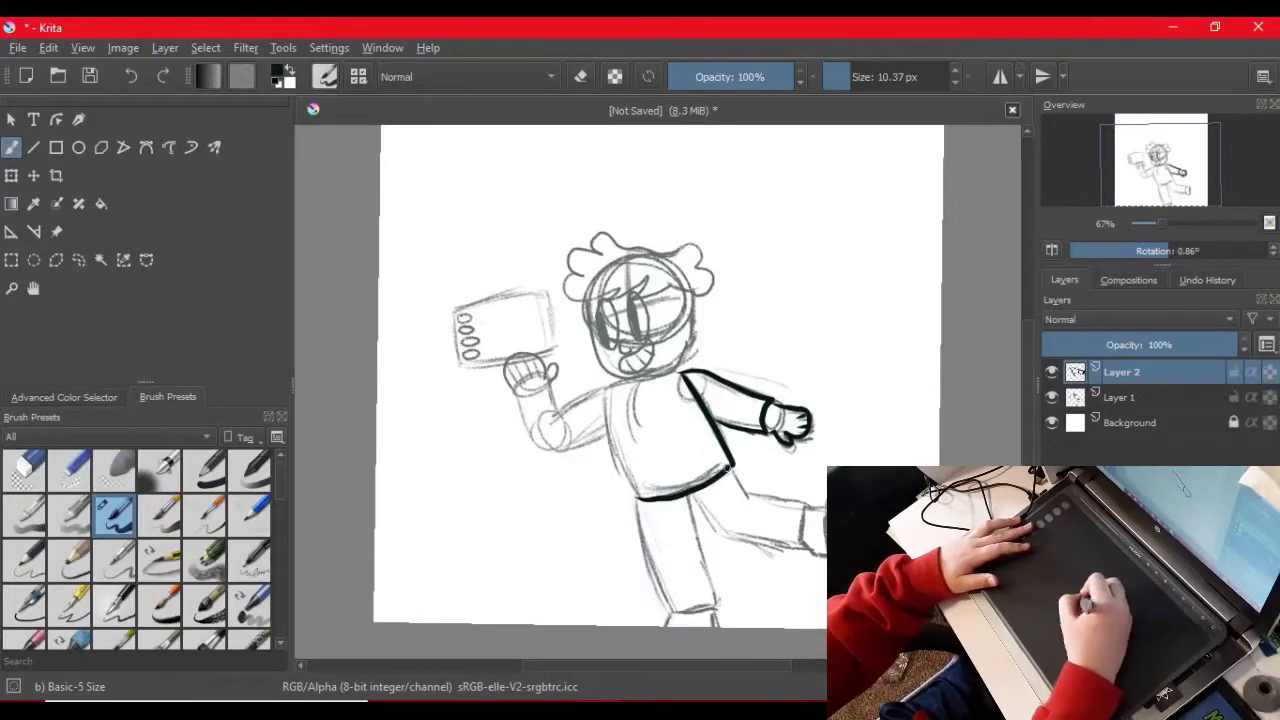
# Step: Ink the torso's left side and the neckline under the chin, undoing stray strokes
pyautogui.hotkey('ctrl', 'z')
pyautogui.moveTo(603, 391); pyautogui.dragTo(634, 498)
pyautogui.hotkey('ctrl', 'z')
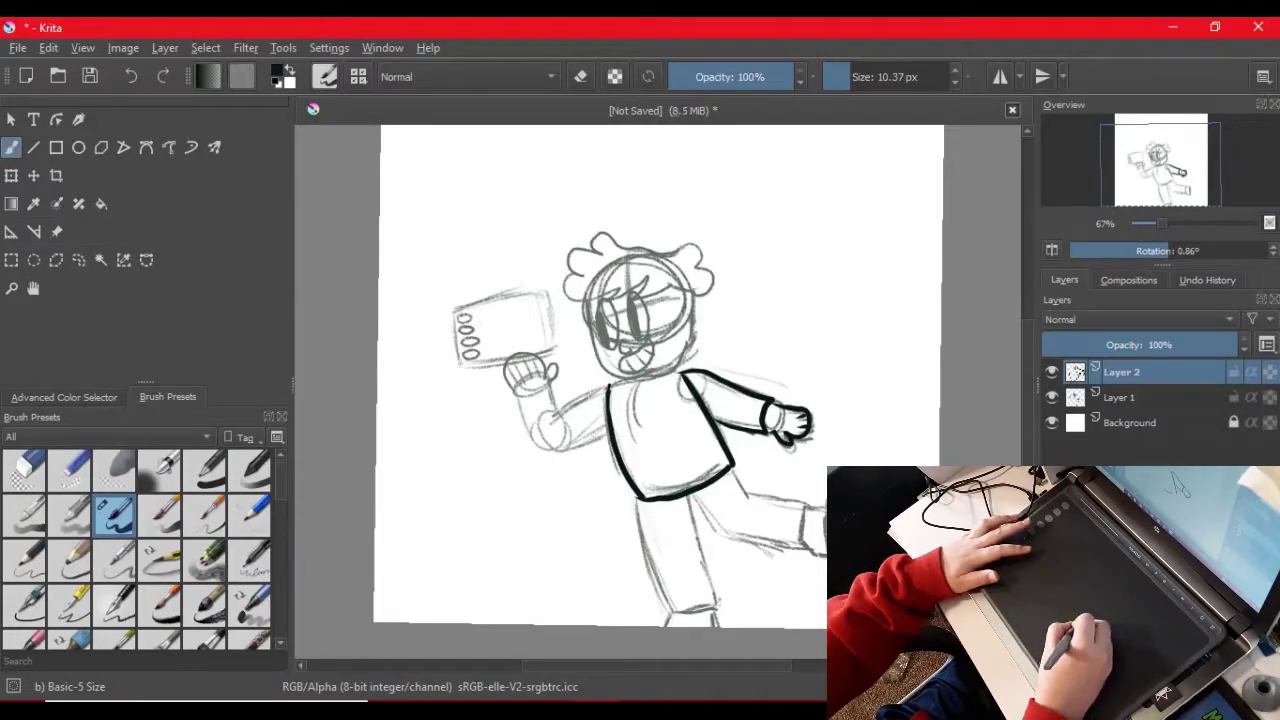
pyautogui.moveTo(631, 380); pyautogui.dragTo(661, 380)
pyautogui.hotkey('ctrl', 'z')
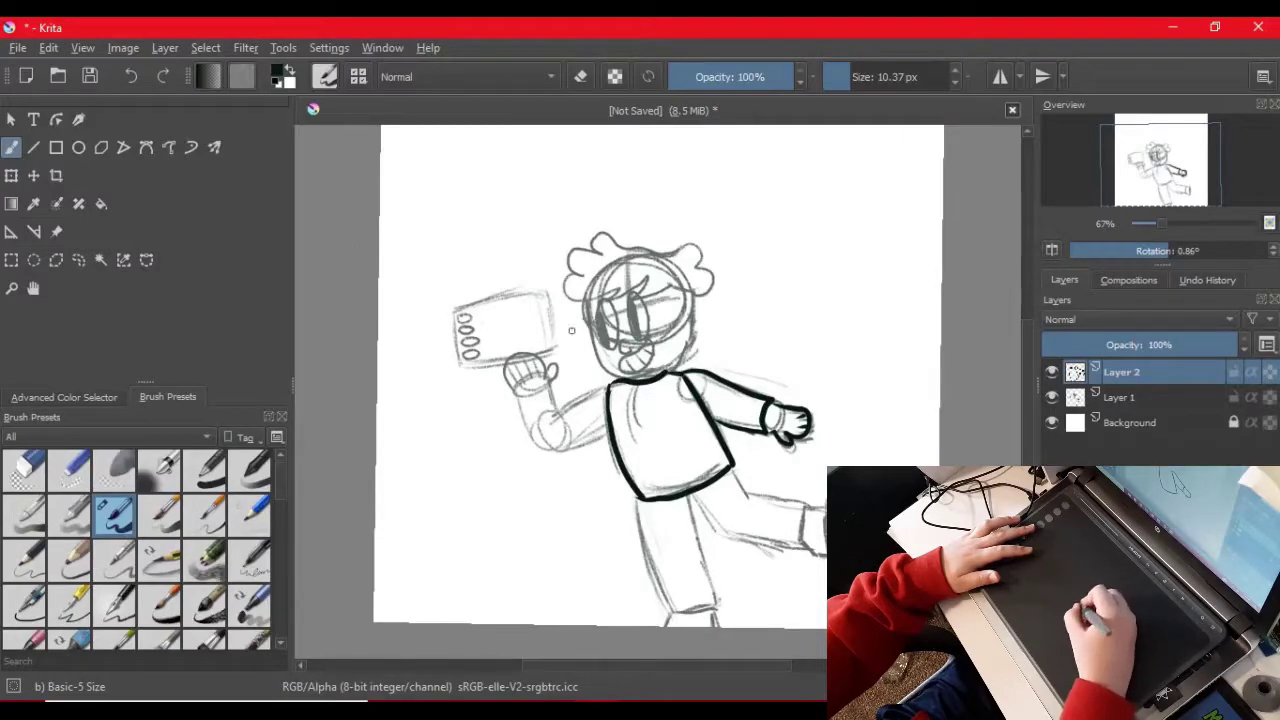
# Step: Ink both edges of the raised, bent arm from the shoulder to the wrist, undoing faulty strokes
pyautogui.moveTo(519, 393)
pyautogui.mouseDown()
pyautogui.moveTo(531, 446)
pyautogui.moveTo(594, 441)
pyautogui.moveTo(606, 387)
pyautogui.moveTo(562, 415)
pyautogui.mouseUp()
pyautogui.hotkey('ctrl', 'z')
pyautogui.hotkey('ctrl', 'z')
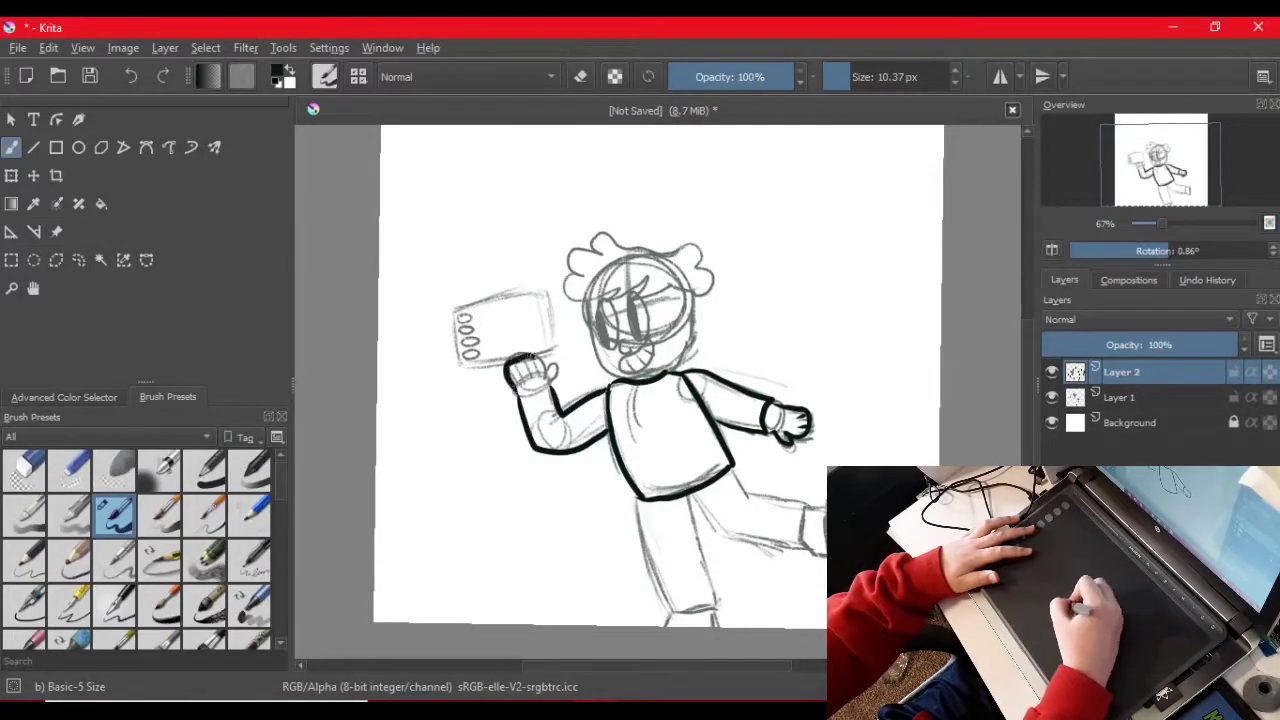
# Step: Reduce the brush size to 5.18 px and ink the raised hand with its thumb and finger lines
pyautogui.press('[')
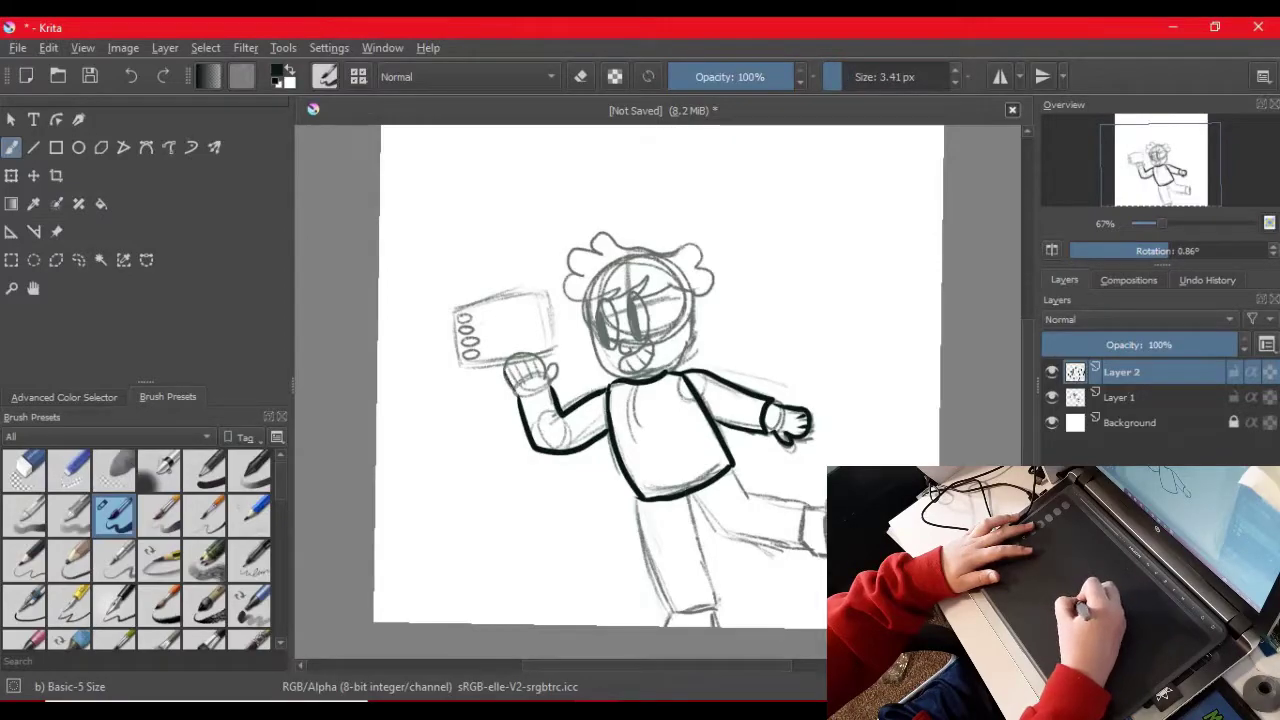
pyautogui.press(']')
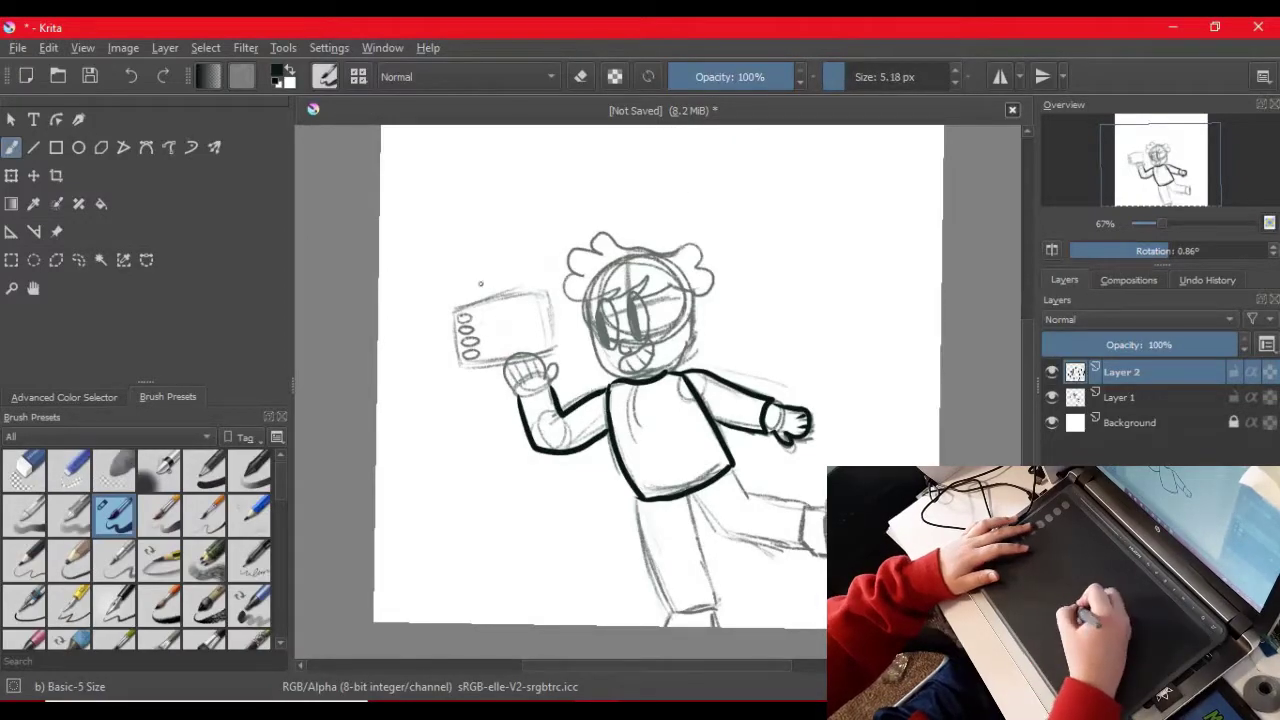
pyautogui.press('1')
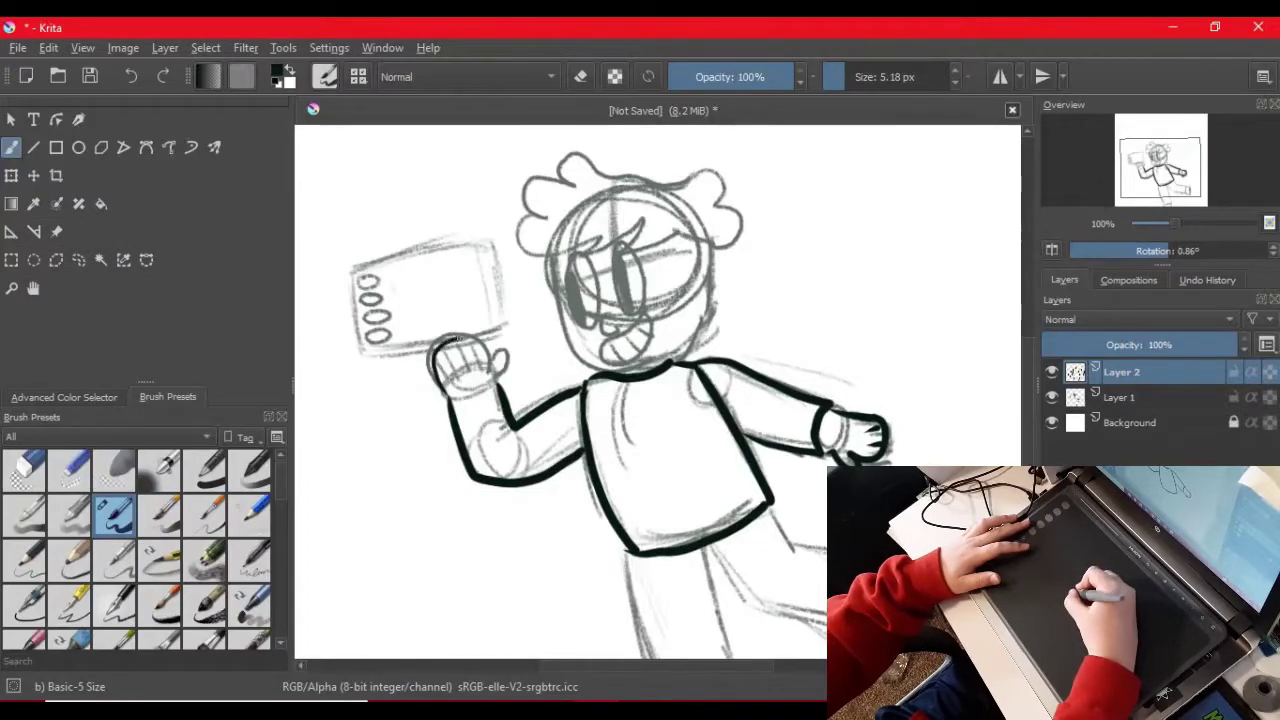
pyautogui.moveTo(449, 398)
pyautogui.mouseDown()
pyautogui.moveTo(488, 384)
pyautogui.moveTo(500, 352)
pyautogui.moveTo(492, 372)
pyautogui.moveTo(455, 348)
pyautogui.mouseUp()
pyautogui.hotkey('ctrl', 'z')
pyautogui.moveTo(453, 375); pyautogui.dragTo(442, 358)
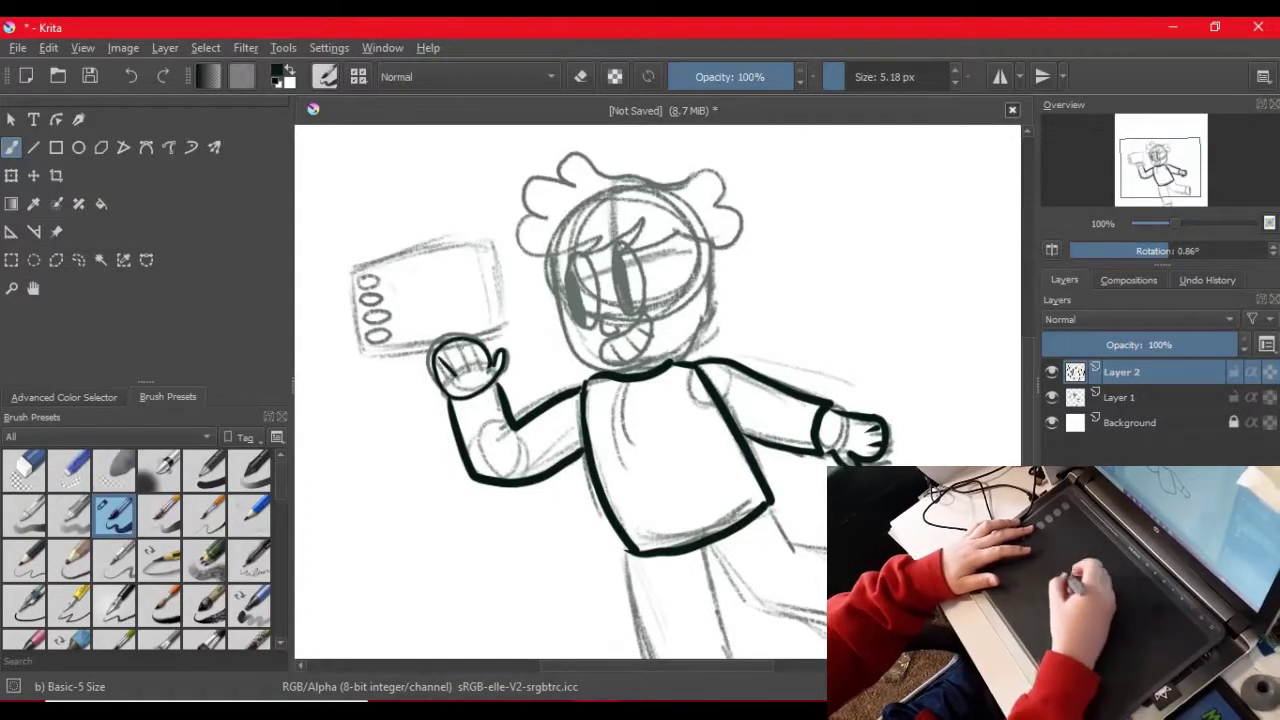
pyautogui.hotkey('ctrl', 'z')
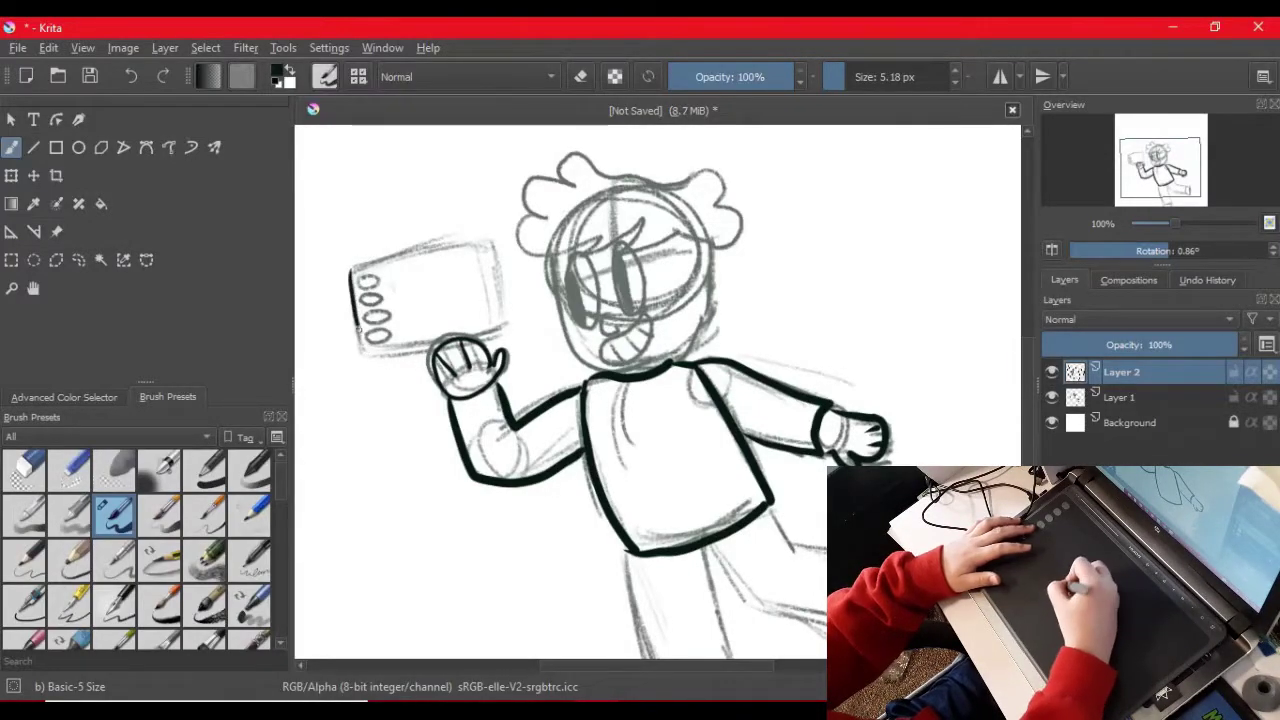
# Step: Ink the drawing tablet's rectangular outline and the four oval buttons along its left edge
pyautogui.moveTo(350, 268); pyautogui.dragTo(469, 239)
pyautogui.hotkey('ctrl', 'z')
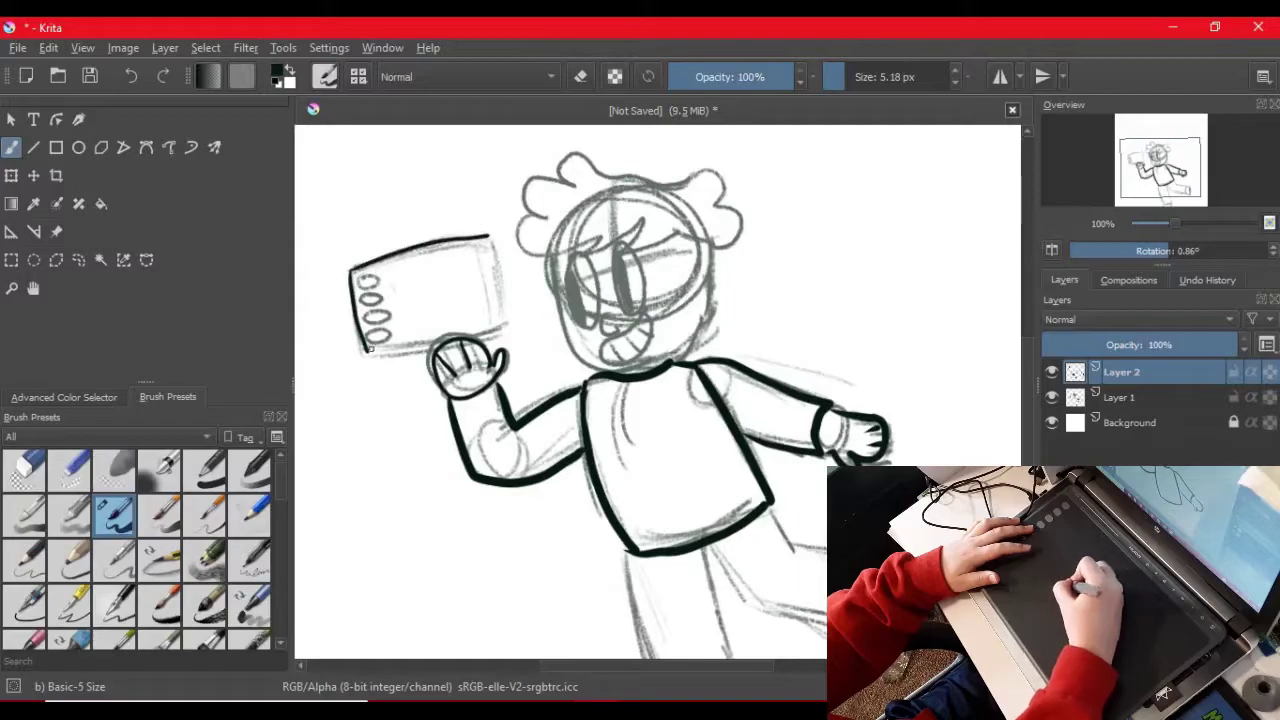
pyautogui.moveTo(380, 352); pyautogui.dragTo(502, 314)
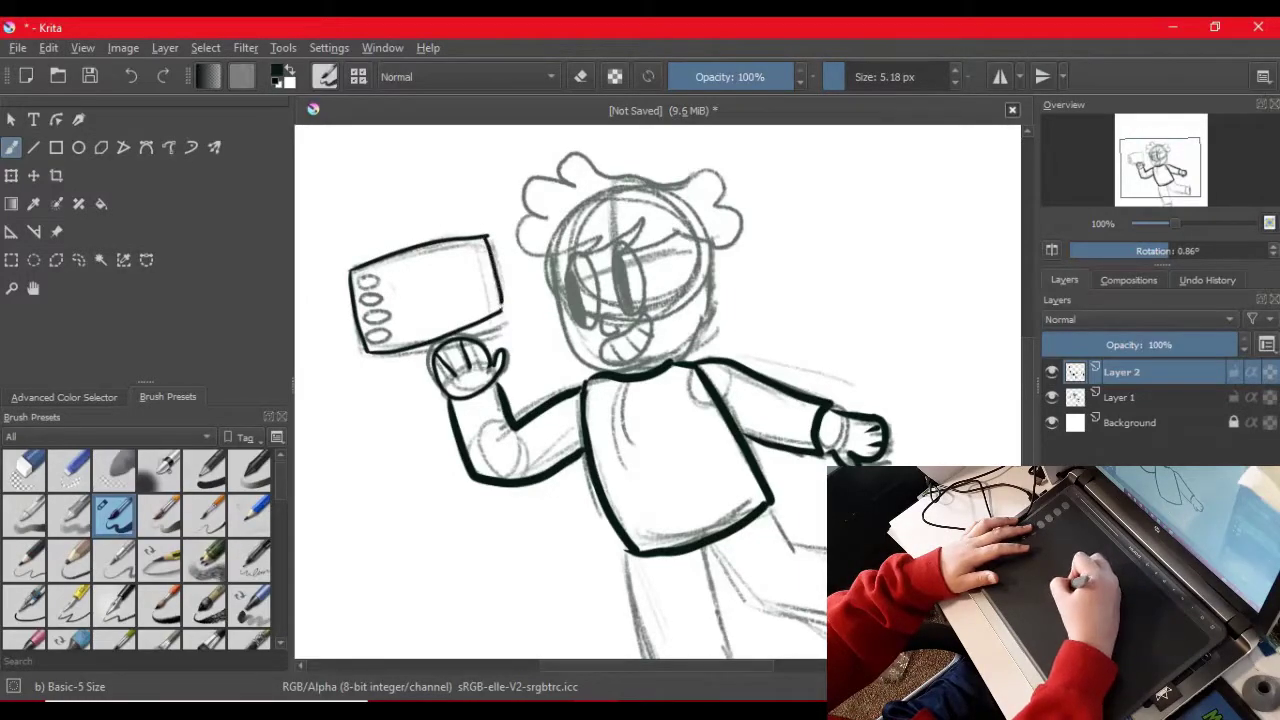
pyautogui.moveTo(374, 290); pyautogui.dragTo(379, 338)
pyautogui.hotkey('ctrl', 'z')
pyautogui.hotkey('ctrl', 'z')
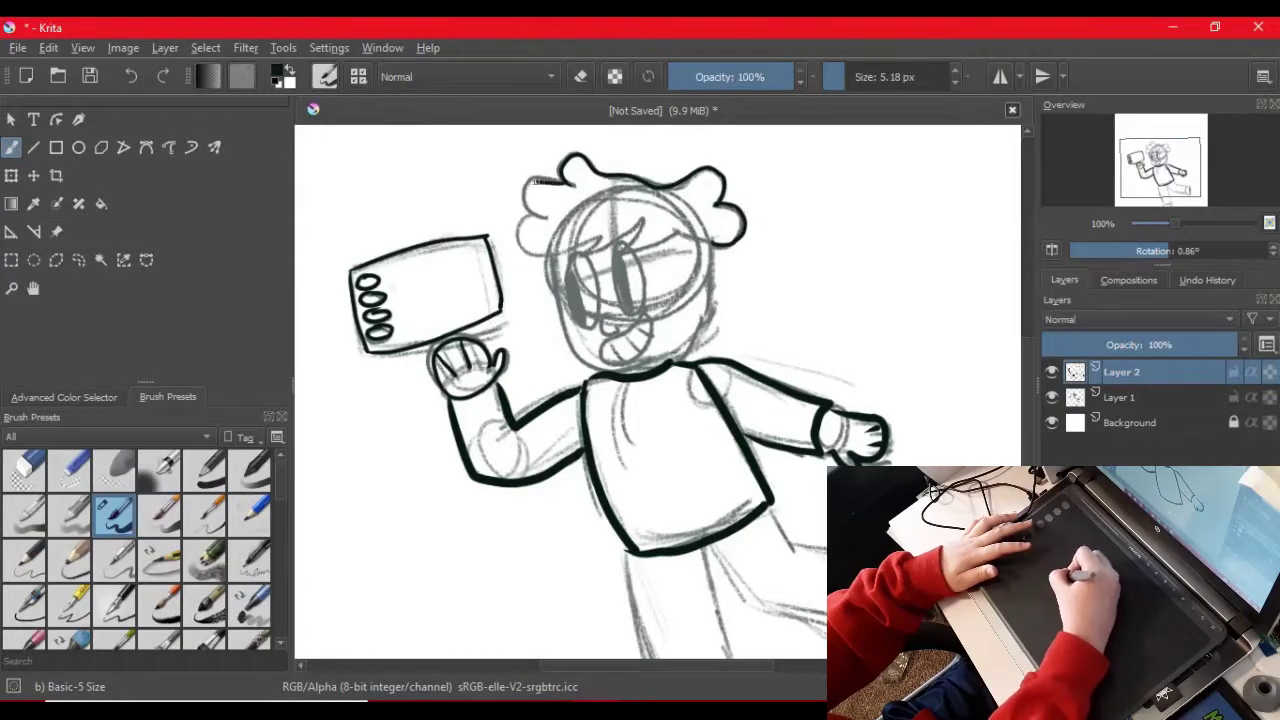
# Step: Ink the curly hair outline around the head and the jagged fringe across the forehead
pyautogui.moveTo(524, 210); pyautogui.dragTo(575, 242)
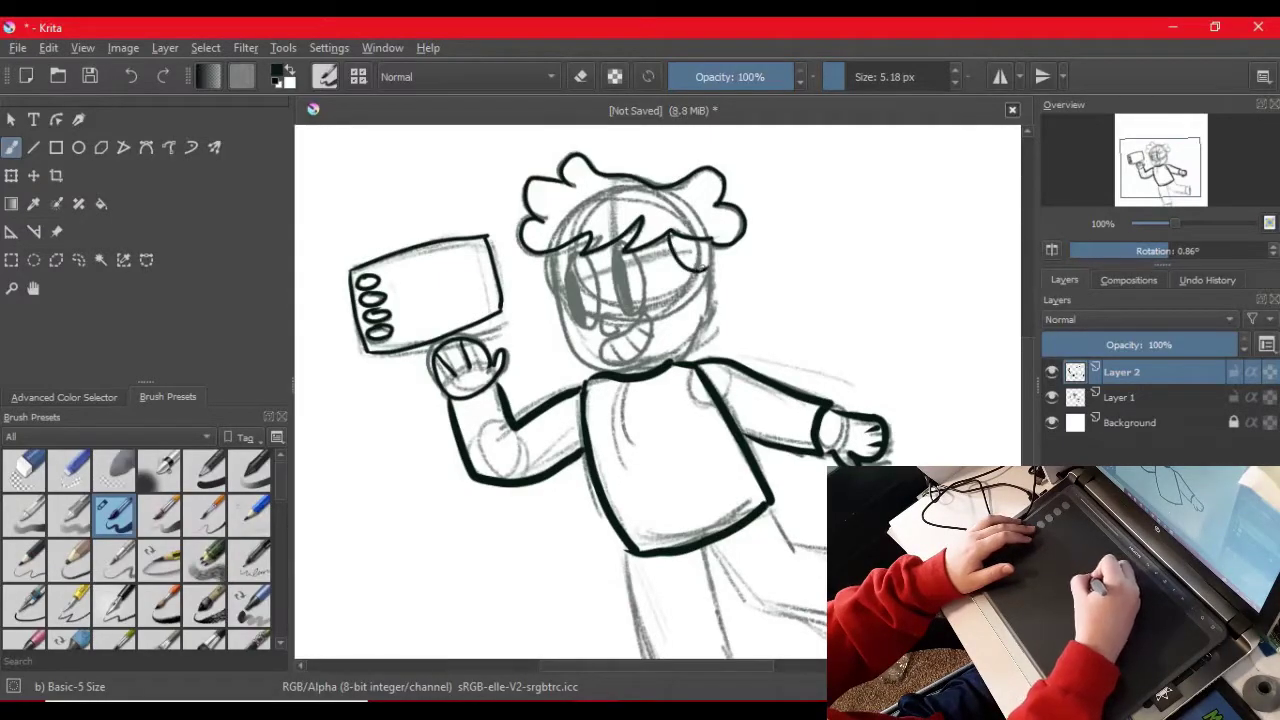
pyautogui.click(114, 470)
pyautogui.moveTo(868, 77); pyautogui.dragTo(844, 77)
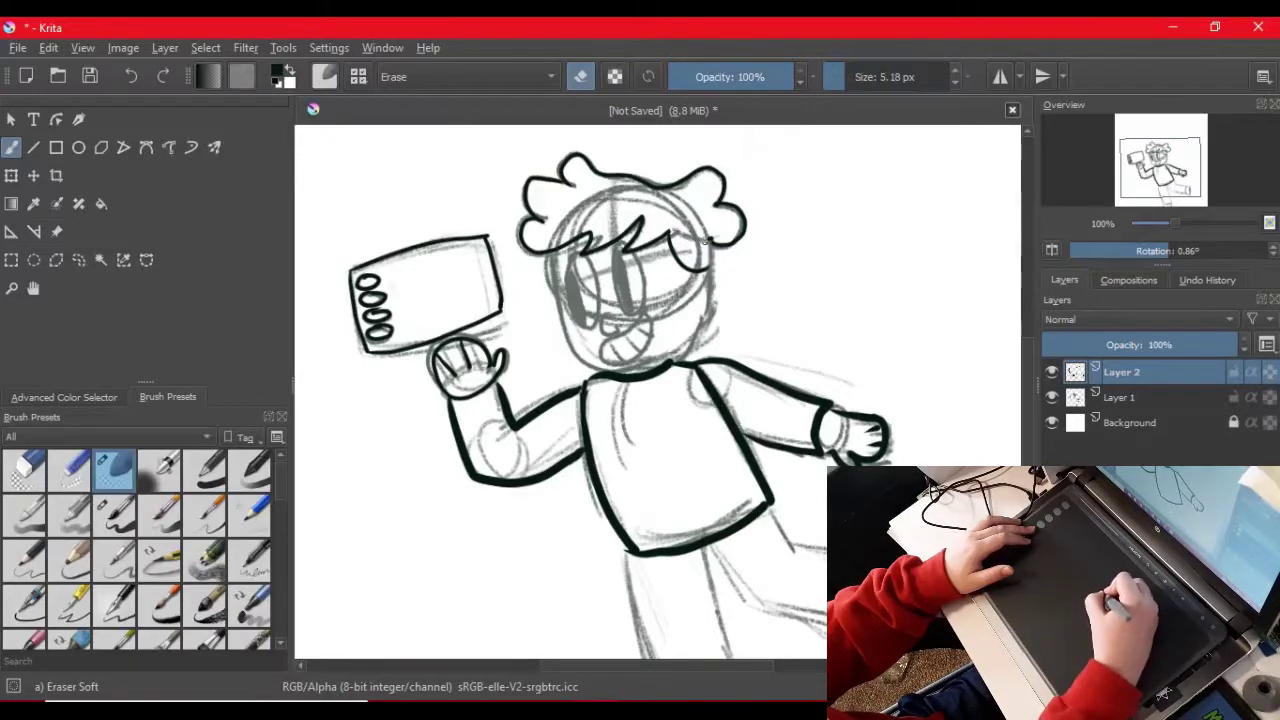
pyautogui.press('e')
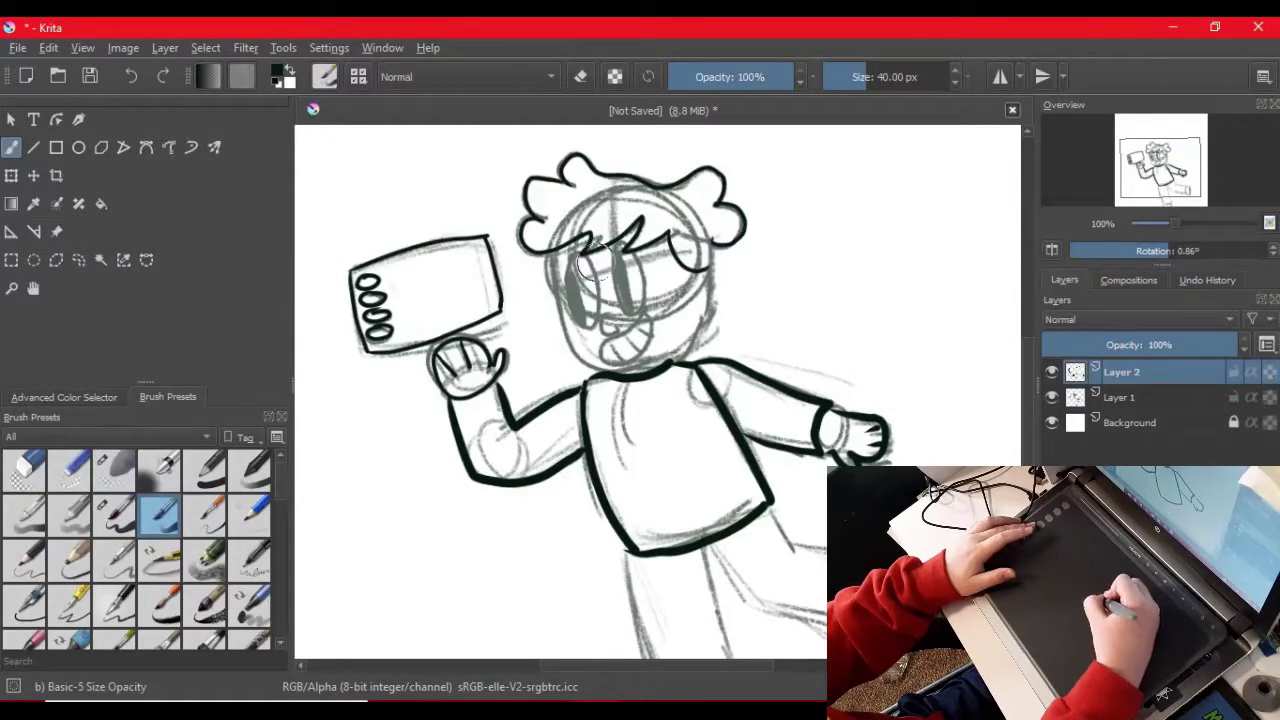
pyautogui.press('/')
# Step: Ink the face outline from the hair down both cheeks to the chin, undoing the first attempts
pyautogui.moveTo(550, 257)
pyautogui.mouseDown()
pyautogui.moveTo(621, 371)
pyautogui.moveTo(670, 354)
pyautogui.moveTo(582, 373)
pyautogui.moveTo(613, 377)
pyautogui.moveTo(568, 331)
pyautogui.mouseUp()
pyautogui.hotkey('ctrl', 'z')
pyautogui.hotkey('ctrl', 'z')
pyautogui.hotkey('ctrl', 'z')
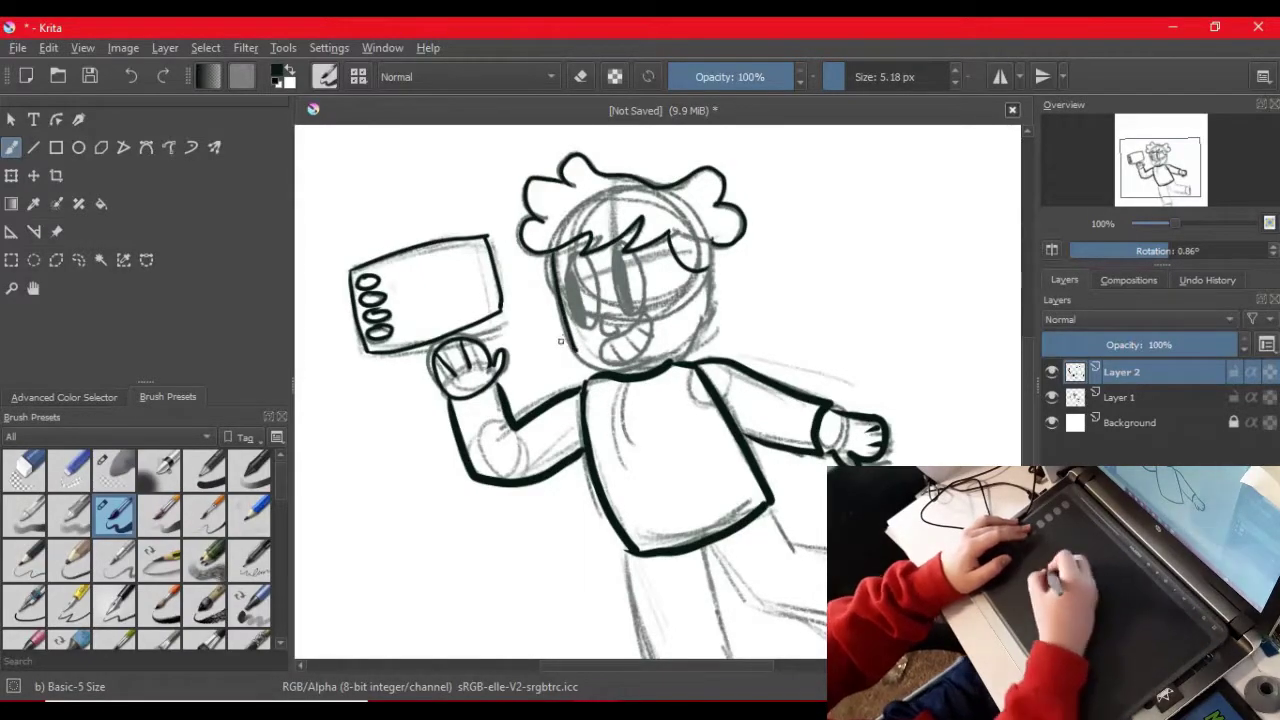
pyautogui.moveTo(688, 345); pyautogui.dragTo(708, 268)
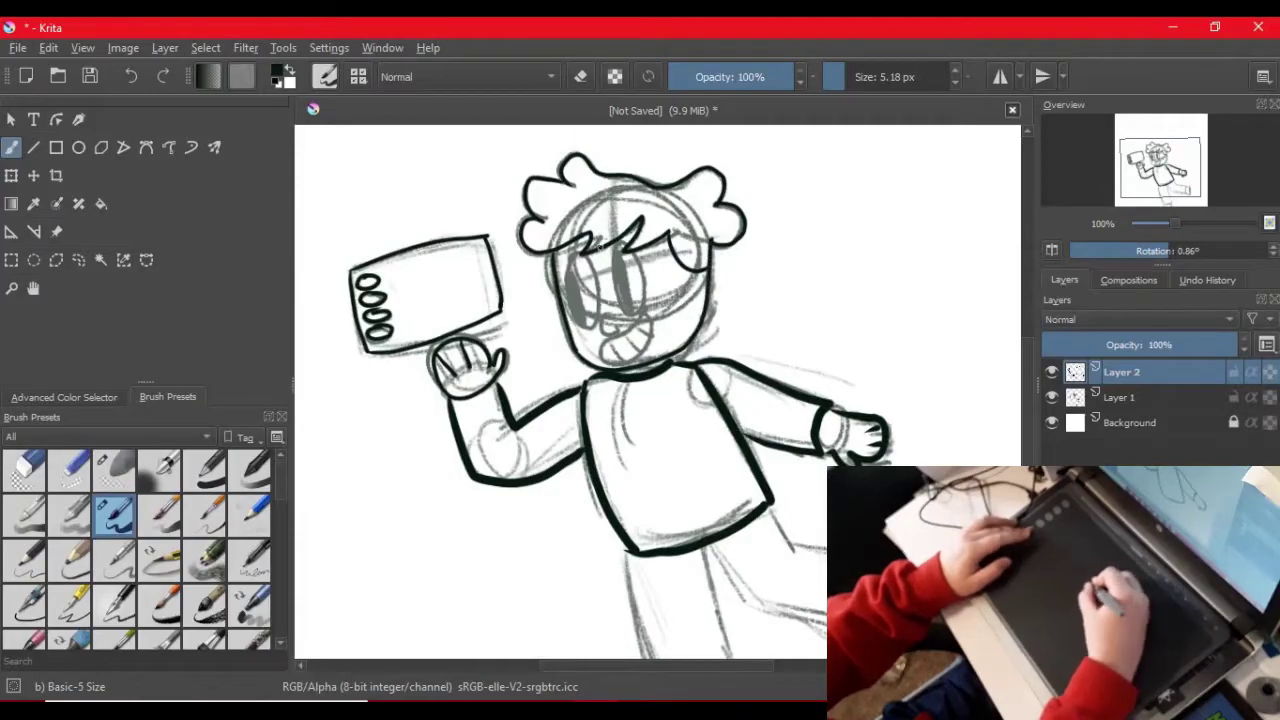
# Step: Ink both tall oval eyes beneath the fringe and fill in their black pupils
pyautogui.moveTo(588, 262); pyautogui.dragTo(598, 318)
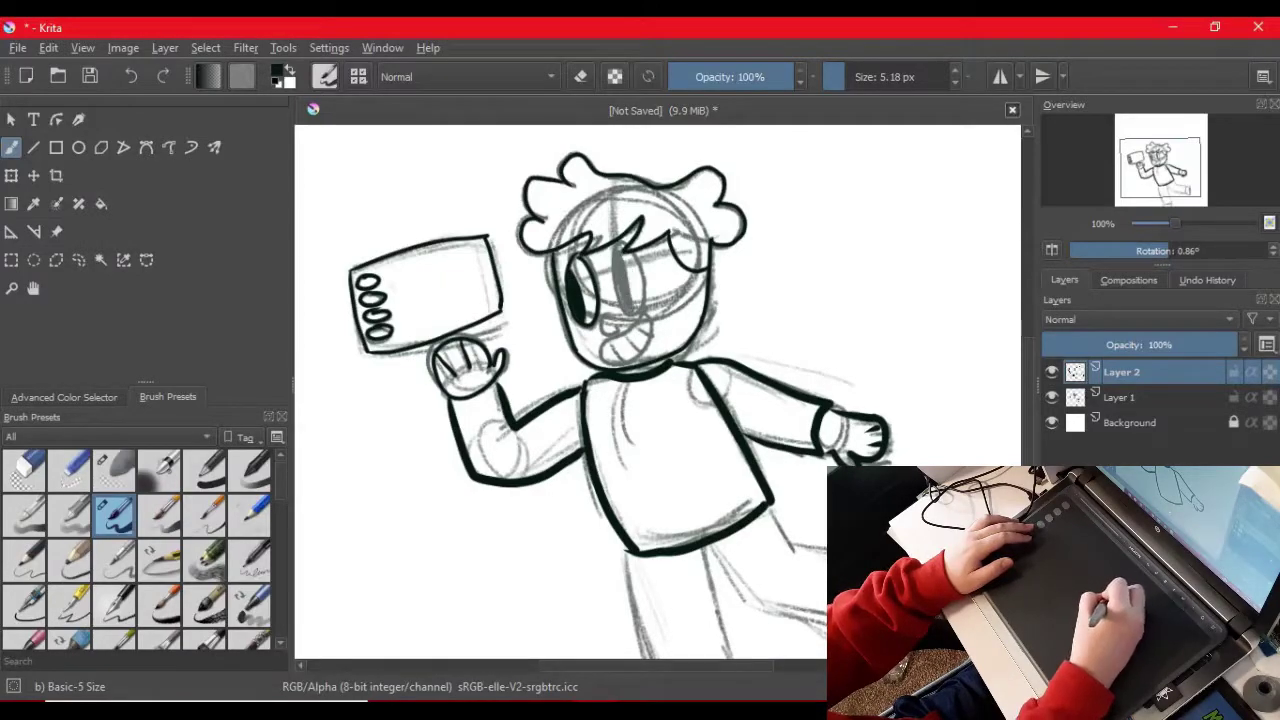
pyautogui.click(1140, 320)
pyautogui.click(1175, 223)
pyautogui.moveTo(1175, 223); pyautogui.dragTo(1181, 223)
pyautogui.scroll(2, 1011, 367)
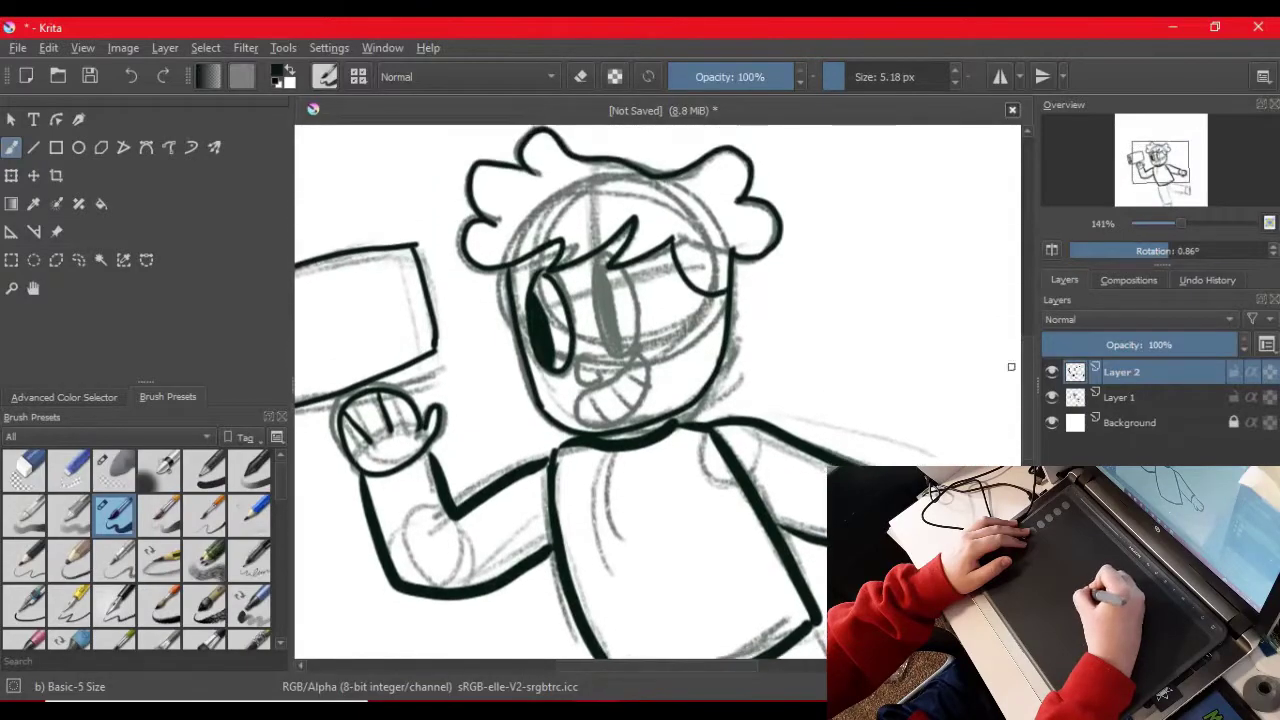
pyautogui.moveTo(600, 259)
pyautogui.mouseDown()
pyautogui.moveTo(601, 355)
pyautogui.moveTo(597, 285)
pyautogui.moveTo(631, 333)
pyautogui.moveTo(620, 261)
pyautogui.mouseUp()
pyautogui.hotkey('ctrl', 'z')
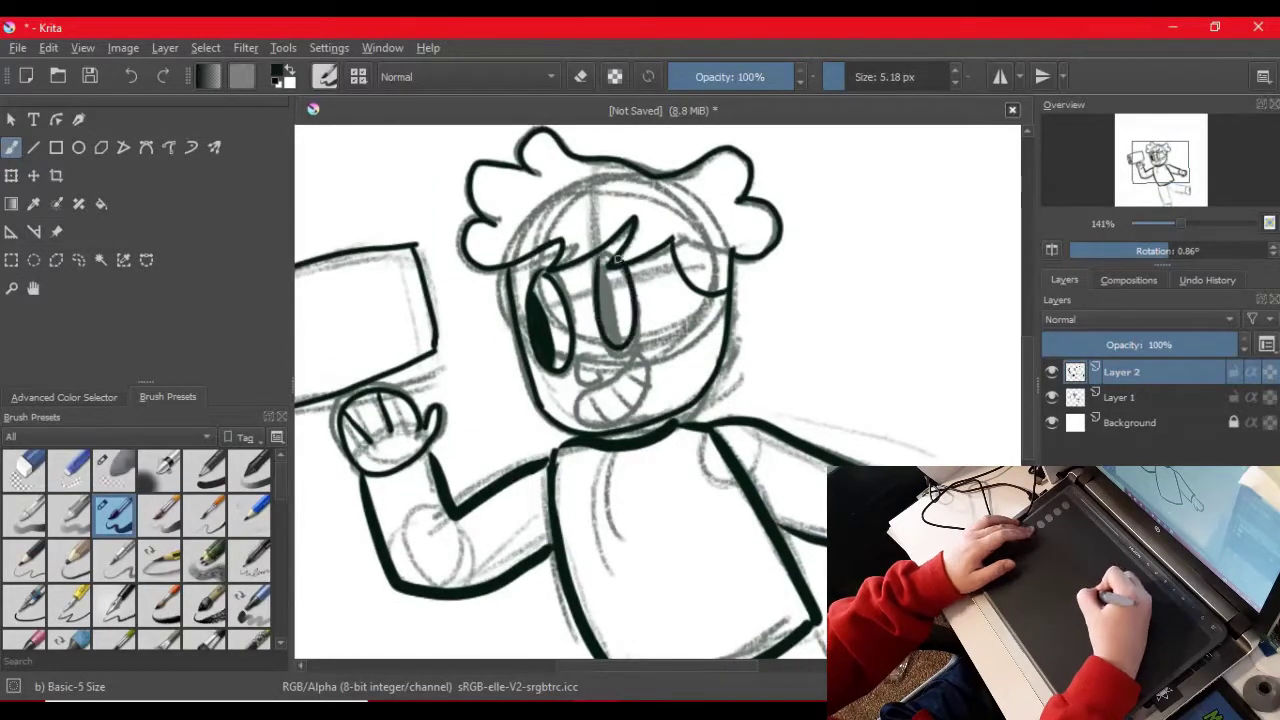
pyautogui.moveTo(619, 305)
pyautogui.mouseDown()
pyautogui.moveTo(604, 272)
pyautogui.moveTo(606, 338)
pyautogui.mouseUp()
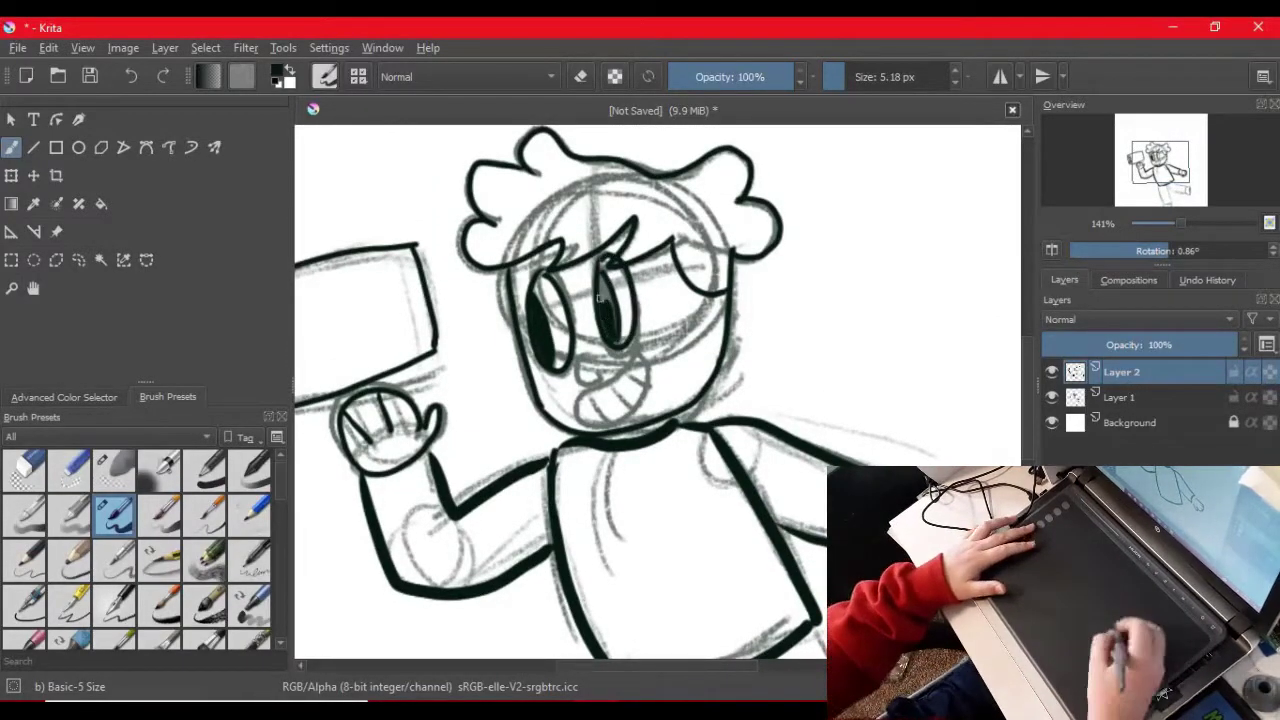
pyautogui.moveTo(604, 281); pyautogui.dragTo(610, 335)
pyautogui.moveTo(602, 274); pyautogui.dragTo(598, 282)
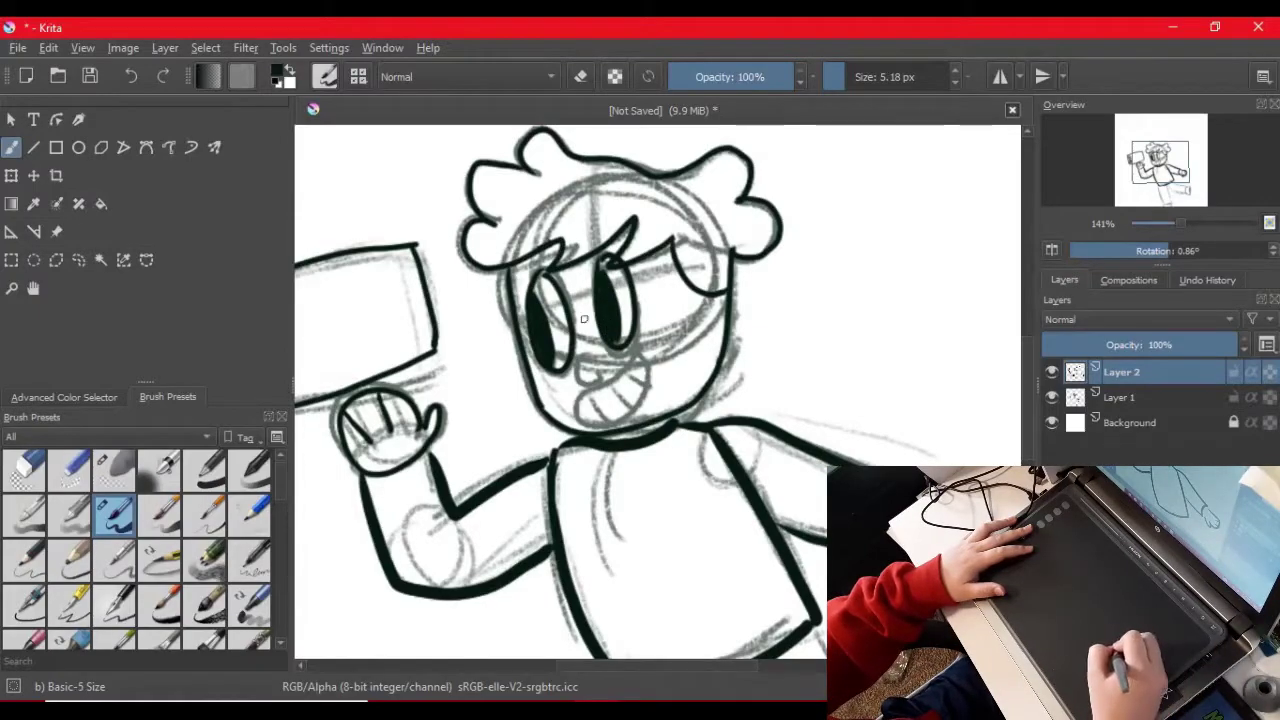
# Step: Ink the small curved nose and the slanted grinning mouth with tooth lines, redrawing the upper lip
pyautogui.moveTo(602, 352); pyautogui.dragTo(598, 379)
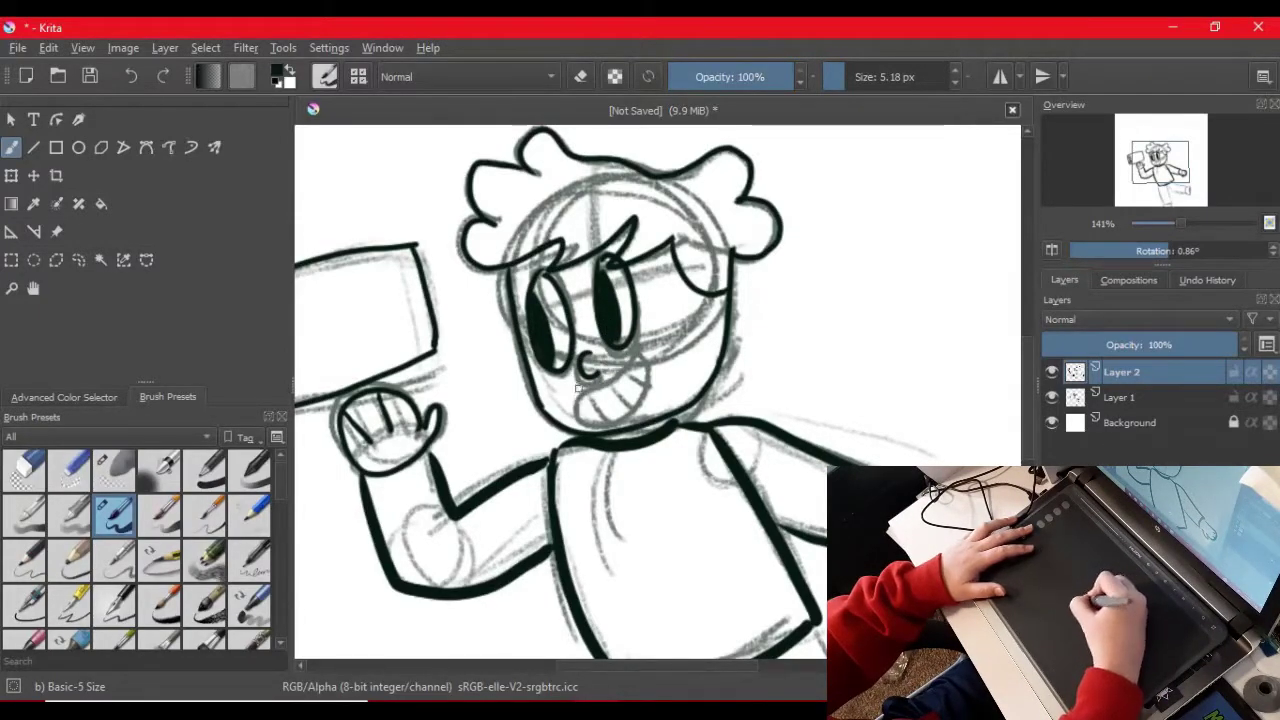
pyautogui.moveTo(579, 422); pyautogui.dragTo(640, 387)
pyautogui.hotkey('ctrl', 'z')
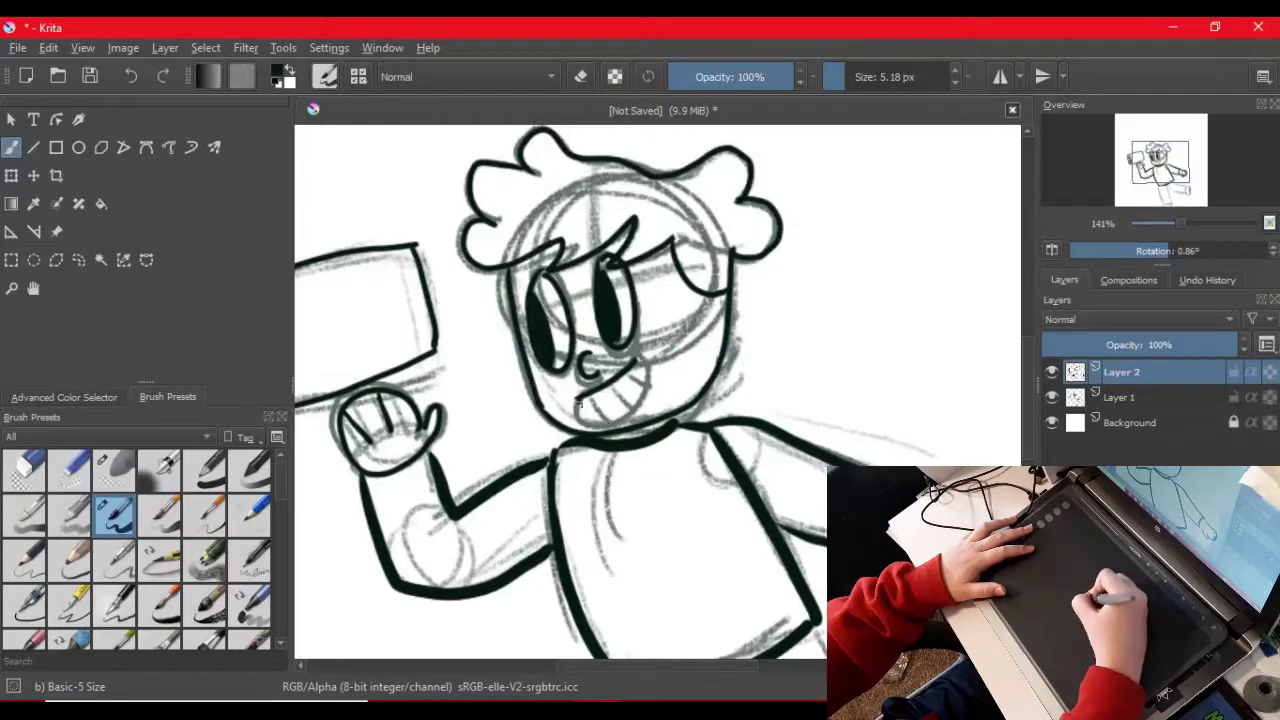
pyautogui.hotkey('ctrl', 'z')
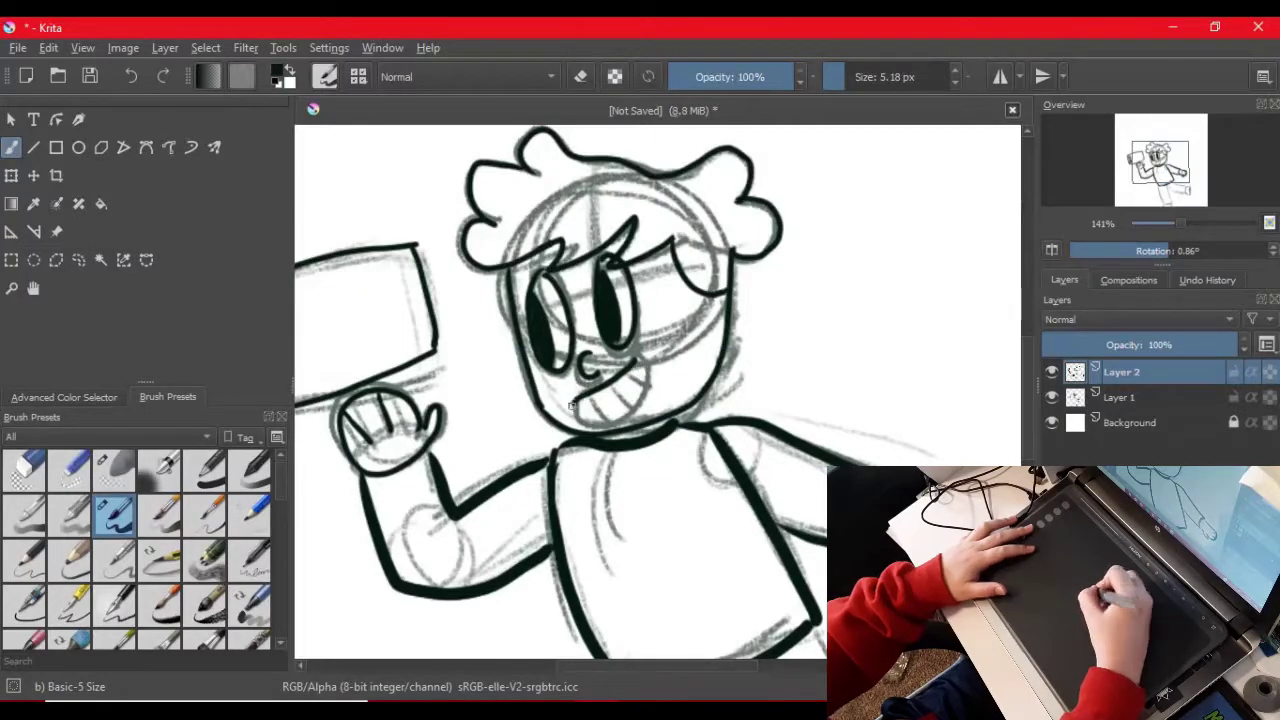
pyautogui.moveTo(573, 404)
pyautogui.mouseDown()
pyautogui.moveTo(635, 400)
pyautogui.moveTo(641, 361)
pyautogui.mouseUp()
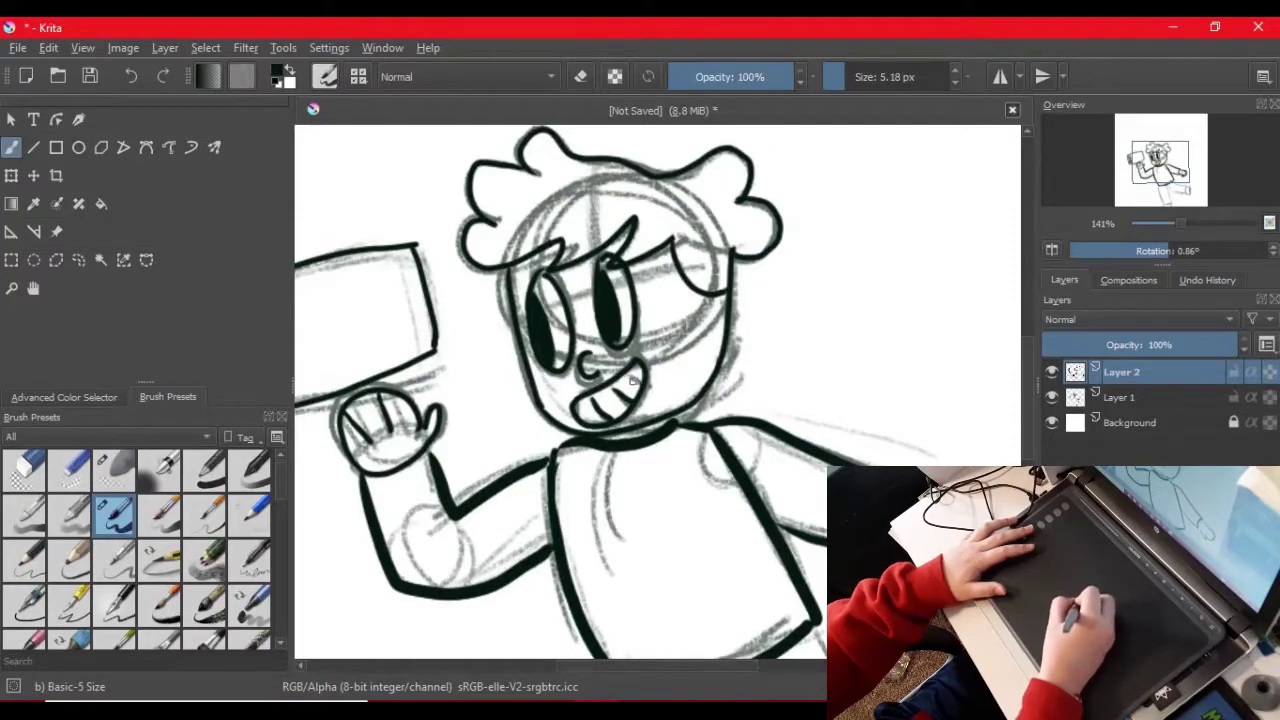
# Step: Erase and redraw the face's right edge slightly further in, toggling Layer 1's visibility to check the line art
pyautogui.click(1051, 397)
pyautogui.click(1051, 397)
pyautogui.click(1051, 397)
pyautogui.click(1051, 397)
pyautogui.click(70, 470)
pyautogui.moveTo(729, 337); pyautogui.dragTo(733, 260)
pyautogui.click(114, 515)
pyautogui.moveTo(724, 348); pyautogui.dragTo(710, 256)
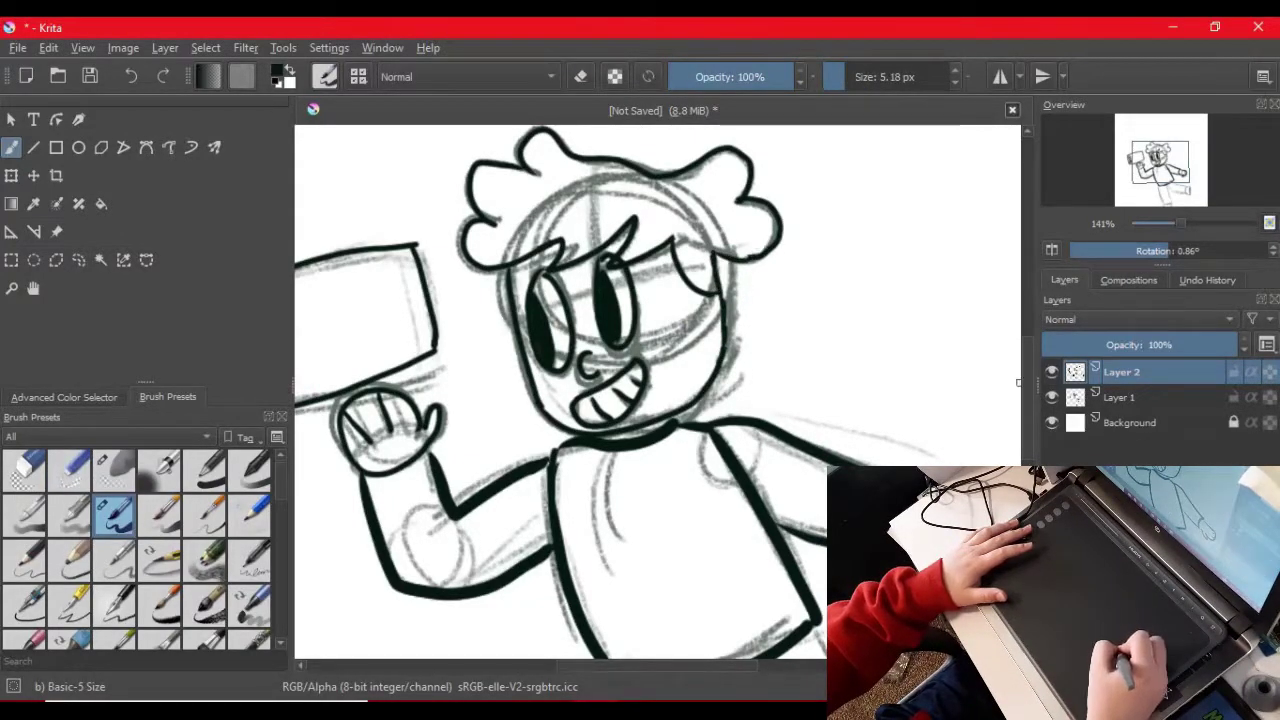
pyautogui.click(1051, 397)
pyautogui.click(1051, 397)
# Step: Set the brush size to 7.48 px and ink both sides of the standing leg below the shirt, undoing faulty strokes
pyautogui.moveTo(1027, 371); pyautogui.dragTo(1027, 454)
pyautogui.click(853, 77)
pyautogui.moveTo(615, 348); pyautogui.dragTo(663, 499)
pyautogui.hotkey('ctrl', 'z')
pyautogui.click(832, 77)
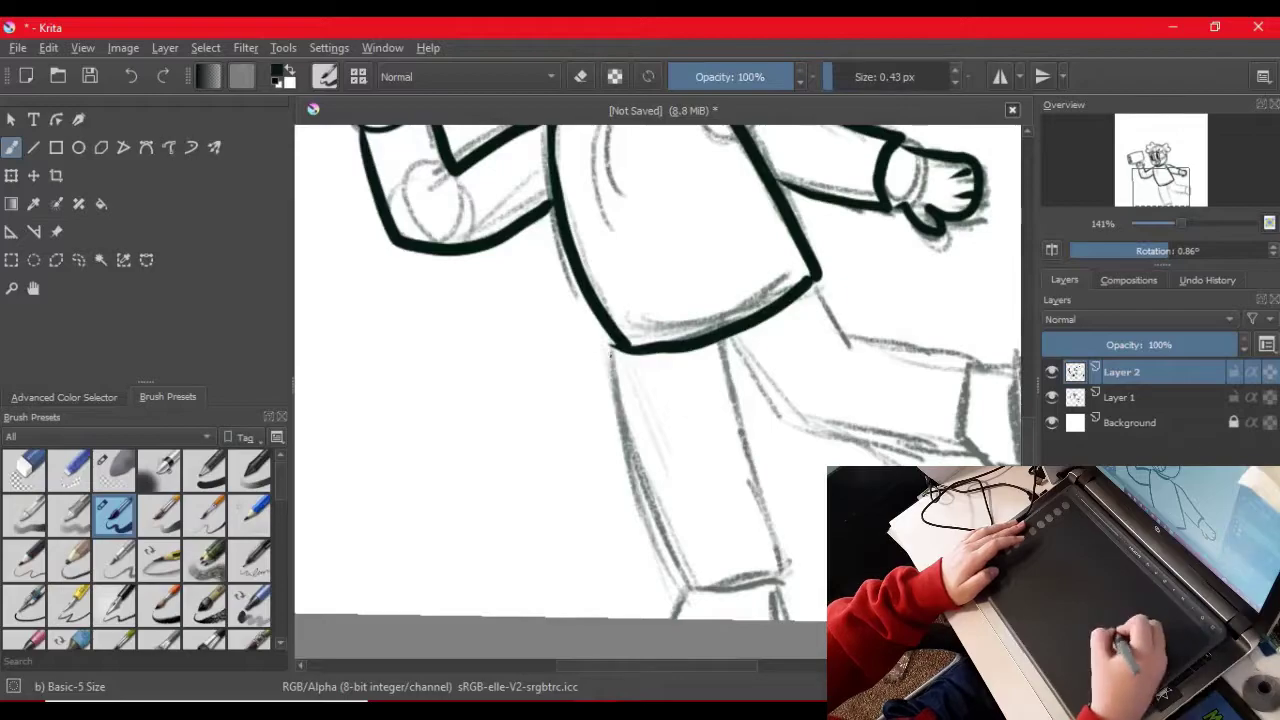
pyautogui.press(']')
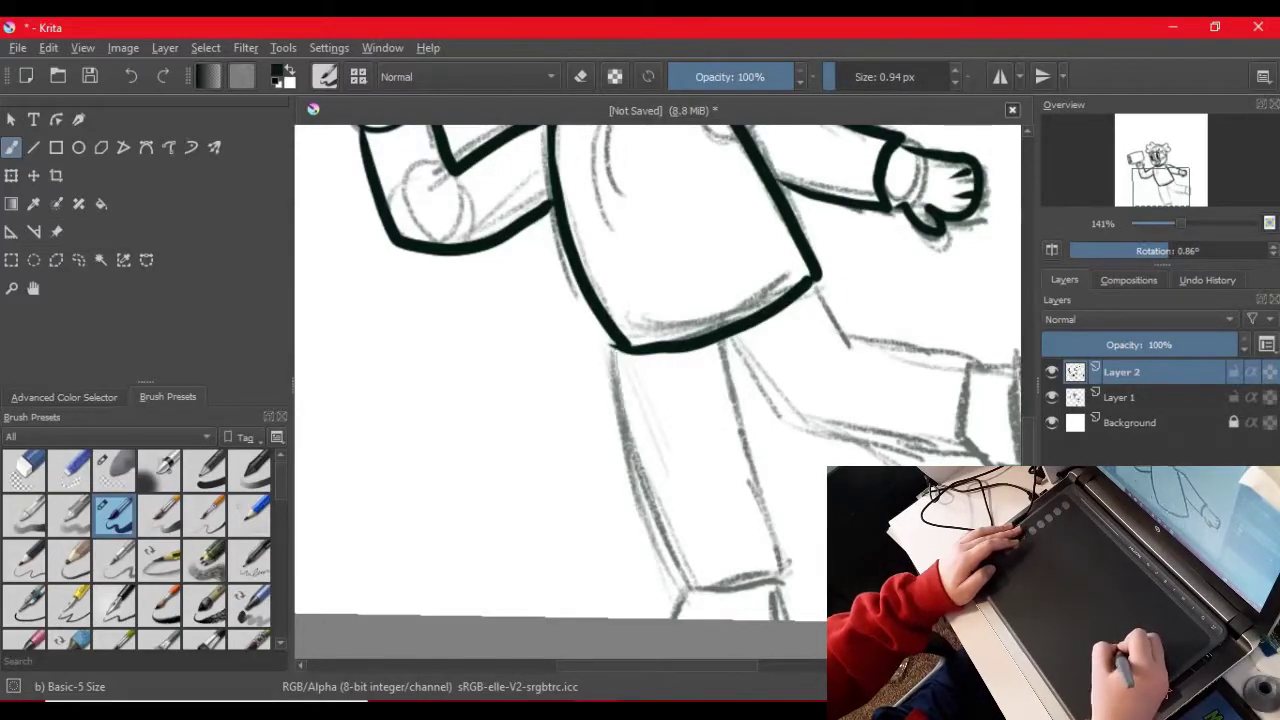
pyautogui.press(']')
pyautogui.press(']')
pyautogui.press(']')
pyautogui.press(']')
pyautogui.press(']')
pyautogui.press(']')
pyautogui.moveTo(612, 345)
pyautogui.mouseDown()
pyautogui.moveTo(690, 586)
pyautogui.moveTo(780, 579)
pyautogui.mouseUp()
pyautogui.hotkey('ctrl', 'z')
# Step: Ink the standing leg's hem and the raised leg's outline down to its cuff, redoing the upper edge until it fits the sketch
pyautogui.moveTo(689, 584)
pyautogui.mouseDown()
pyautogui.moveTo(783, 566)
pyautogui.moveTo(722, 341)
pyautogui.moveTo(792, 413)
pyautogui.moveTo(938, 453)
pyautogui.mouseUp()
pyautogui.hotkey('ctrl', 'z')
pyautogui.moveTo(792, 414); pyautogui.dragTo(960, 447)
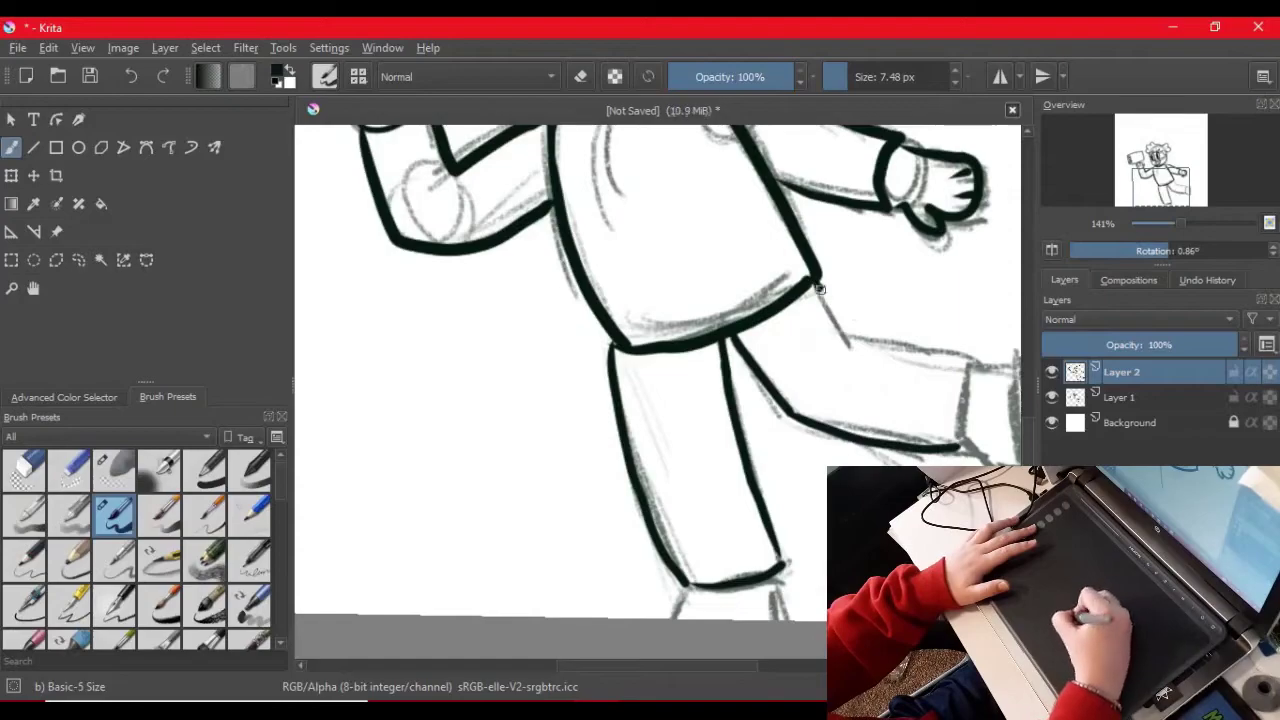
pyautogui.moveTo(818, 285); pyautogui.dragTo(852, 327)
pyautogui.hotkey('ctrl', 'z')
pyautogui.moveTo(817, 286)
pyautogui.mouseDown()
pyautogui.moveTo(840, 339)
pyautogui.moveTo(968, 358)
pyautogui.mouseUp()
pyautogui.hotkey('ctrl', 'z')
pyautogui.hotkey('ctrl', 'z')
pyautogui.moveTo(815, 280); pyautogui.dragTo(975, 372)
pyautogui.hotkey('ctrl', 'z')
pyautogui.moveTo(815, 280)
pyautogui.mouseDown()
pyautogui.moveTo(886, 337)
pyautogui.moveTo(972, 357)
pyautogui.mouseUp()
pyautogui.moveTo(958, 444); pyautogui.dragTo(971, 358)
# Step: Ink the raised leg's foot with a thick sole, and the standing leg's short ankle lines down to the canvas edge
pyautogui.moveTo(590, 666); pyautogui.dragTo(628, 666)
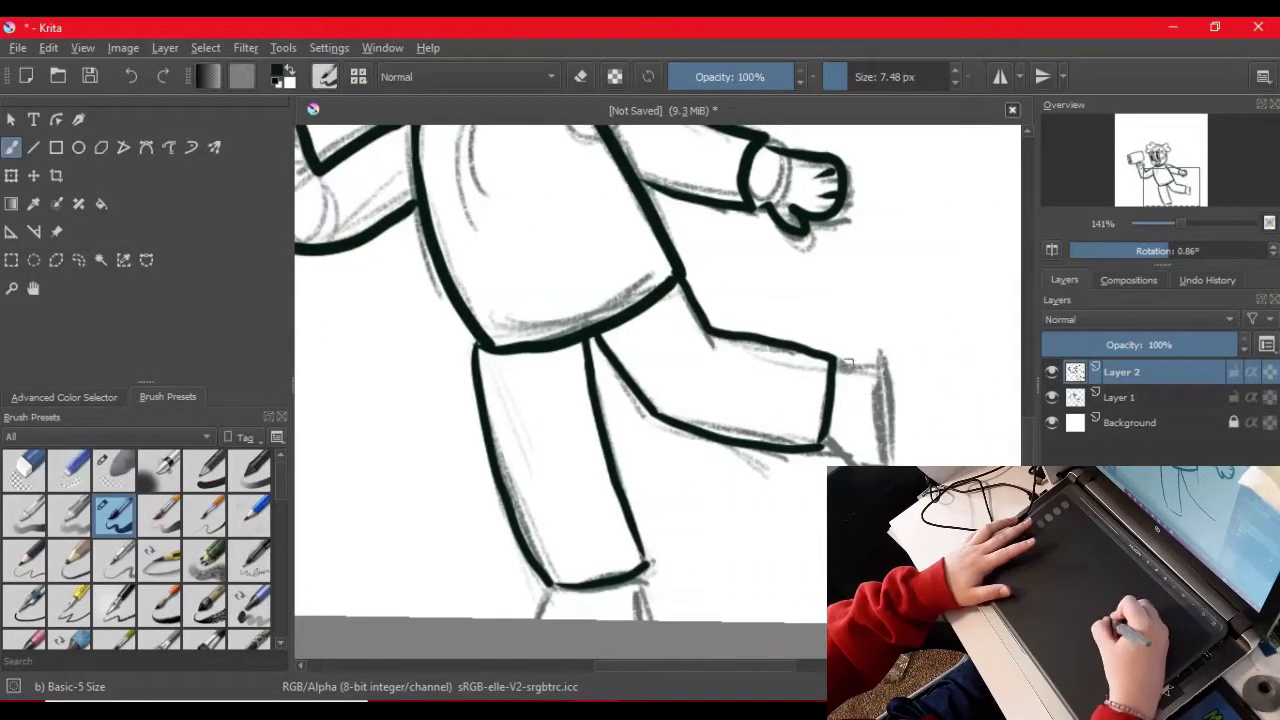
pyautogui.moveTo(848, 456)
pyautogui.mouseDown()
pyautogui.moveTo(888, 462)
pyautogui.moveTo(882, 370)
pyautogui.mouseUp()
pyautogui.moveTo(882, 462); pyautogui.dragTo(880, 378)
pyautogui.moveTo(1027, 430); pyautogui.dragTo(1027, 454)
pyautogui.moveTo(554, 482); pyautogui.dragTo(538, 514)
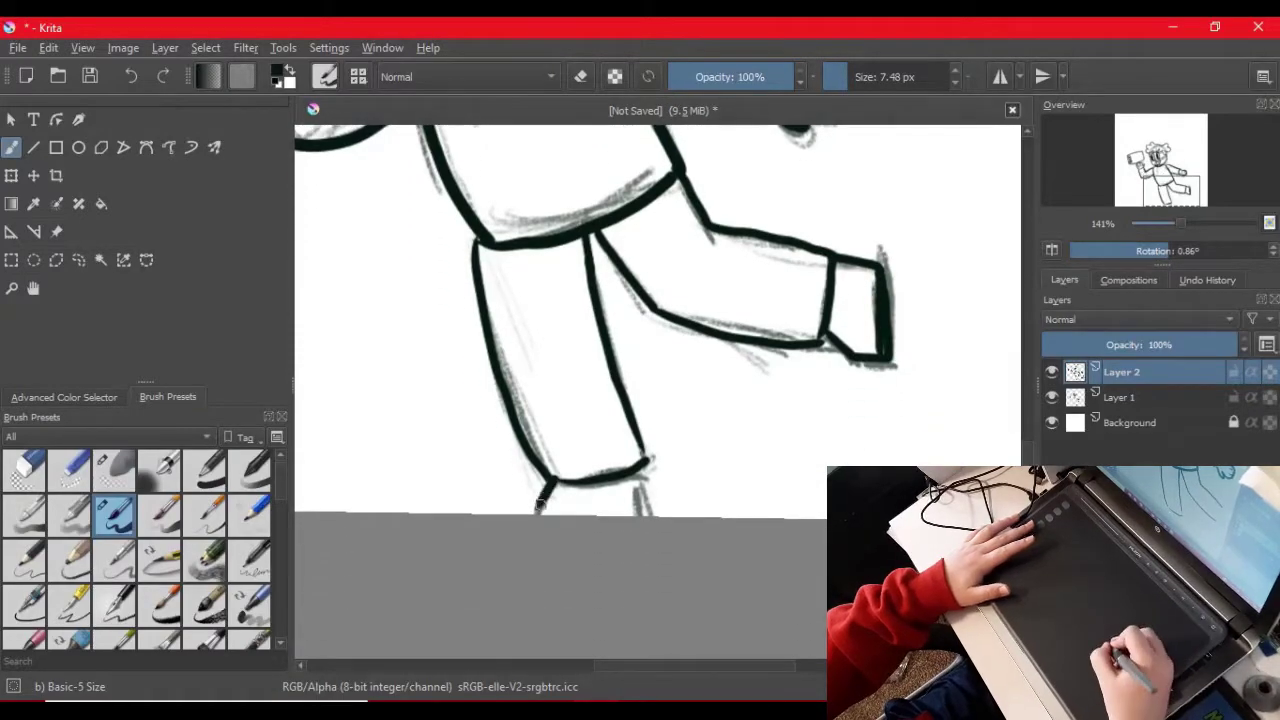
pyautogui.moveTo(643, 468); pyautogui.dragTo(647, 516)
pyautogui.hotkey('ctrl', 'z')
pyautogui.moveTo(640, 466); pyautogui.dragTo(638, 516)
# Step: Zoom out to examine the whole figure and toggle Layer 1's visibility to check the finished line art
pyautogui.hotkey('ctrl', '-')
pyautogui.hotkey('ctrl', '-')
pyautogui.hotkey('ctrl', '-')
pyautogui.hotkey('ctrl', '-')
pyautogui.click(1051, 397)
pyautogui.click(1051, 397)
pyautogui.moveTo(1027, 430); pyautogui.dragTo(1027, 388)
pyautogui.hotkey('ctrl', '+')
pyautogui.hotkey('ctrl', '+')
pyautogui.hotkey('ctrl', '-')
pyautogui.hotkey('ctrl', '+')
pyautogui.hotkey('ctrl', '-')
pyautogui.hotkey('ctrl', '+')
pyautogui.hotkey('ctrl', '-')
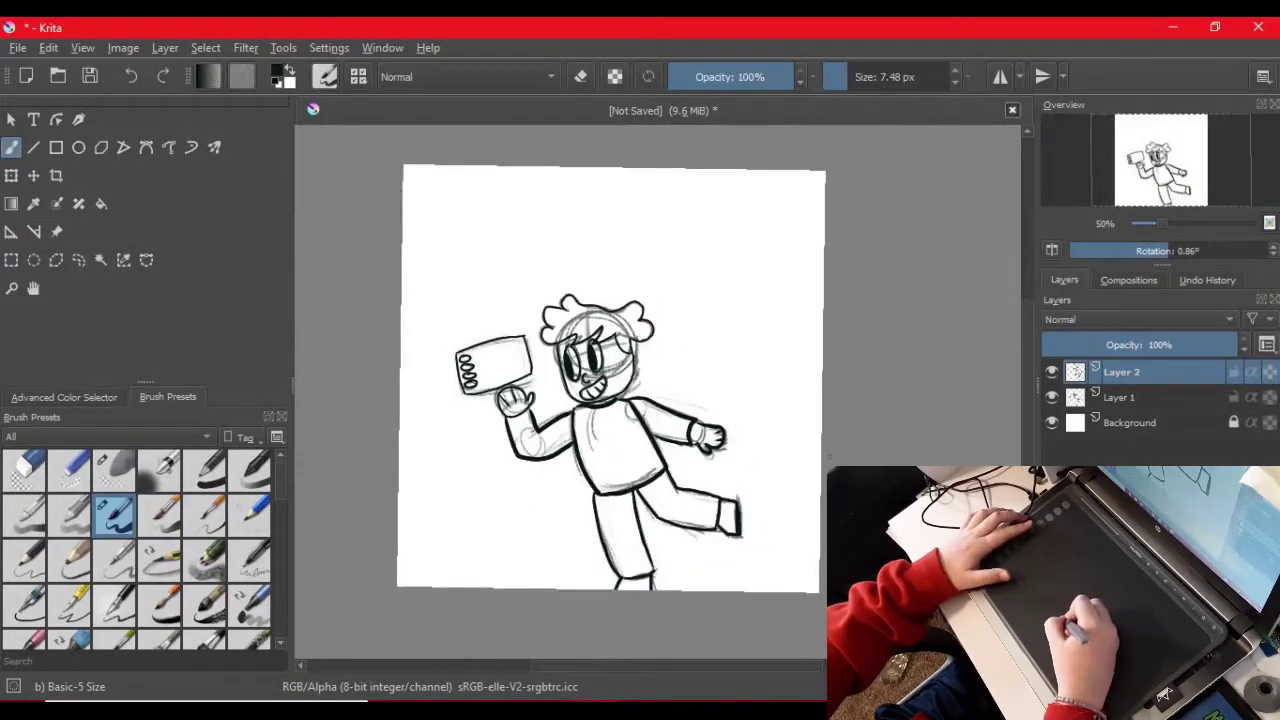
pyautogui.hotkey('ctrl', '+')
pyautogui.hotkey('ctrl', '+')
pyautogui.moveTo(700, 400); pyautogui.dragTo(790, 400)
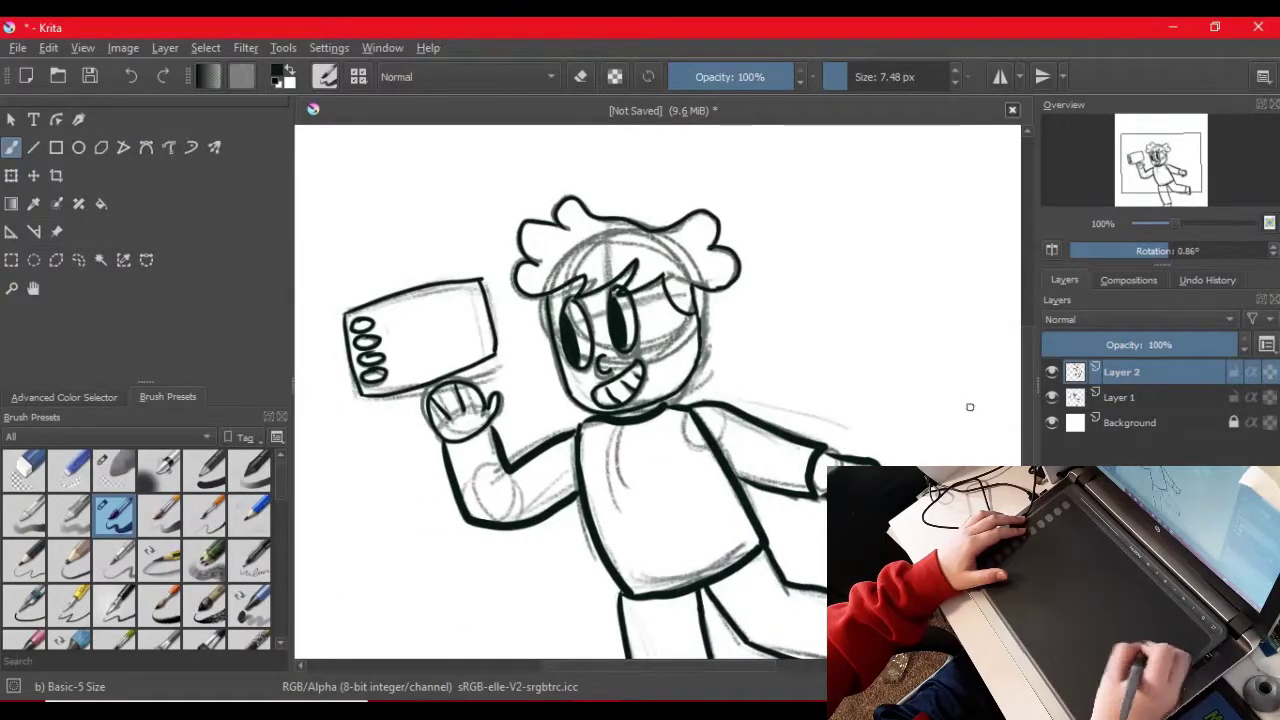
# Step: Add a new layer between Layer 2 and Layer 1, and choose the Basic-1 brush with a very dark brown
pyautogui.press('Insert')
pyautogui.click(1121, 397)
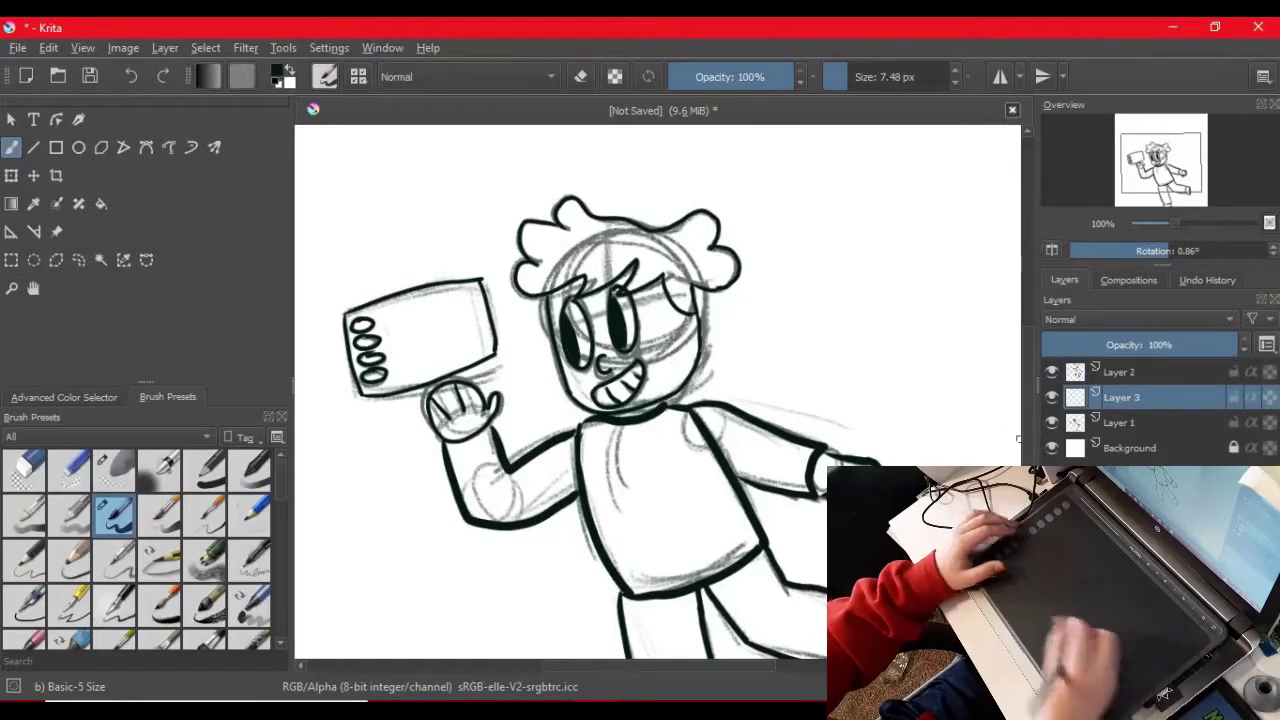
pyautogui.click(205, 470)
pyautogui.click(64, 397)
pyautogui.moveTo(48, 519); pyautogui.dragTo(57, 482)
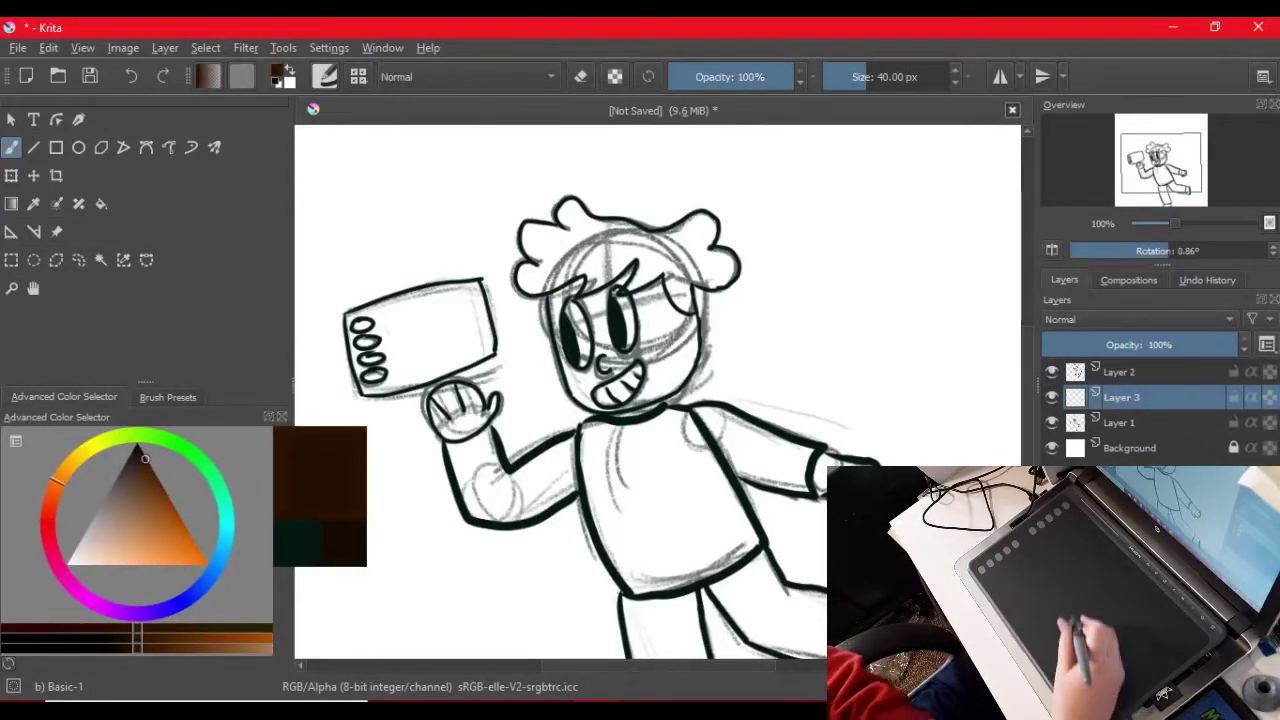
pyautogui.click(145, 459)
pyautogui.moveTo(595, 243); pyautogui.dragTo(576, 261)
pyautogui.hotkey('ctrl', 'z')
pyautogui.click(1121, 423)
pyautogui.click(1051, 423)
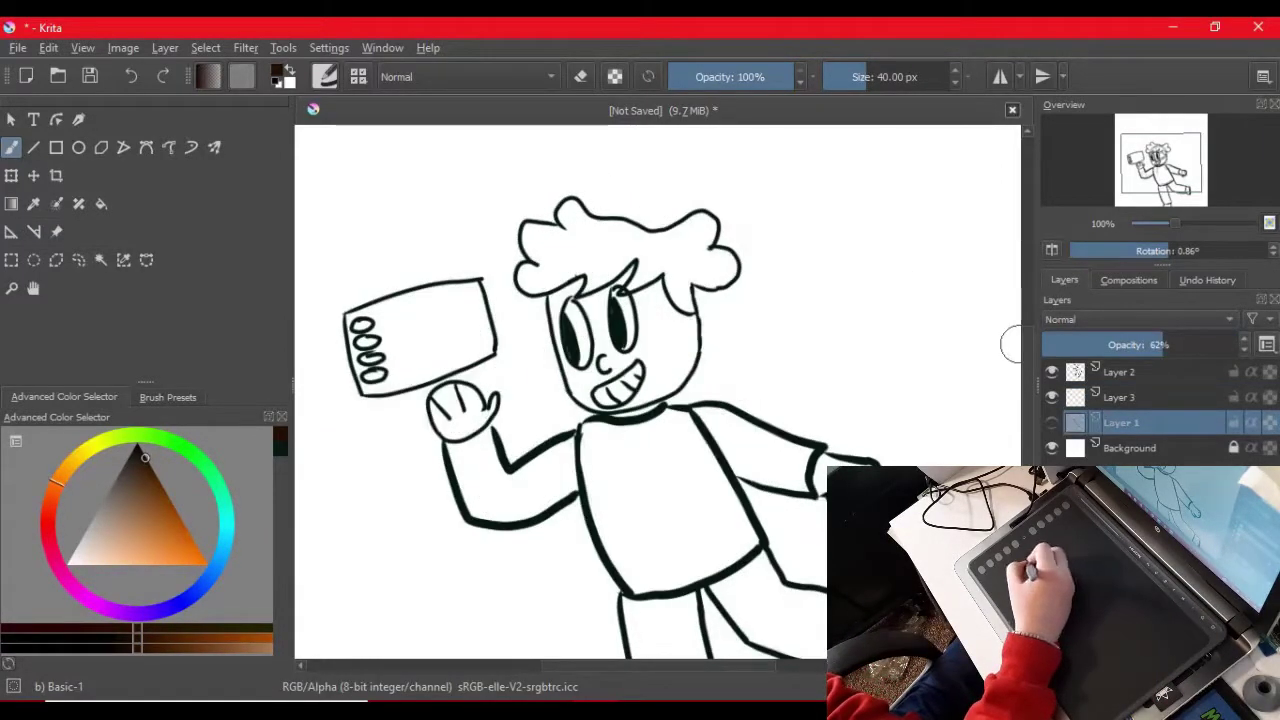
pyautogui.click(1051, 422)
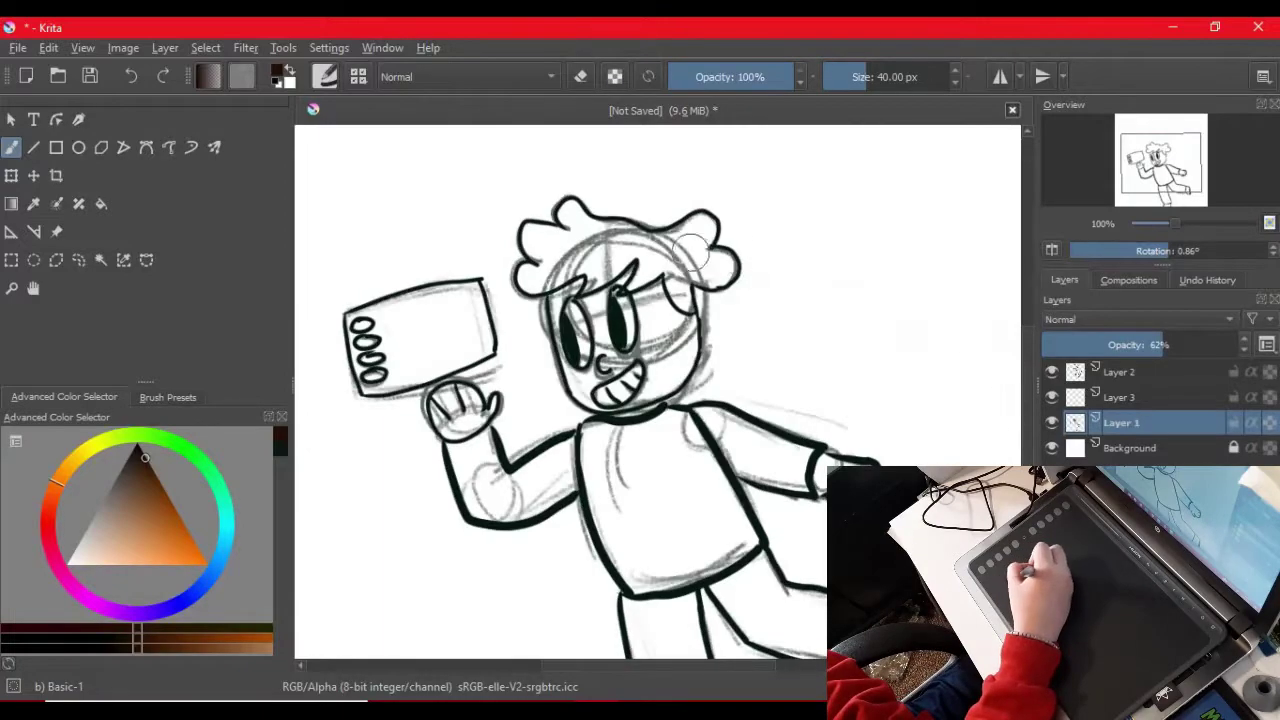
# Step: Fill the hair on Layer 3 with very dark brown using a 15.28 px brush, undoing strokes that stray outside the outline
pyautogui.click(144, 454)
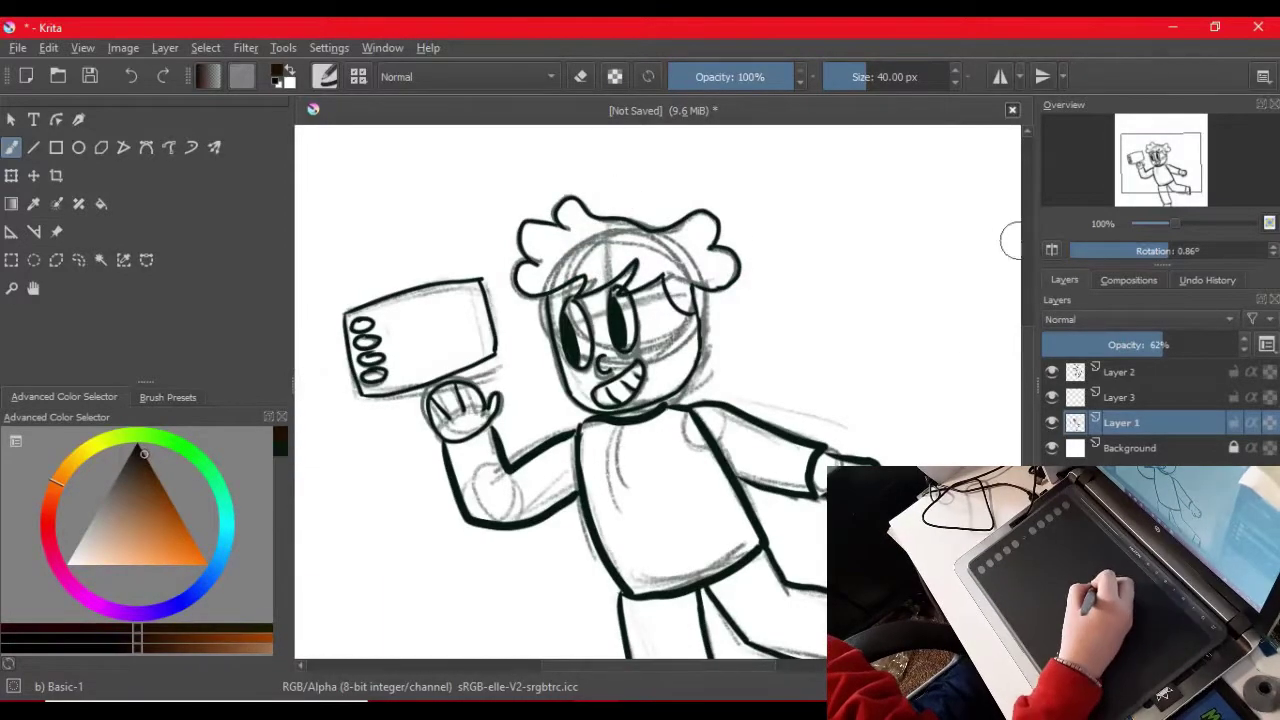
pyautogui.click(1121, 398)
pyautogui.click(854, 77)
pyautogui.moveTo(594, 246)
pyautogui.mouseDown()
pyautogui.moveTo(608, 241)
pyautogui.moveTo(530, 244)
pyautogui.moveTo(571, 213)
pyautogui.mouseUp()
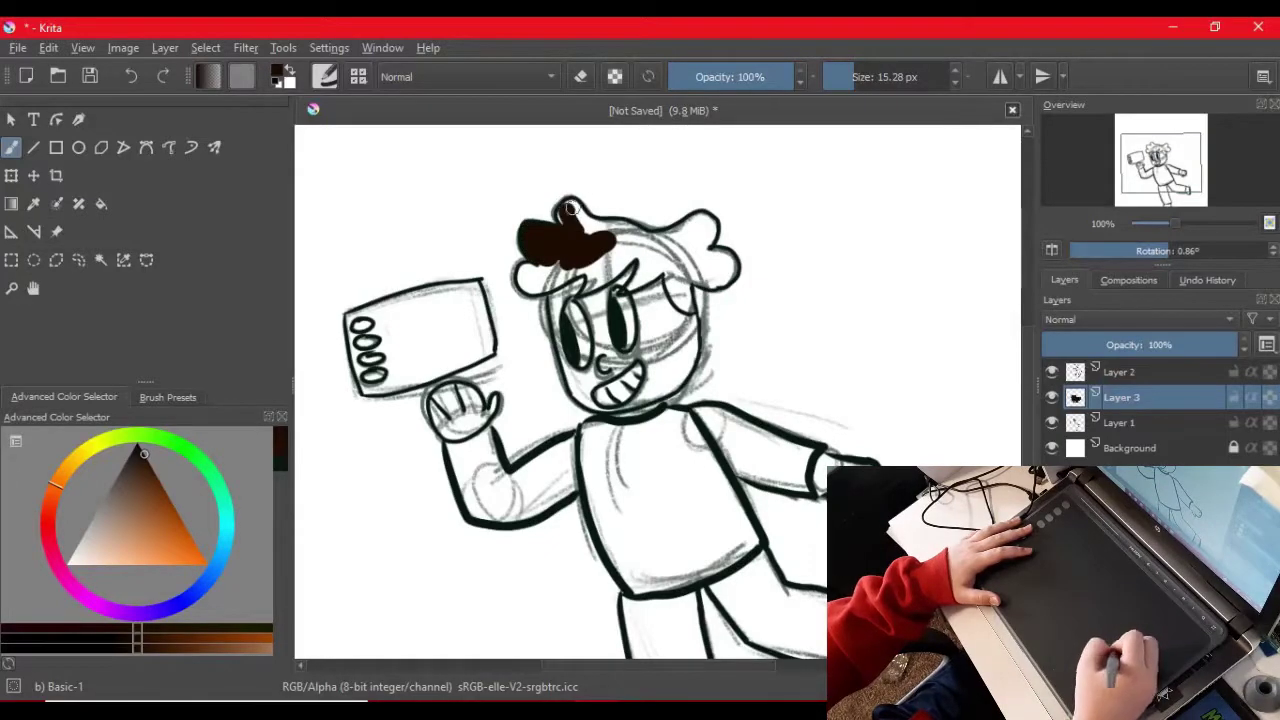
pyautogui.hotkey('ctrl', 'z')
pyautogui.hotkey('ctrl', 'z')
pyautogui.hotkey('ctrl', '+')
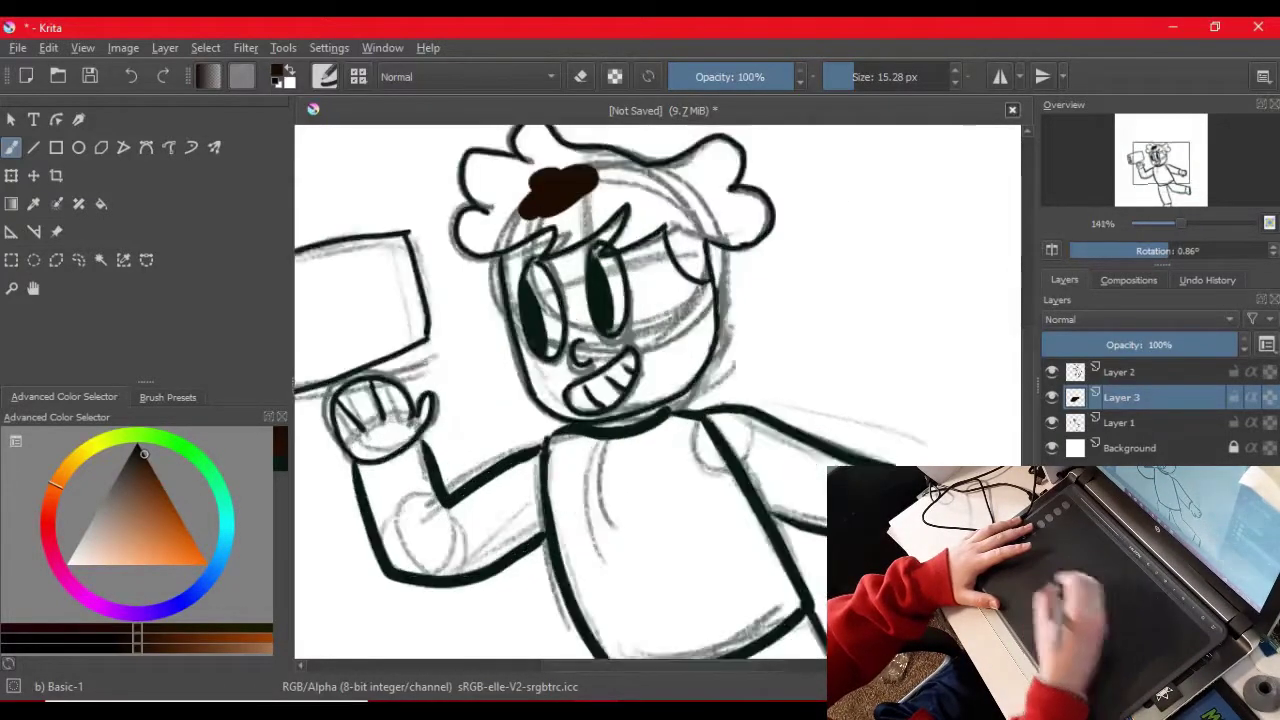
pyautogui.moveTo(526, 249)
pyautogui.mouseDown()
pyautogui.moveTo(531, 213)
pyautogui.moveTo(475, 222)
pyautogui.moveTo(472, 240)
pyautogui.moveTo(498, 220)
pyautogui.moveTo(476, 160)
pyautogui.moveTo(530, 163)
pyautogui.moveTo(536, 146)
pyautogui.moveTo(524, 141)
pyautogui.moveTo(565, 160)
pyautogui.moveTo(515, 205)
pyautogui.moveTo(530, 220)
pyautogui.moveTo(575, 174)
pyautogui.moveTo(614, 164)
pyautogui.mouseUp()
pyautogui.hotkey('ctrl', 'z')
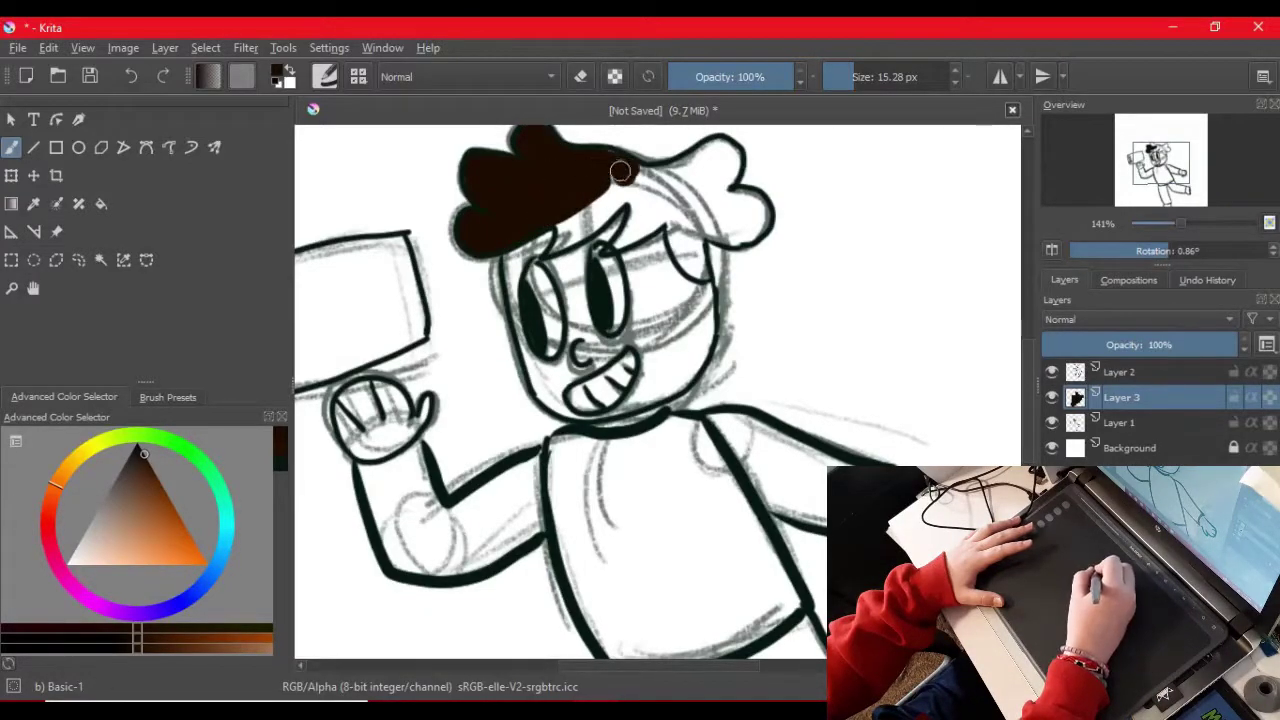
pyautogui.moveTo(563, 228)
pyautogui.mouseDown()
pyautogui.moveTo(700, 160)
pyautogui.moveTo(730, 175)
pyautogui.moveTo(665, 195)
pyautogui.moveTo(663, 175)
pyautogui.moveTo(692, 268)
pyautogui.moveTo(696, 210)
pyautogui.moveTo(716, 232)
pyautogui.moveTo(709, 217)
pyautogui.moveTo(754, 222)
pyautogui.moveTo(763, 209)
pyautogui.mouseUp()
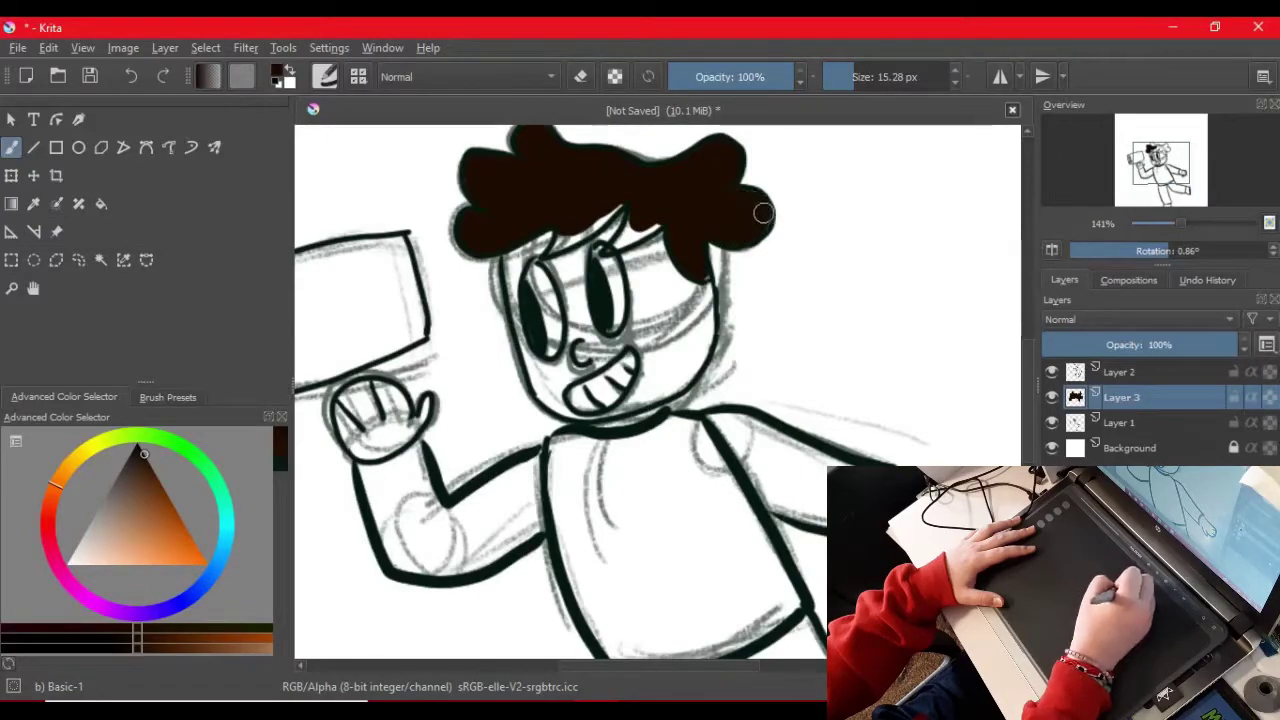
pyautogui.hotkey('ctrl', 'z')
# Step: Fill the pointed fringe tips with dark brown using a 3.94 px brush
pyautogui.moveTo(853, 77); pyautogui.dragTo(834, 77)
pyautogui.press(']')
pyautogui.press(']')
pyautogui.press(']')
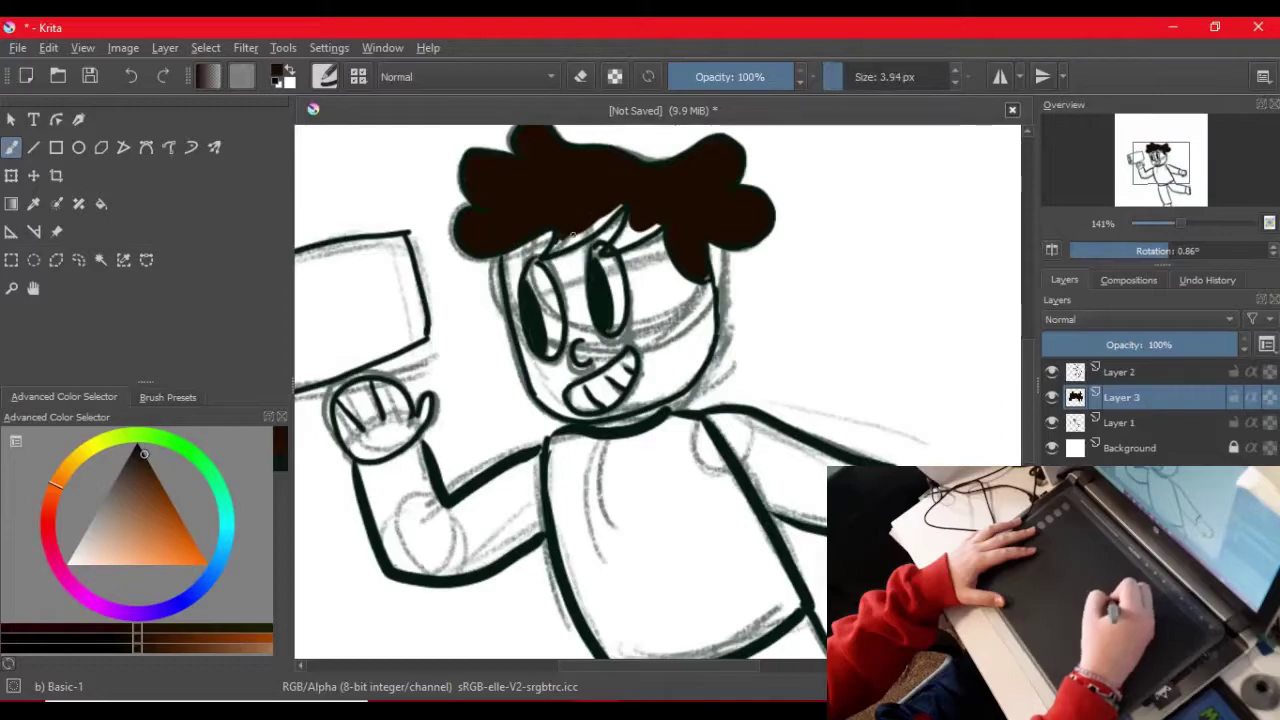
pyautogui.moveTo(590, 228)
pyautogui.mouseDown()
pyautogui.moveTo(617, 245)
pyautogui.moveTo(608, 252)
pyautogui.moveTo(614, 239)
pyautogui.mouseUp()
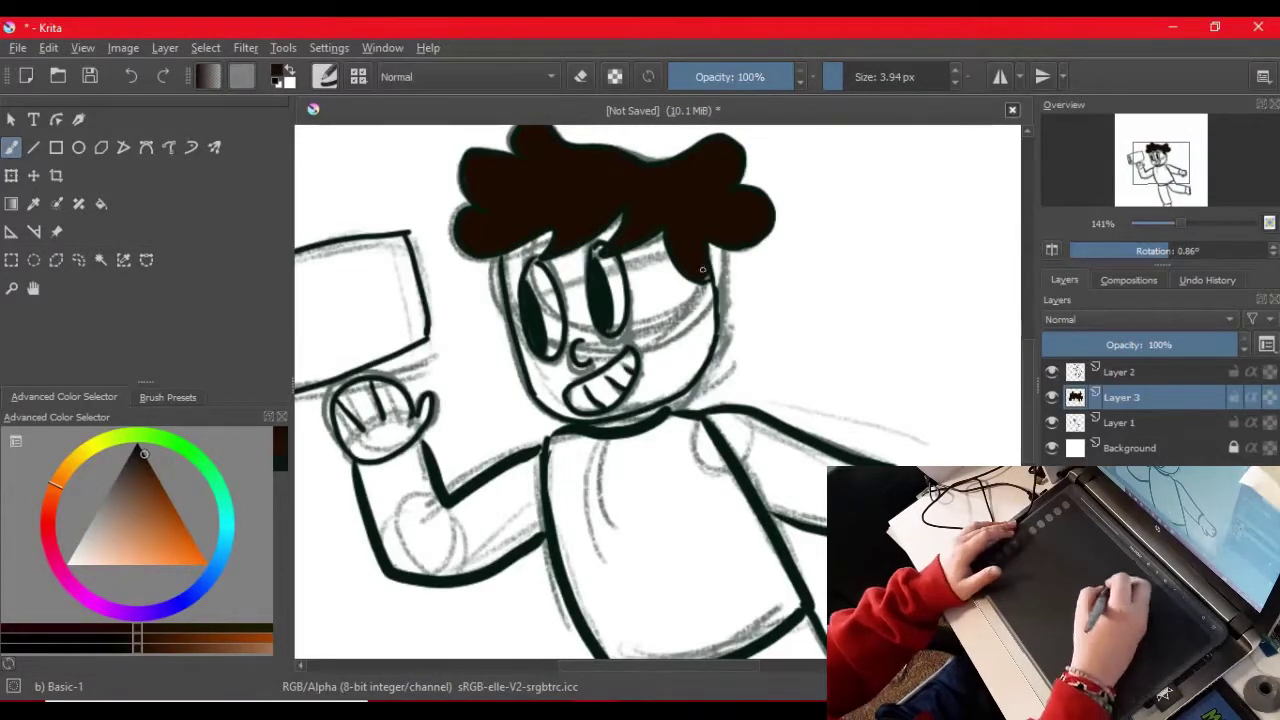
# Step: Choose a slightly lighter dark brown and paint fine strokes over the fringe
pyautogui.click(142, 448)
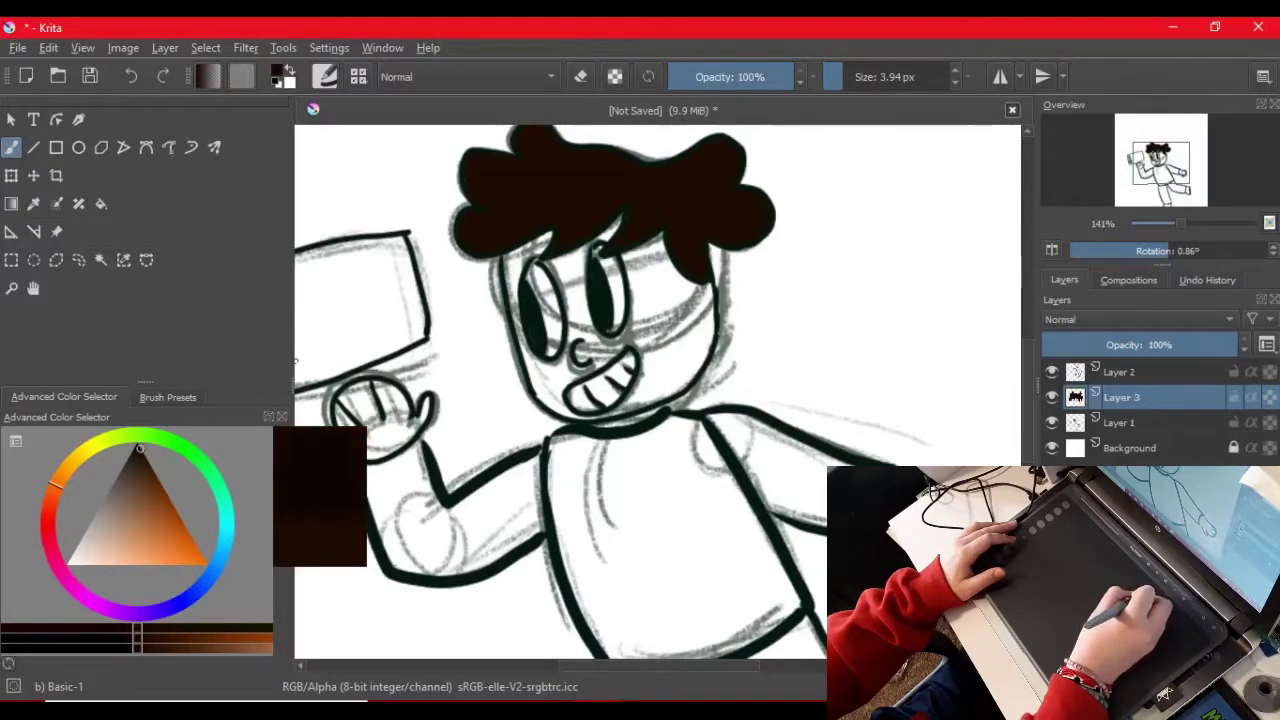
pyautogui.click(149, 463)
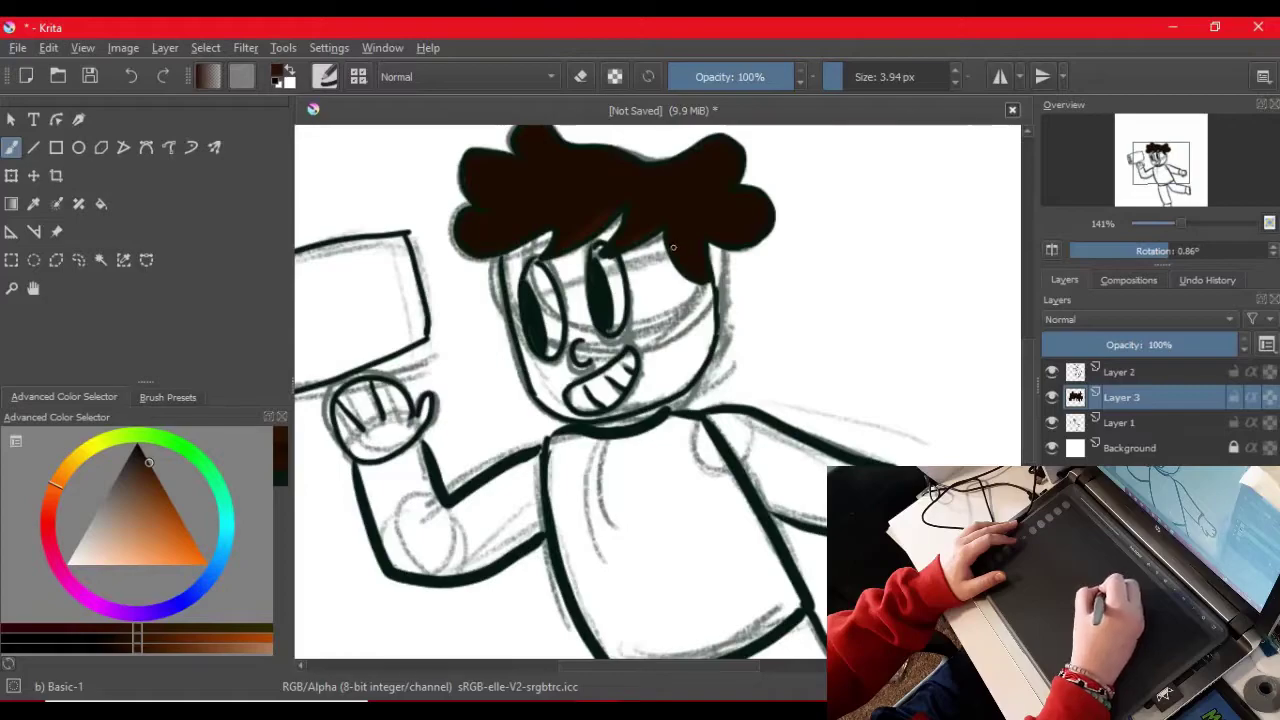
pyautogui.moveTo(675, 241); pyautogui.dragTo(698, 256)
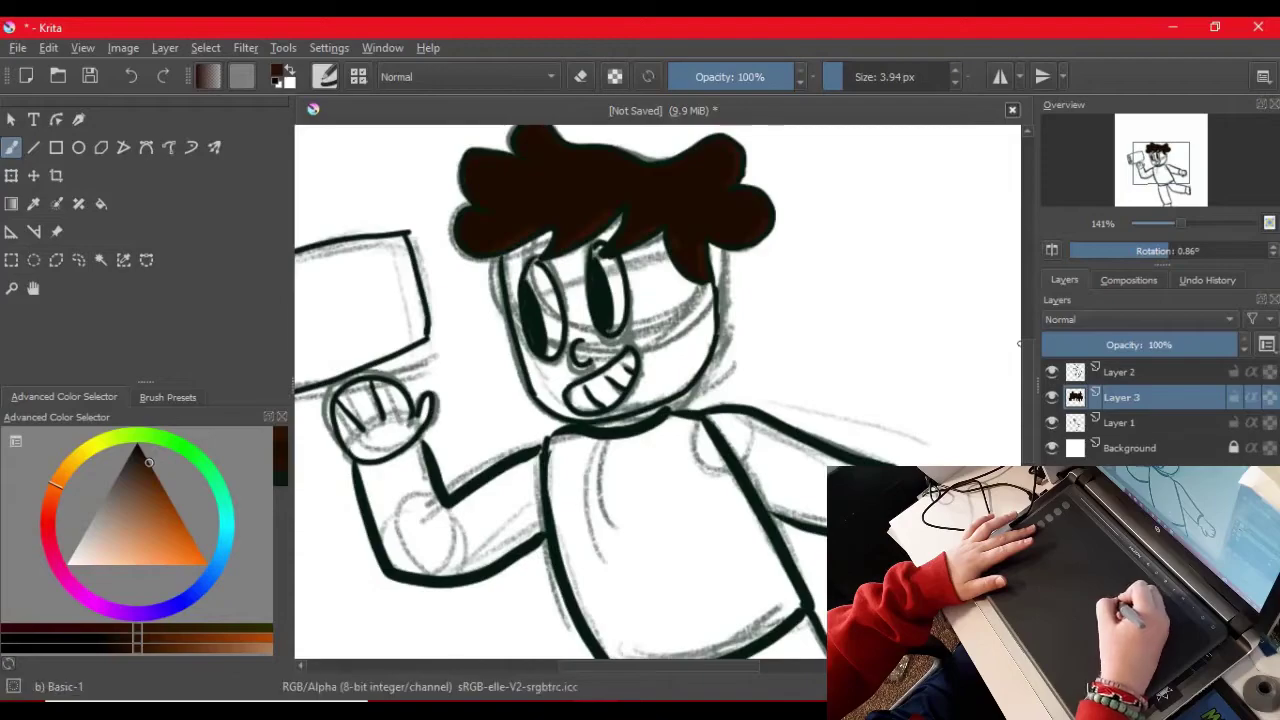
# Step: Pick a light peach skin colour and fill most of the face with a 27.21 px brush
pyautogui.click(128, 535)
pyautogui.moveTo(128, 535); pyautogui.dragTo(138, 565)
pyautogui.click(860, 77)
pyautogui.moveTo(620, 325)
pyautogui.mouseDown()
pyautogui.moveTo(612, 362)
pyautogui.moveTo(555, 357)
pyautogui.moveTo(547, 387)
pyautogui.moveTo(572, 300)
pyautogui.moveTo(535, 300)
pyautogui.moveTo(535, 370)
pyautogui.mouseUp()
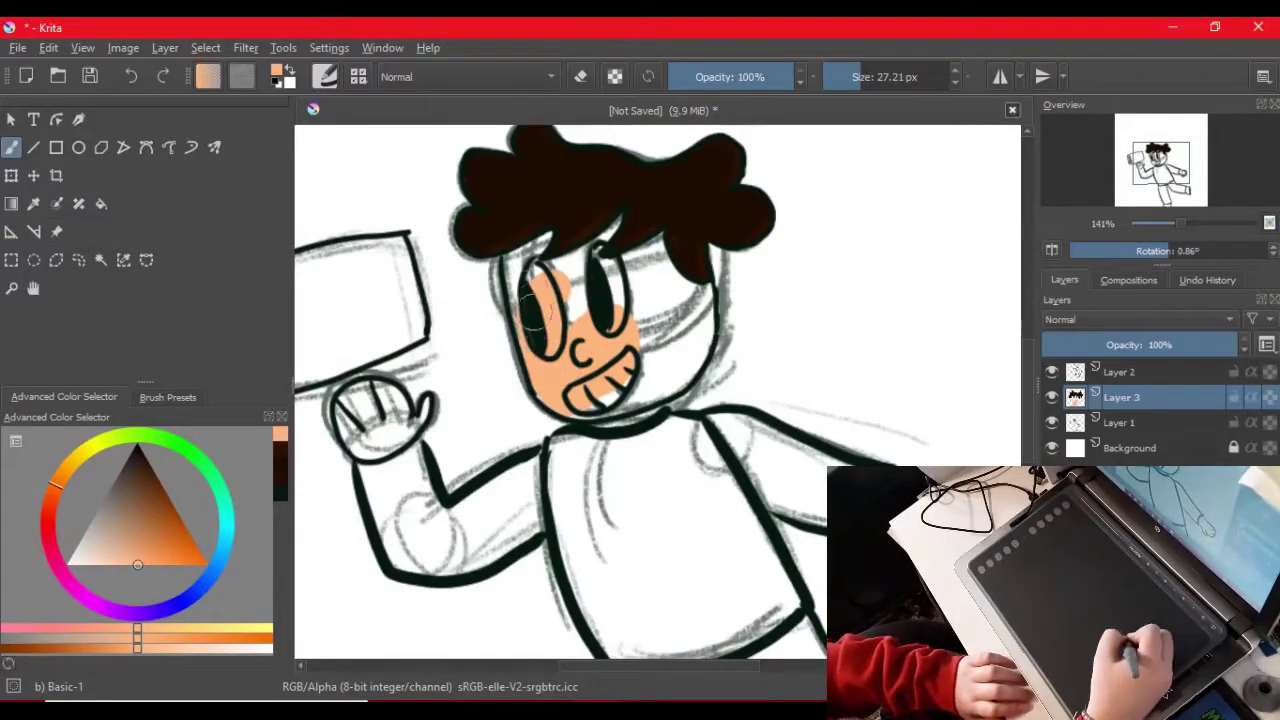
pyautogui.moveTo(522, 270); pyautogui.dragTo(570, 312)
pyautogui.moveTo(577, 398)
pyautogui.mouseDown()
pyautogui.moveTo(606, 387)
pyautogui.moveTo(606, 399)
pyautogui.moveTo(647, 369)
pyautogui.moveTo(689, 317)
pyautogui.moveTo(648, 289)
pyautogui.moveTo(650, 325)
pyautogui.mouseUp()
# Step: Fill the remaining forehead in peach with a 12.67 px brush, and the small gaps under the fringe at 2.09 px
pyautogui.click(861, 77)
pyautogui.click(829, 77)
pyautogui.click(836, 77)
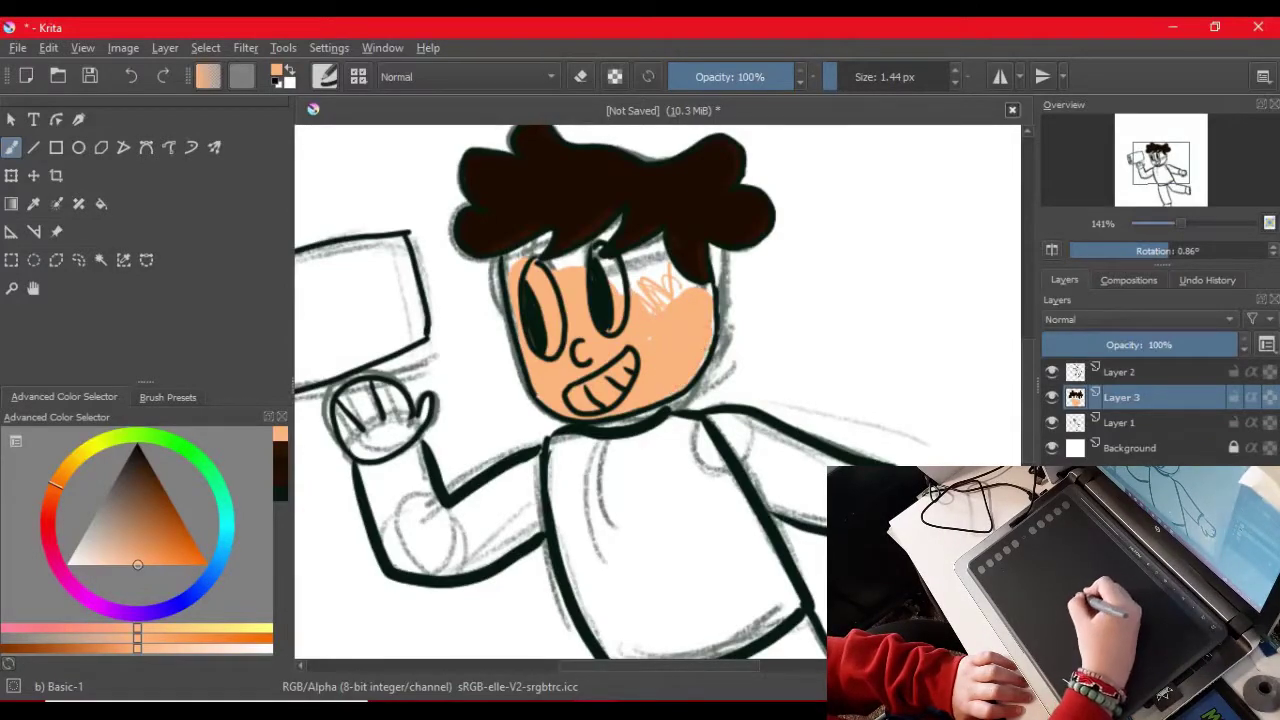
pyautogui.press(']')
pyautogui.moveTo(645, 300); pyautogui.dragTo(655, 255)
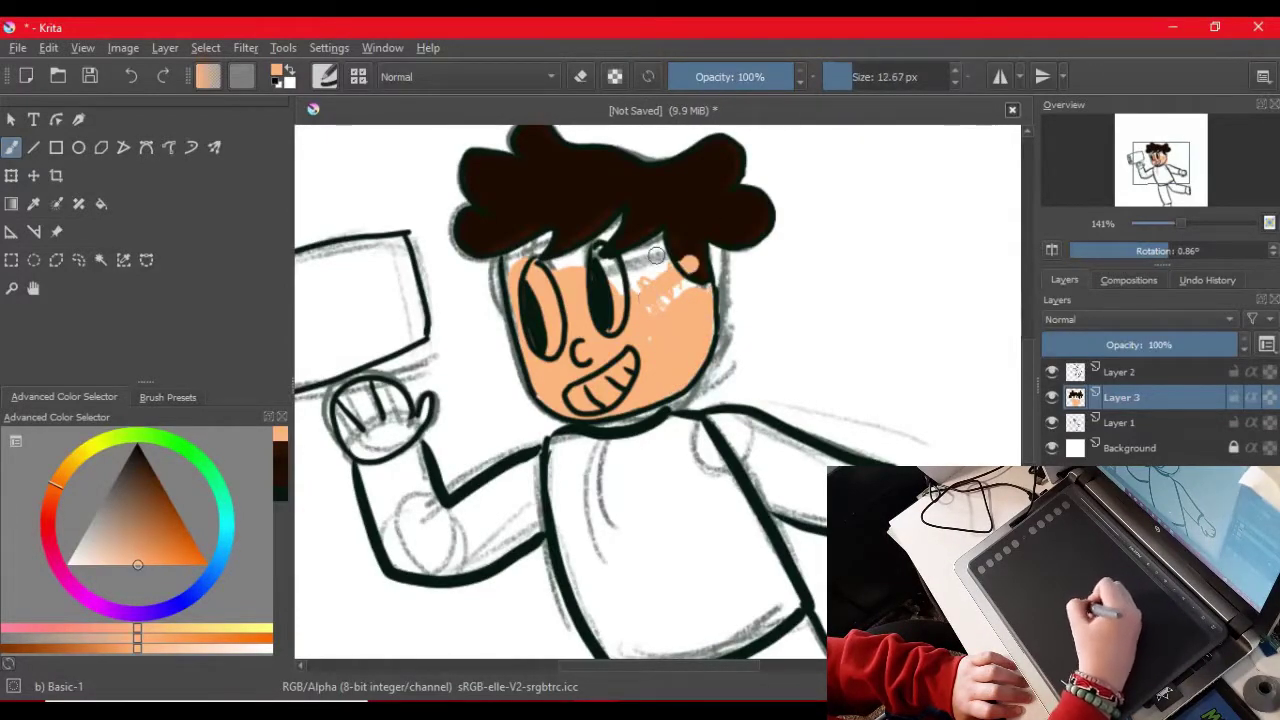
pyautogui.moveTo(575, 268)
pyautogui.mouseDown()
pyautogui.moveTo(625, 290)
pyautogui.moveTo(655, 346)
pyautogui.moveTo(634, 243)
pyautogui.moveTo(651, 297)
pyautogui.moveTo(626, 295)
pyautogui.moveTo(653, 315)
pyautogui.moveTo(646, 257)
pyautogui.moveTo(602, 277)
pyautogui.moveTo(522, 268)
pyautogui.mouseUp()
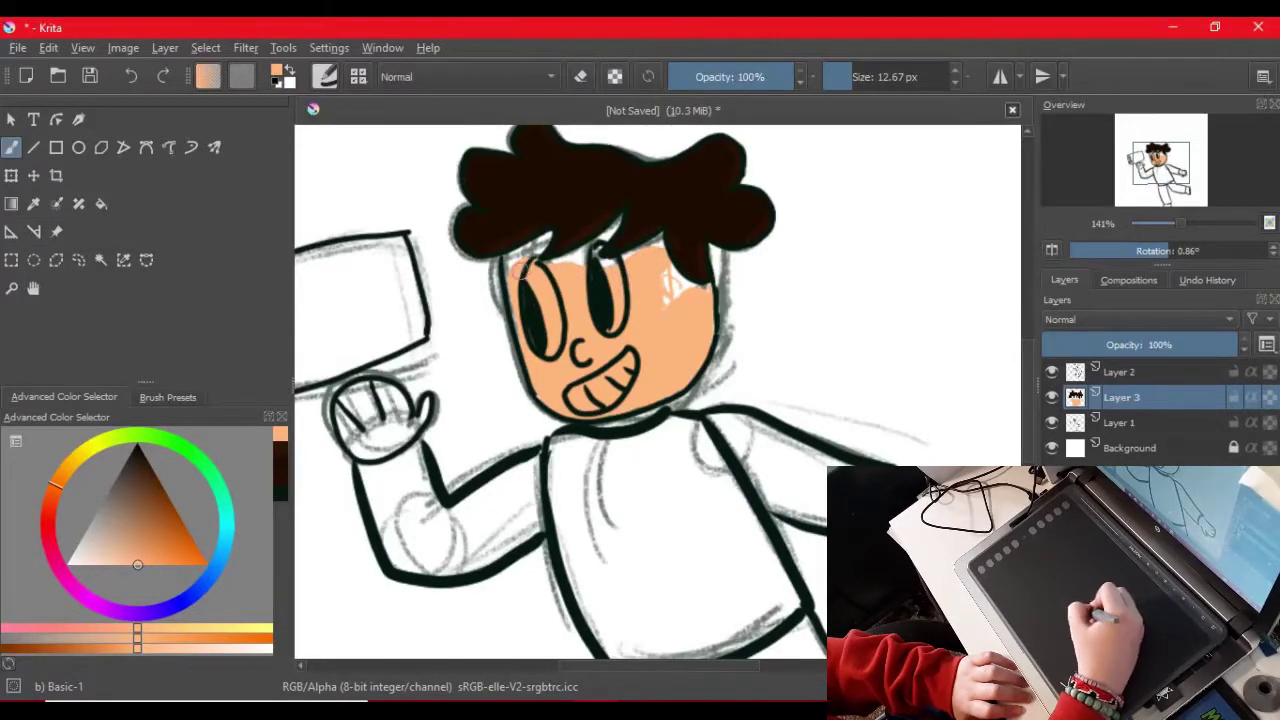
pyautogui.moveTo(672, 306)
pyautogui.mouseDown()
pyautogui.moveTo(686, 288)
pyautogui.moveTo(667, 271)
pyautogui.mouseUp()
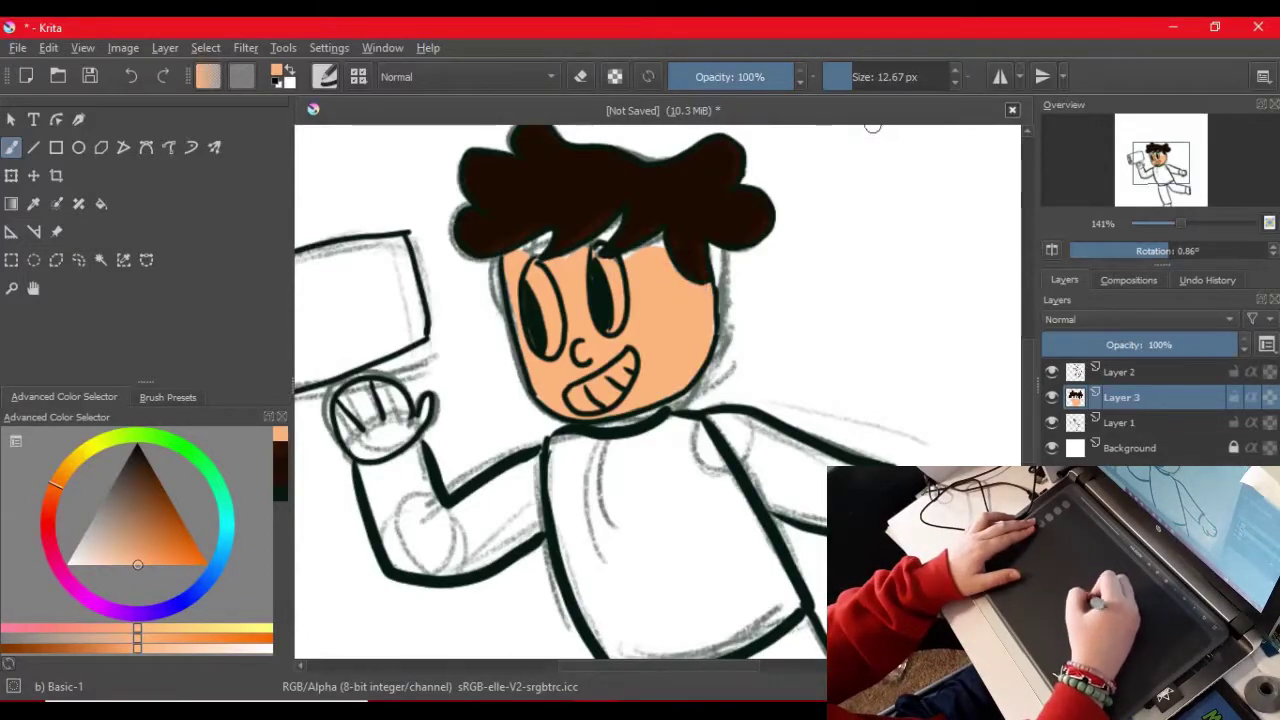
pyautogui.click(839, 77)
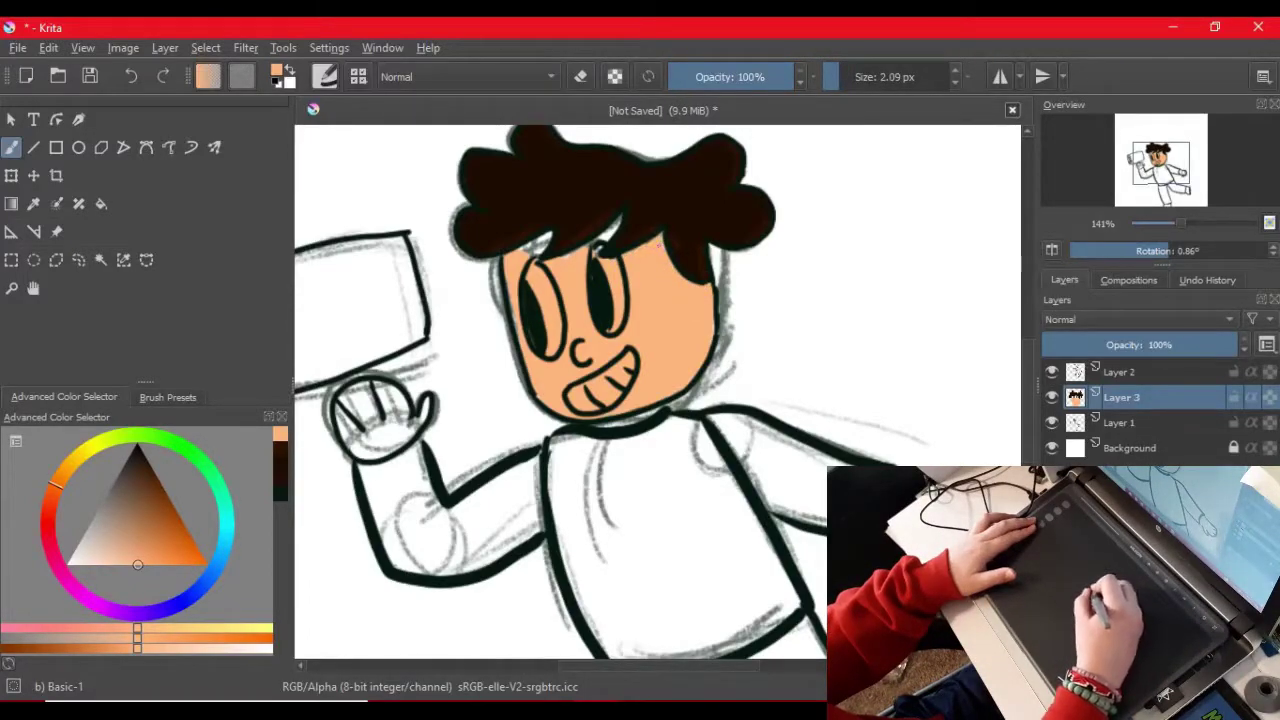
pyautogui.moveTo(604, 240); pyautogui.dragTo(613, 236)
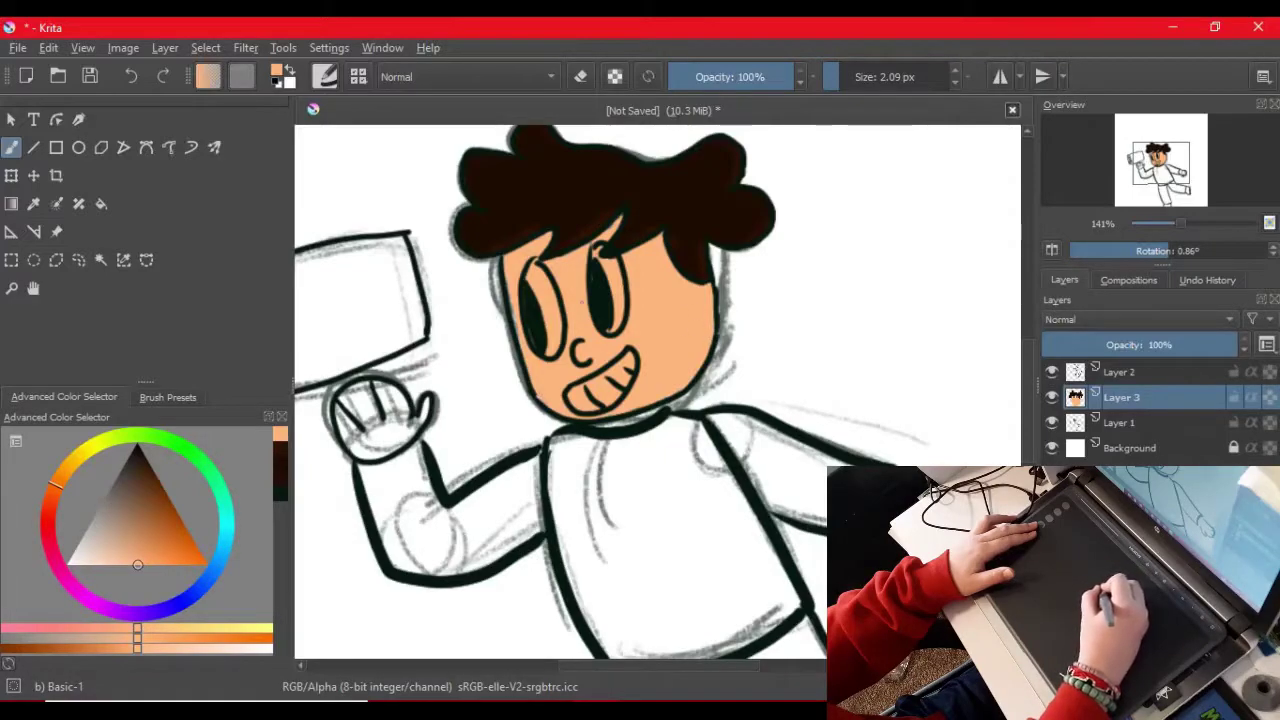
# Step: Paint the teeth off-white with a 7.48 px brush, and refine them in light grey with a finer brush
pyautogui.click(80, 562)
pyautogui.press(']')
pyautogui.press(']')
pyautogui.press(']')
pyautogui.press(']')
pyautogui.press(']')
pyautogui.press(']')
pyautogui.moveTo(590, 388)
pyautogui.mouseDown()
pyautogui.moveTo(629, 357)
pyautogui.moveTo(608, 400)
pyautogui.mouseUp()
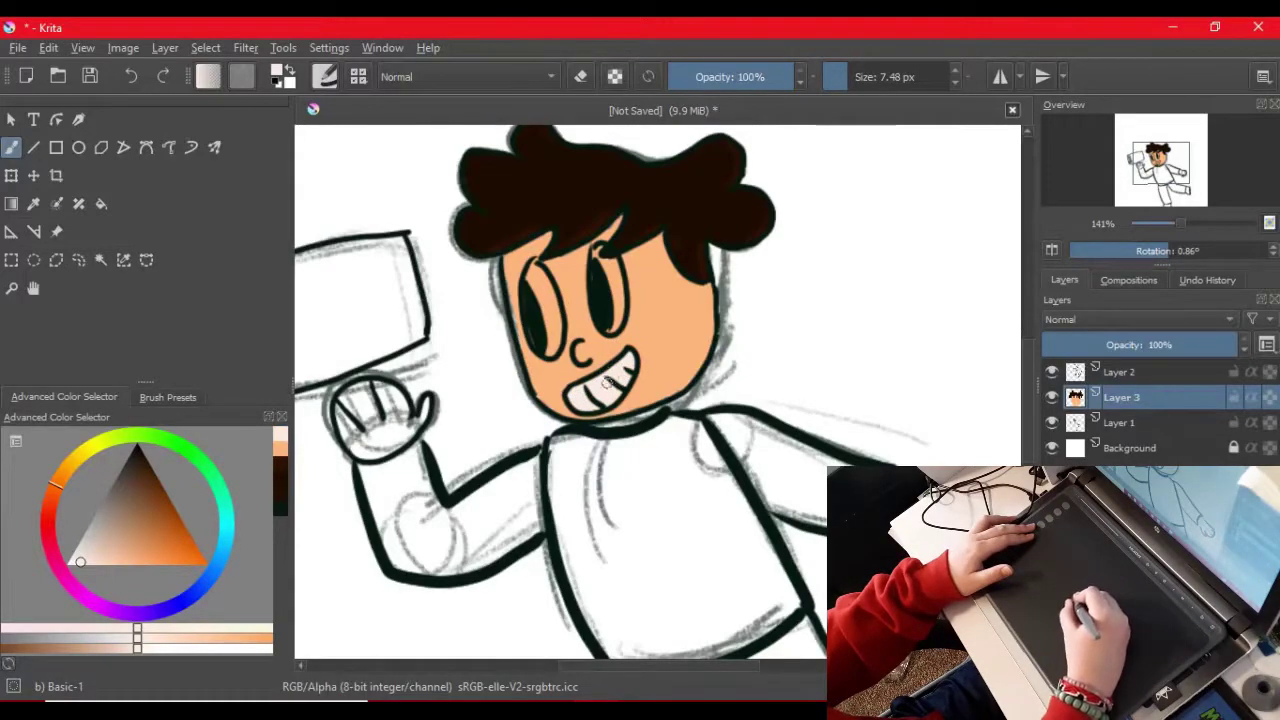
pyautogui.click(840, 77)
pyautogui.moveTo(76, 553); pyautogui.dragTo(79, 541)
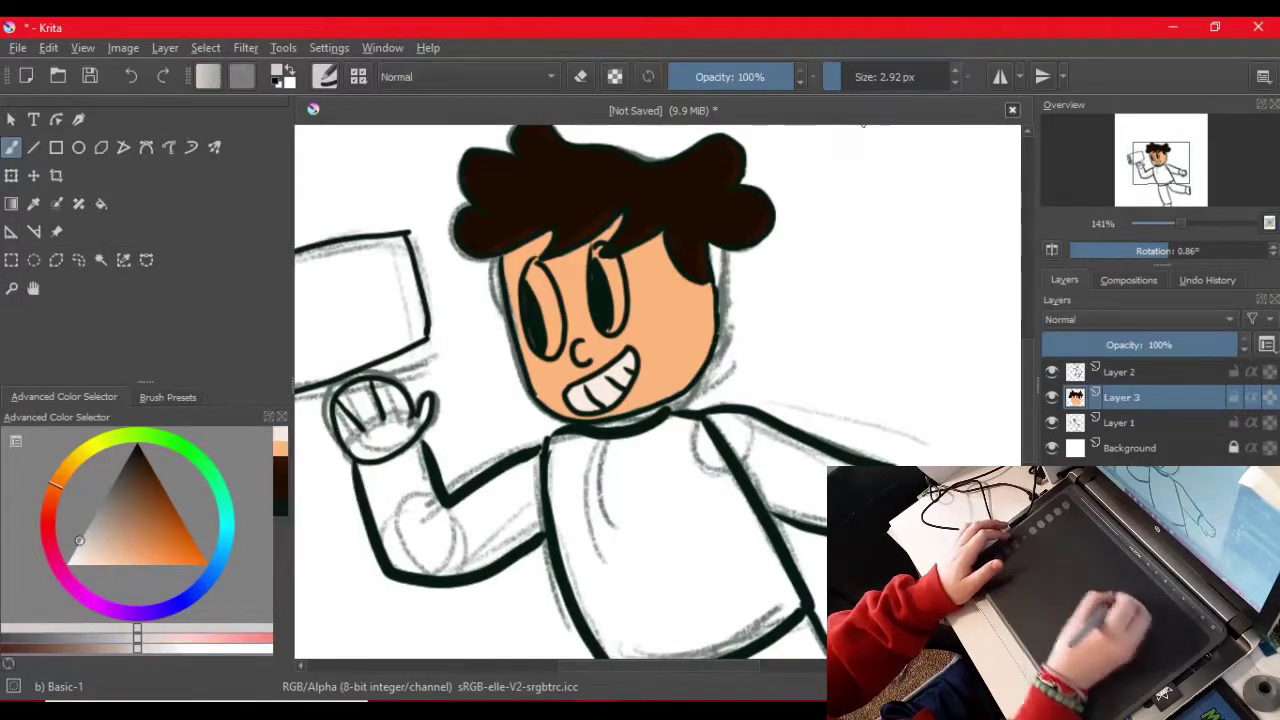
pyautogui.press('[')
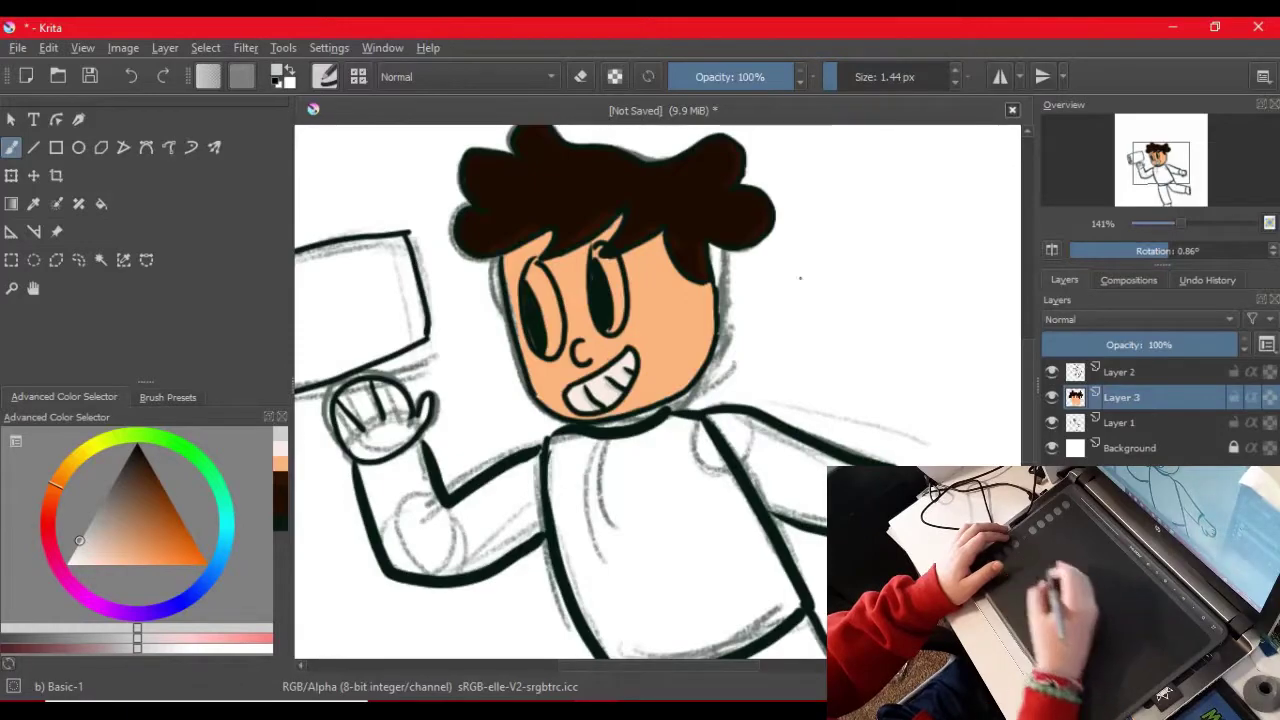
# Step: Fill the whites of both eyes with off-white using a 16.71 px brush, and reduce the brush size for fine touch-ups
pyautogui.press(']')
pyautogui.press(']')
pyautogui.press(']')
pyautogui.keyDown('ctrl'); pyautogui.click(602, 306); pyautogui.keyUp('ctrl')
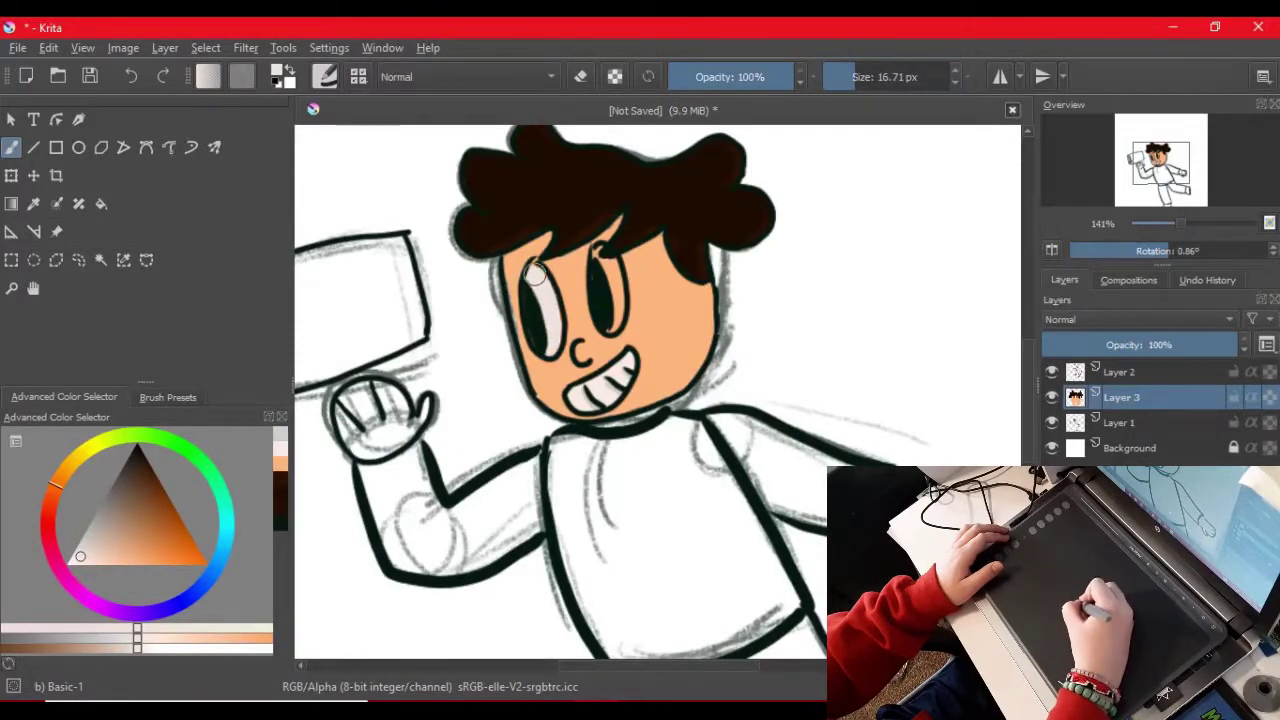
pyautogui.moveTo(614, 298); pyautogui.dragTo(606, 318)
pyautogui.moveTo(842, 77); pyautogui.dragTo(844, 77)
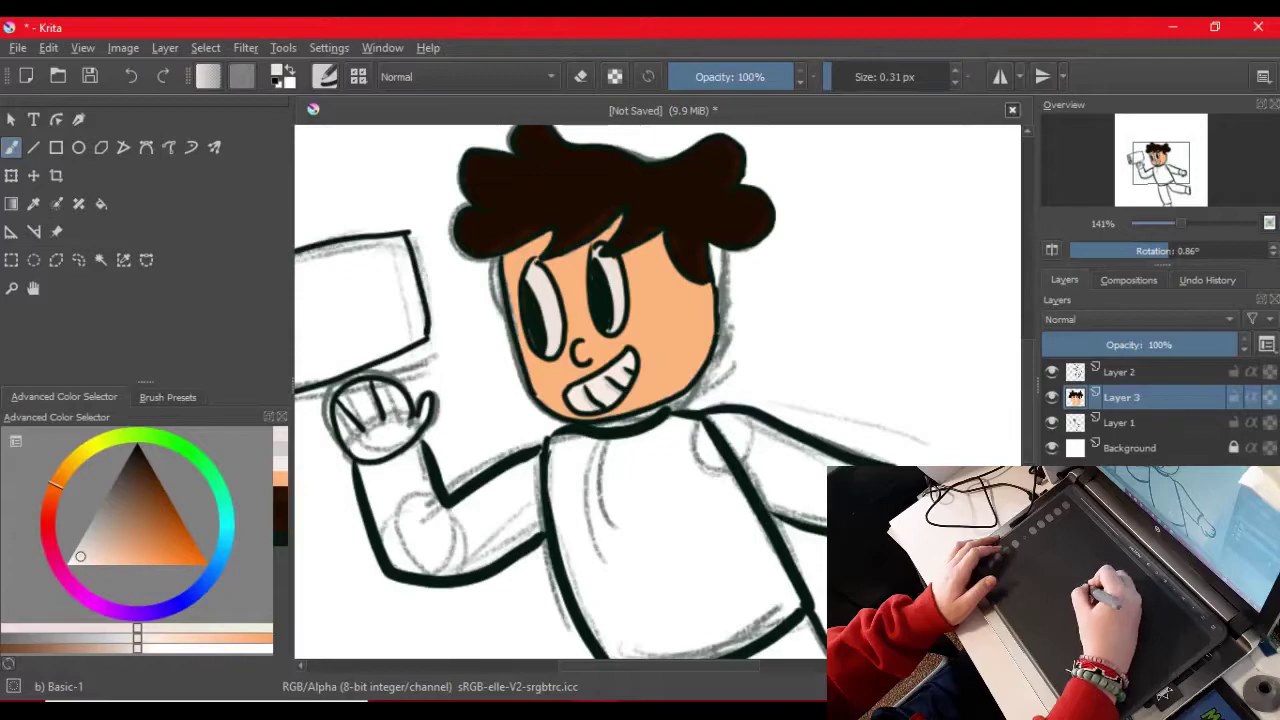
# Step: Sample the peach skin colour from the face and fill the raised hand with it
pyautogui.click(33, 204)
pyautogui.click(580, 310)
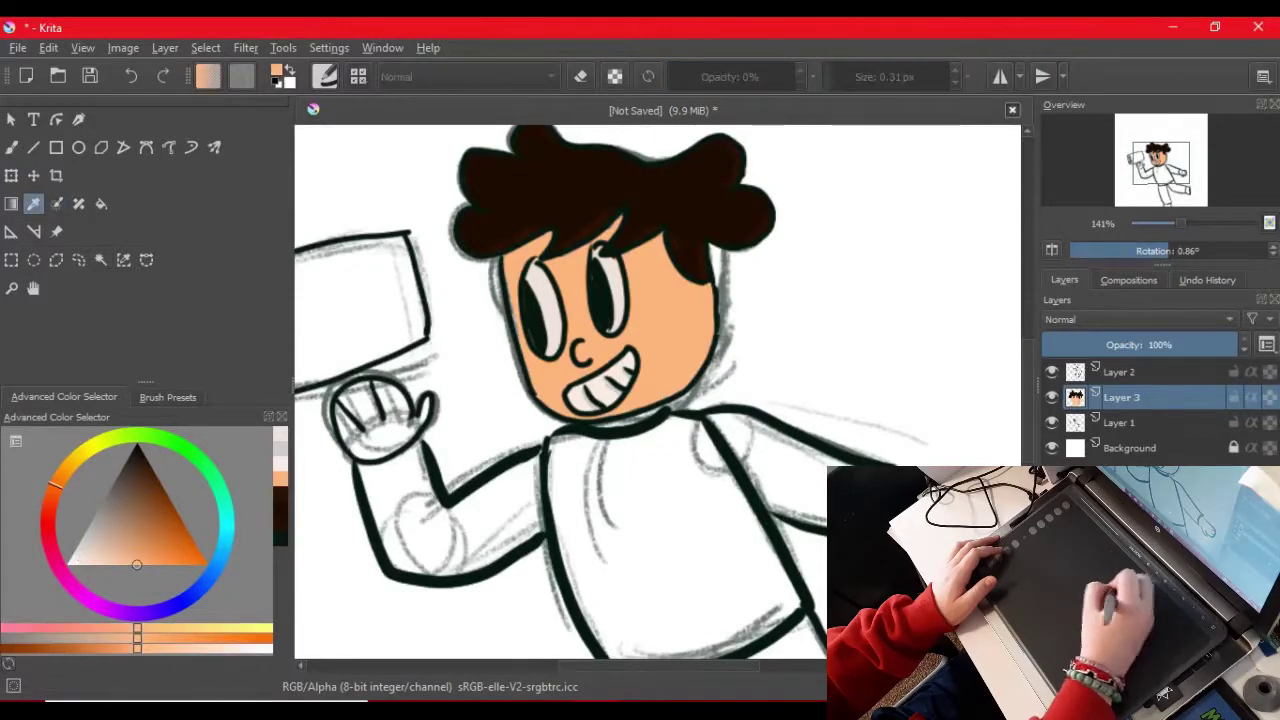
pyautogui.click(11, 148)
pyautogui.press(']')
pyautogui.press(']')
pyautogui.press(']')
pyautogui.moveTo(400, 412)
pyautogui.mouseDown()
pyautogui.moveTo(370, 422)
pyautogui.moveTo(389, 429)
pyautogui.mouseUp()
pyautogui.moveTo(844, 77); pyautogui.dragTo(831, 77)
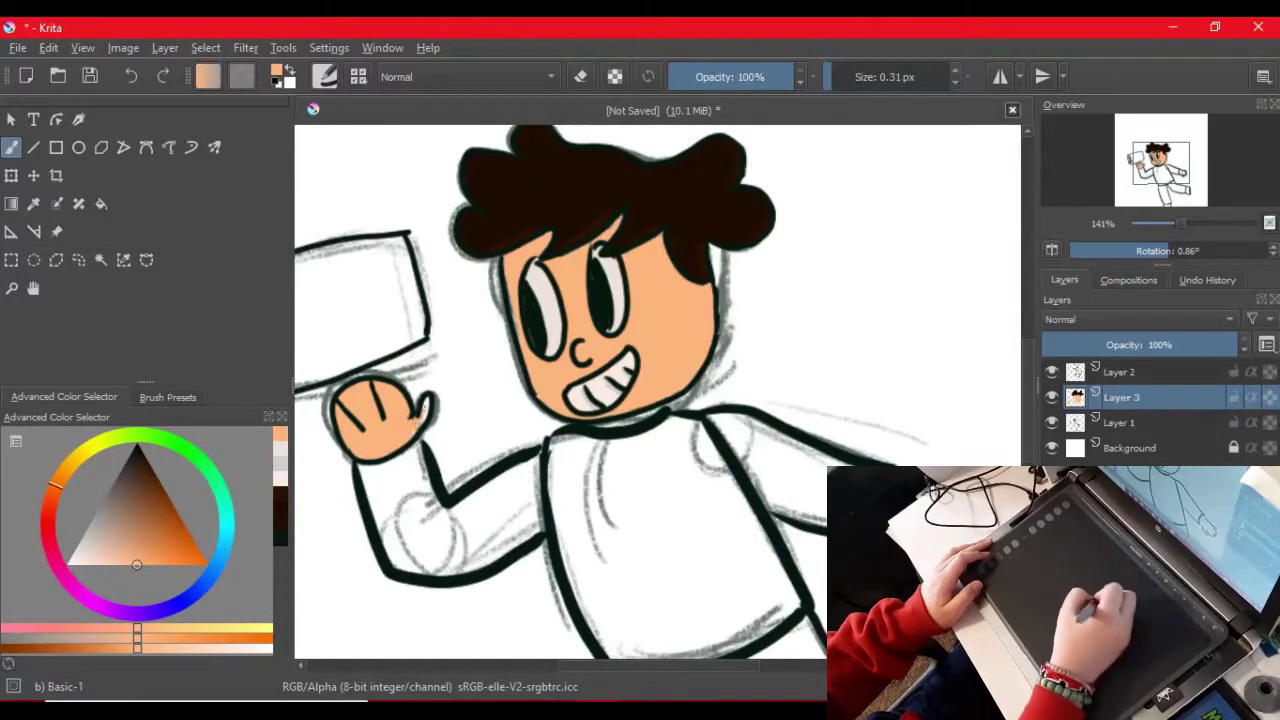
# Step: Fill the outstretched hand in peach, enlarging the brush to 29.30 px and reducing it to 6.65 px
pyautogui.press(']')
pyautogui.press(']')
pyautogui.press(']')
pyautogui.press(']')
pyautogui.press(']')
pyautogui.press(']')
pyautogui.press(']')
pyautogui.press(']')
pyautogui.press(']')
pyautogui.press(']')
pyautogui.press(']')
pyautogui.press(']')
pyautogui.press(']')
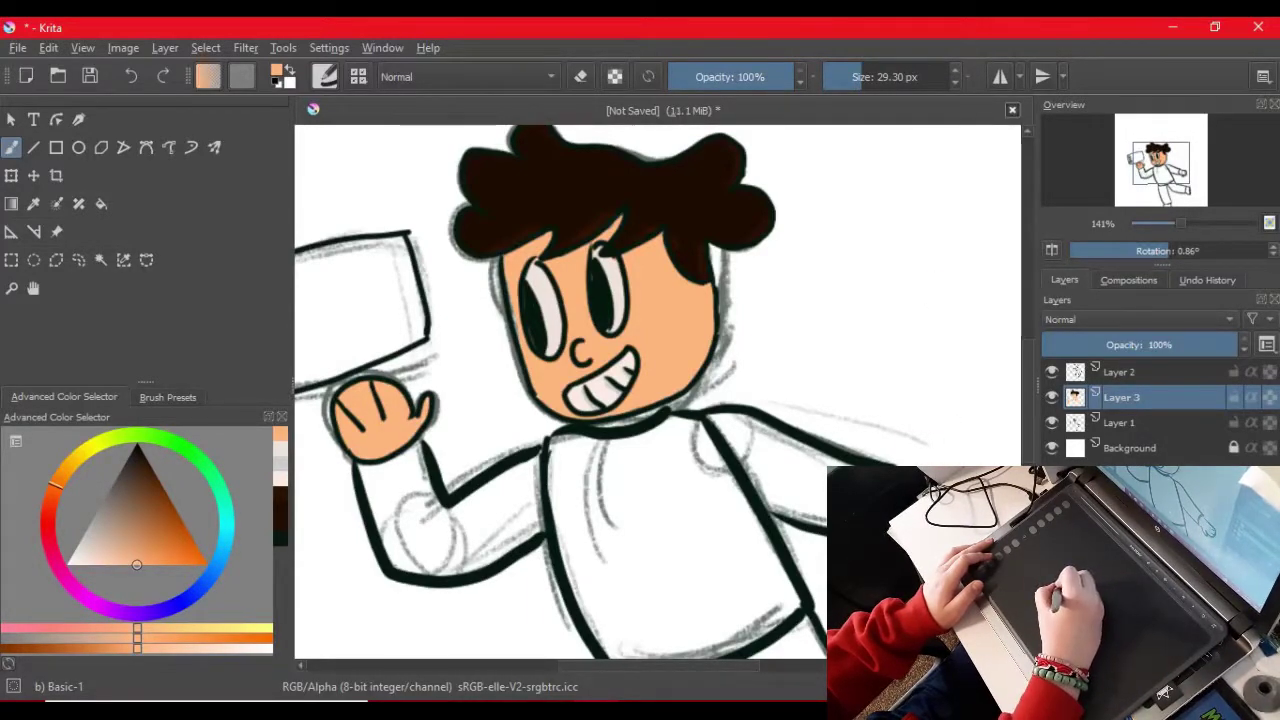
pyautogui.press('[')
pyautogui.press('[')
pyautogui.press('[')
pyautogui.press('[')
pyautogui.moveTo(1027, 365)
pyautogui.mouseDown()
pyautogui.moveTo(1027, 442)
pyautogui.moveTo(1027, 374)
pyautogui.mouseUp()
# Step: Choose a dark red paint colour and set the brush size to 33.80 px
pyautogui.moveTo(51, 503); pyautogui.dragTo(48, 523)
pyautogui.moveTo(169, 527); pyautogui.dragTo(168, 494)
pyautogui.click(168, 397)
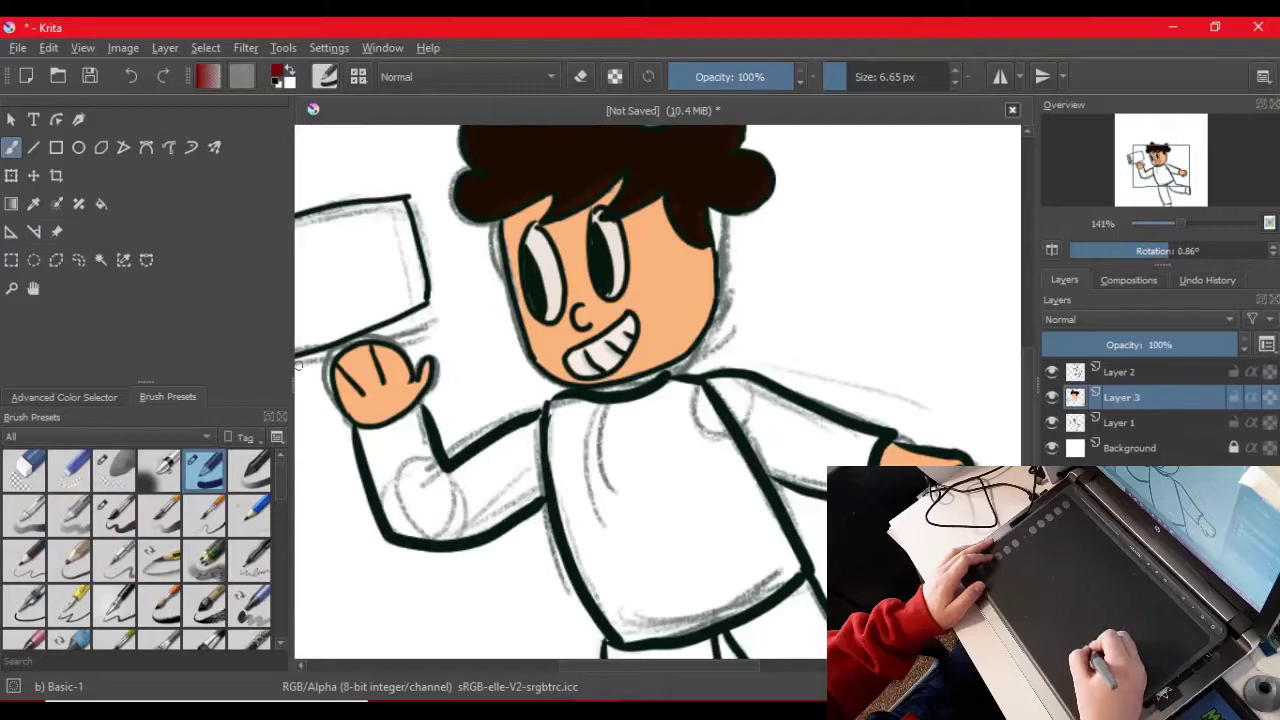
pyautogui.press(']')
pyautogui.press(']')
pyautogui.press(']')
pyautogui.press(']')
# Step: Try painting slanted dark red stripes across the front of the shirt
pyautogui.moveTo(550, 468)
pyautogui.mouseDown()
pyautogui.moveTo(605, 462)
pyautogui.moveTo(569, 480)
pyautogui.moveTo(682, 455)
pyautogui.moveTo(588, 480)
pyautogui.moveTo(672, 465)
pyautogui.moveTo(740, 428)
pyautogui.mouseUp()
pyautogui.hotkey('ctrl', 'z')
pyautogui.hotkey('ctrl', 'z')
pyautogui.hotkey('ctrl', 'z')
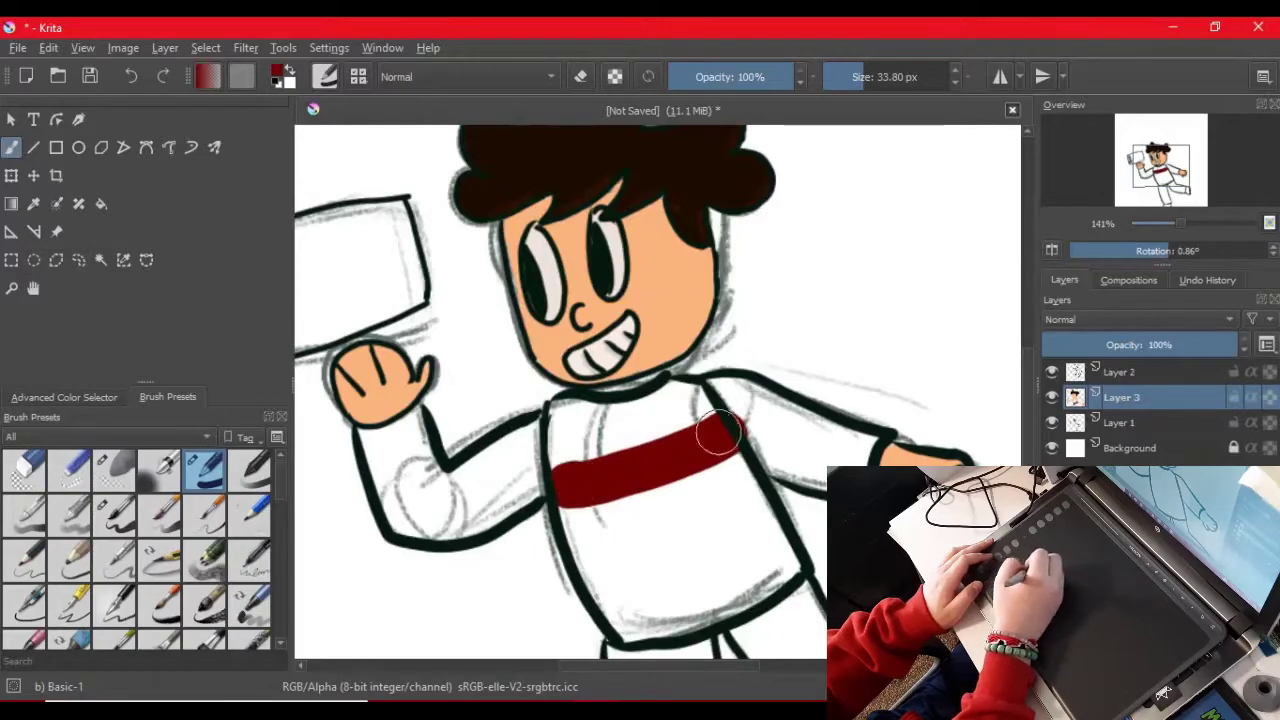
pyautogui.hotkey('ctrl', 'z')
pyautogui.moveTo(565, 485); pyautogui.dragTo(695, 428)
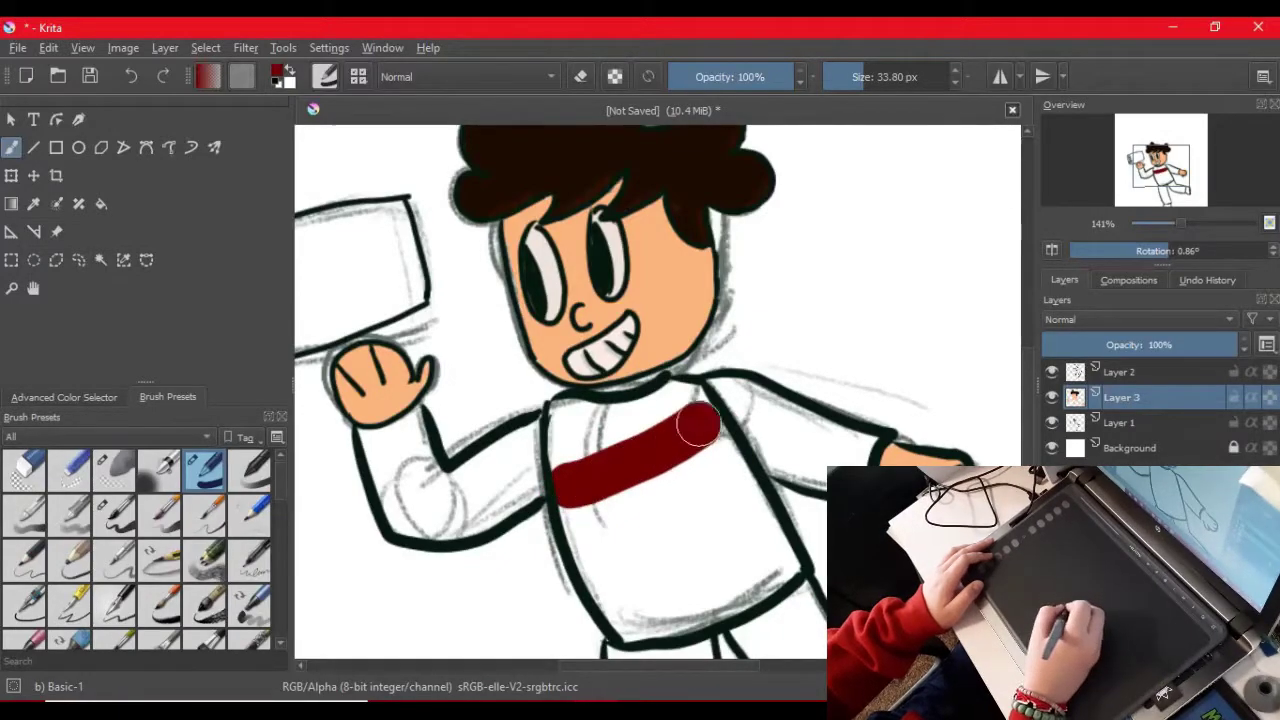
pyautogui.moveTo(584, 557)
pyautogui.mouseDown()
pyautogui.moveTo(709, 497)
pyautogui.moveTo(742, 480)
pyautogui.mouseUp()
pyautogui.moveTo(618, 610); pyautogui.dragTo(674, 588)
# Step: Undo the shirt stripes and fill the whole torso in solid dark red with the 33.80 px brush
pyautogui.hotkey('ctrl', 'z')
pyautogui.hotkey('ctrl', 'z')
pyautogui.hotkey('ctrl', 'z')
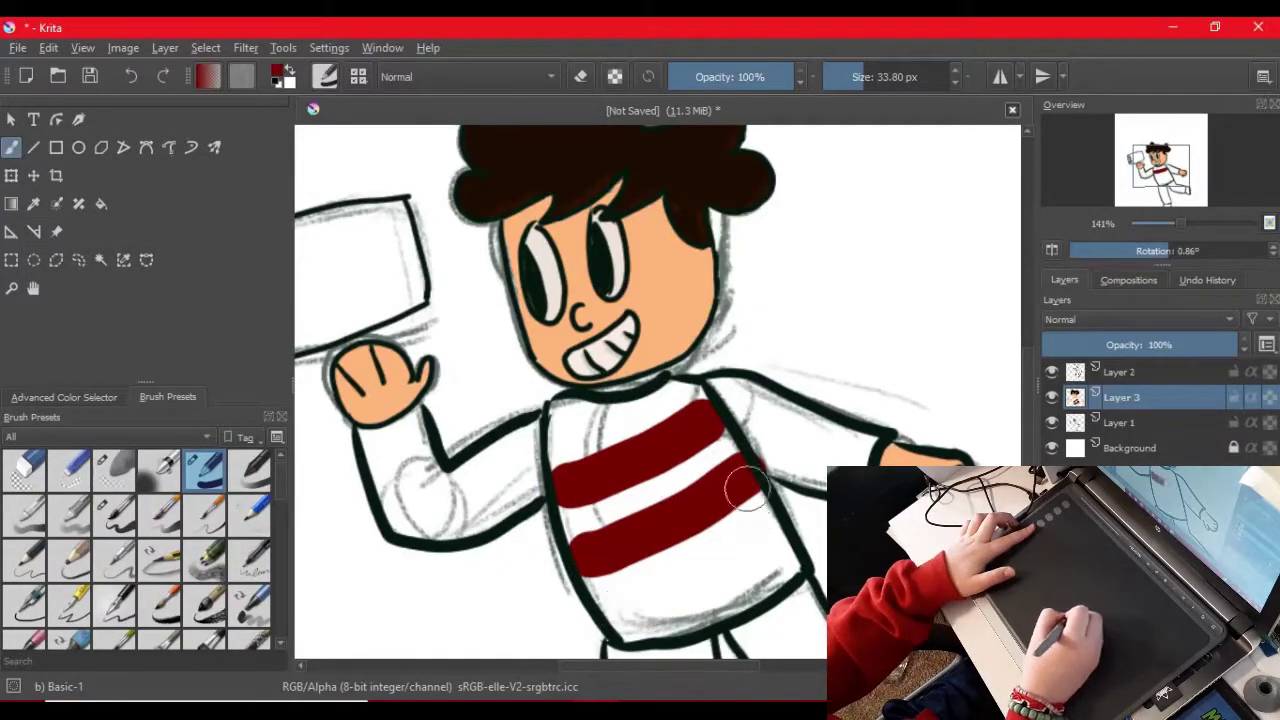
pyautogui.moveTo(580, 410)
pyautogui.mouseDown()
pyautogui.moveTo(586, 514)
pyautogui.moveTo(614, 591)
pyautogui.moveTo(603, 477)
pyautogui.moveTo(628, 425)
pyautogui.moveTo(629, 603)
pyautogui.moveTo(778, 568)
pyautogui.moveTo(657, 530)
pyautogui.moveTo(720, 457)
pyautogui.moveTo(697, 405)
pyautogui.mouseUp()
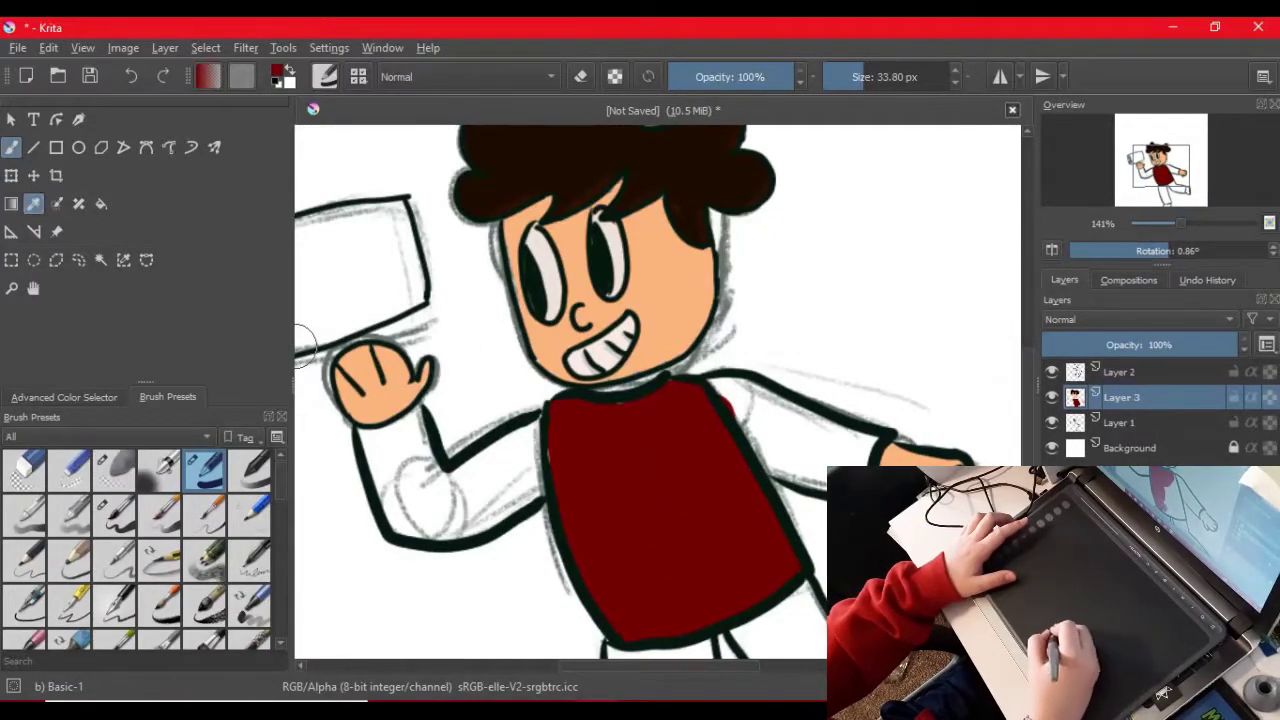
# Step: Sample the peach skin colour and fill the small gap below the chin with a 2.92 px brush
pyautogui.click(33, 204)
pyautogui.click(376, 394)
pyautogui.press('b')
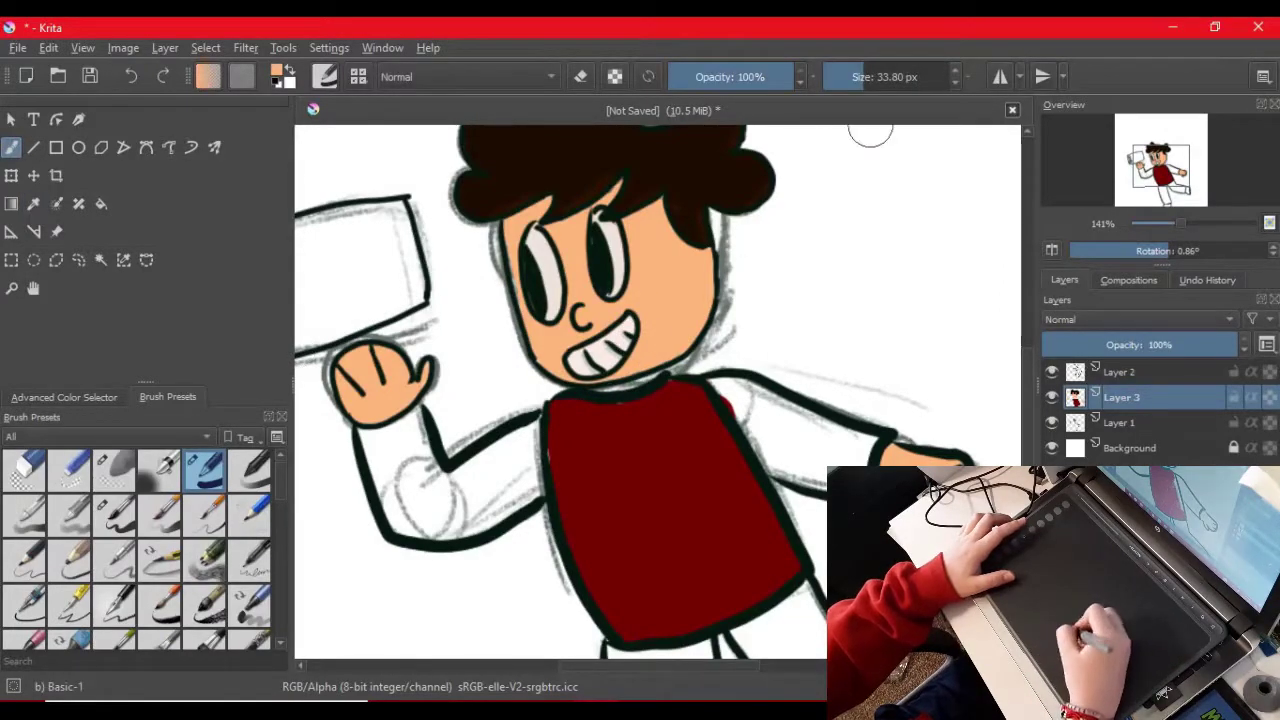
pyautogui.click(841, 77)
pyautogui.moveTo(597, 388); pyautogui.dragTo(610, 388)
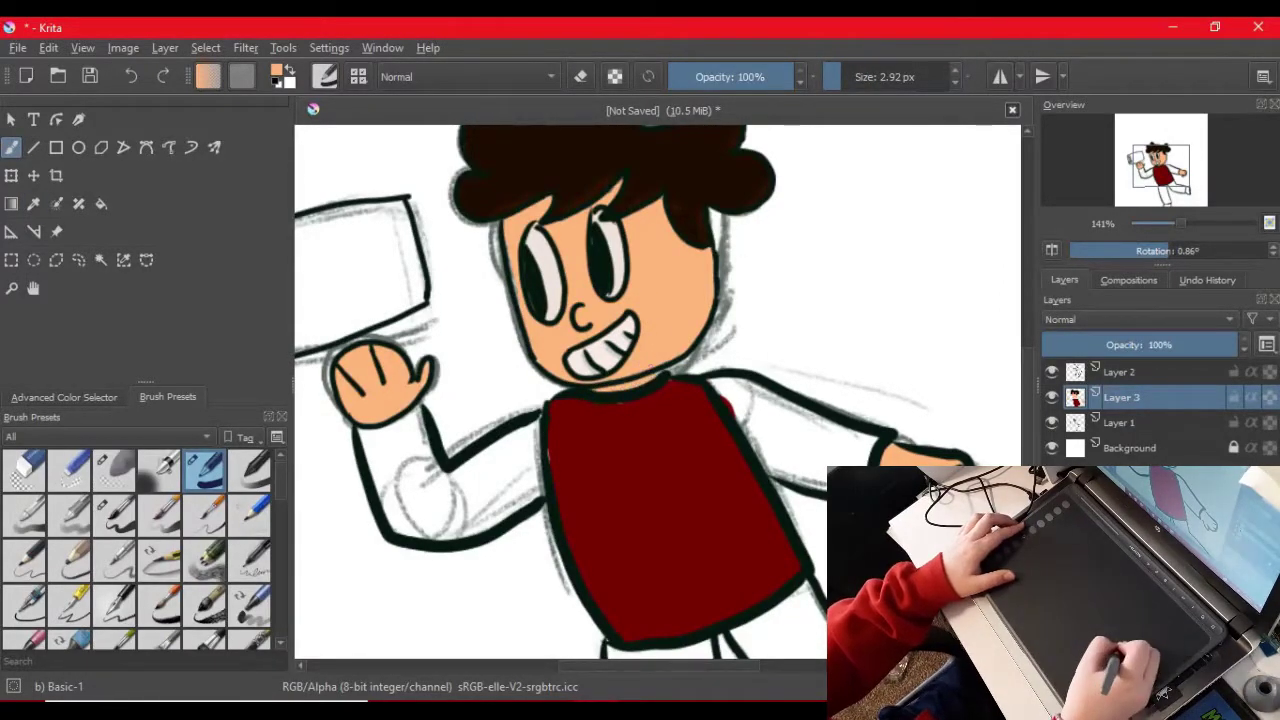
# Step: Choose a light grey and fill both sleeves with an 18.23 px brush
pyautogui.click(64, 397)
pyautogui.moveTo(104, 533); pyautogui.dragTo(79, 545)
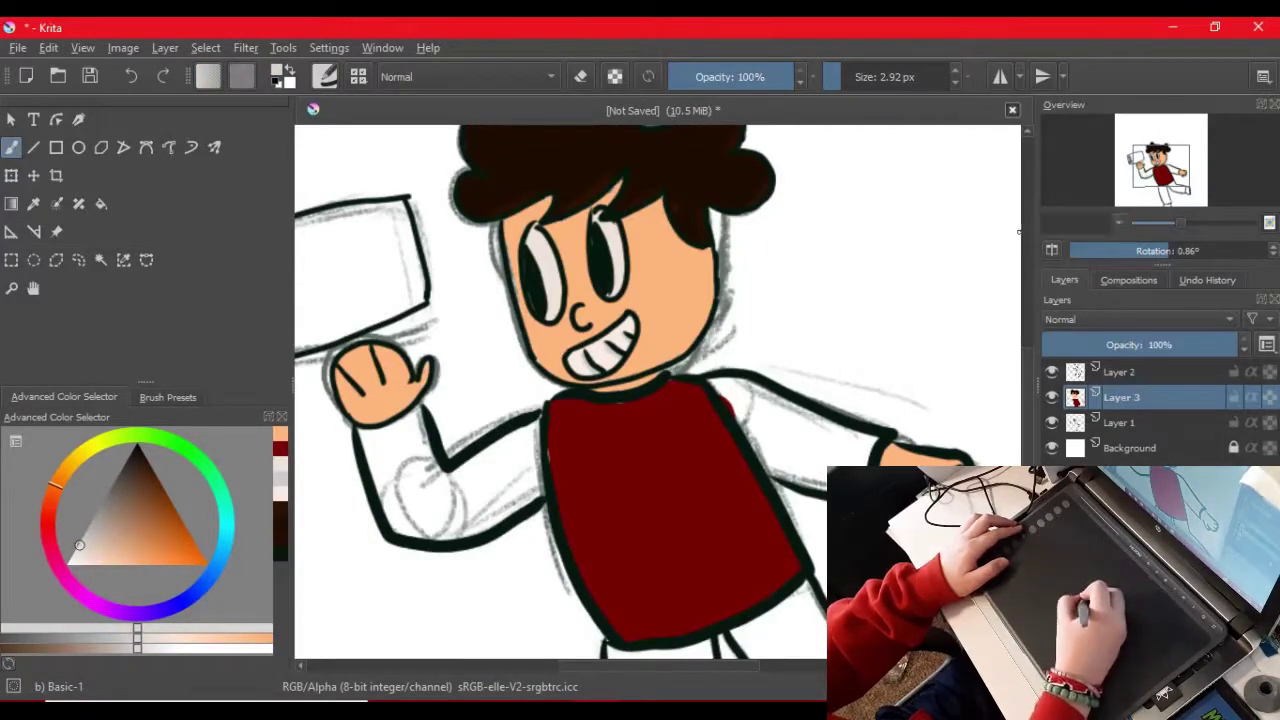
pyautogui.click(168, 397)
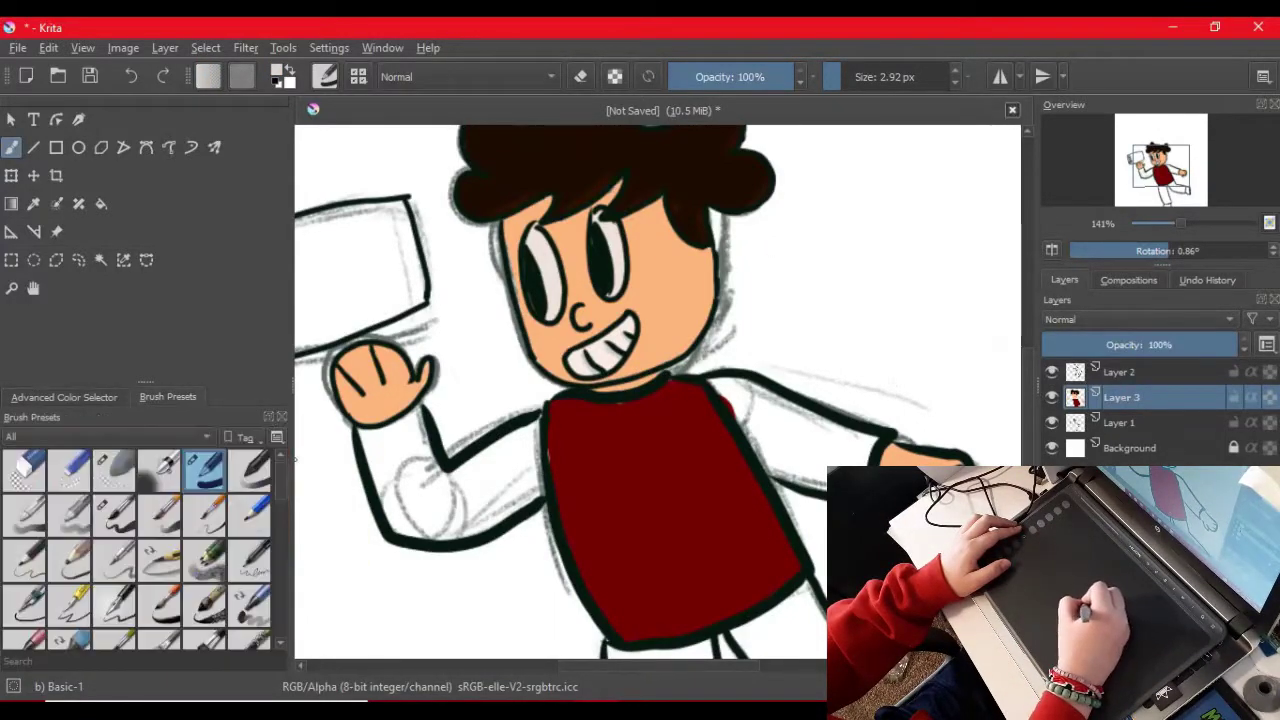
pyautogui.click(856, 77)
pyautogui.moveTo(402, 465)
pyautogui.mouseDown()
pyautogui.moveTo(405, 518)
pyautogui.moveTo(373, 447)
pyautogui.moveTo(406, 425)
pyautogui.moveTo(431, 527)
pyautogui.moveTo(461, 513)
pyautogui.moveTo(475, 464)
pyautogui.moveTo(525, 430)
pyautogui.mouseUp()
pyautogui.moveTo(491, 506); pyautogui.dragTo(509, 480)
pyautogui.moveTo(765, 405)
pyautogui.mouseDown()
pyautogui.moveTo(773, 444)
pyautogui.moveTo(722, 385)
pyautogui.moveTo(791, 418)
pyautogui.moveTo(766, 451)
pyautogui.moveTo(797, 469)
pyautogui.moveTo(839, 440)
pyautogui.mouseUp()
# Step: Try a band across the upper chest in light grey and in white
pyautogui.moveTo(1027, 358); pyautogui.dragTo(1027, 376)
pyautogui.moveTo(551, 390); pyautogui.dragTo(704, 338)
pyautogui.hotkey('ctrl', 'z')
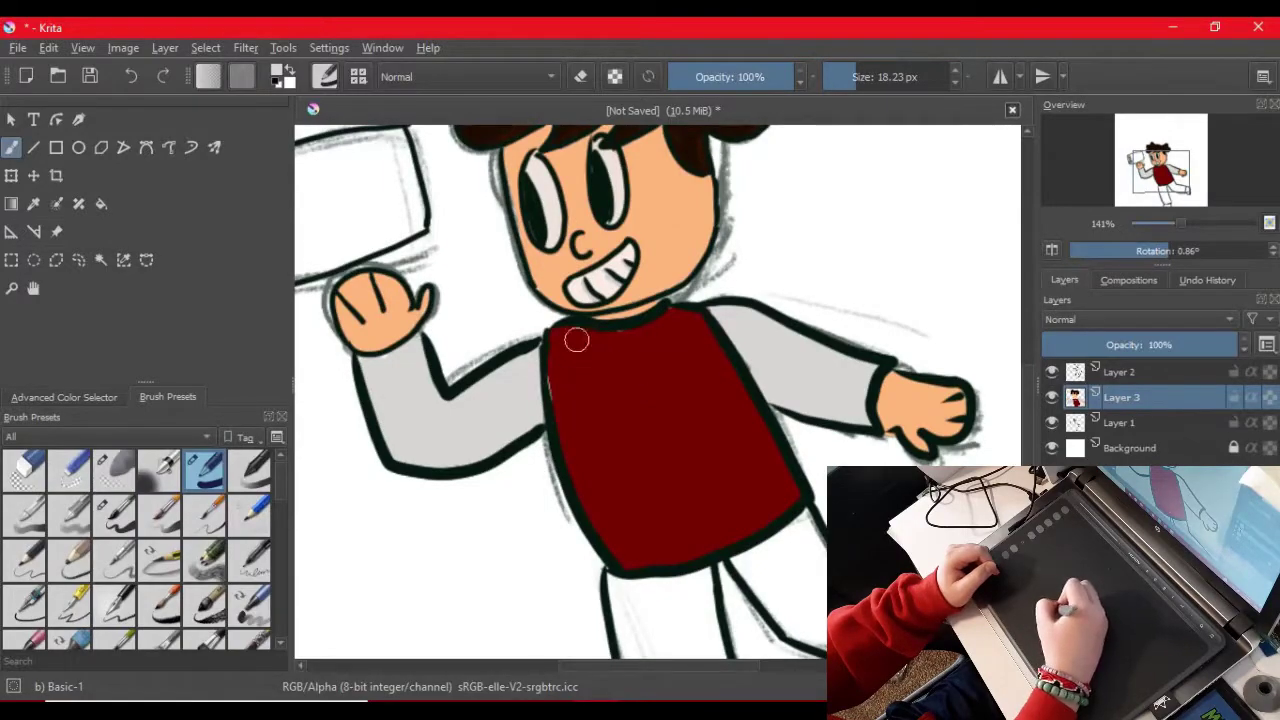
pyautogui.click(64, 397)
pyautogui.click(67, 564)
pyautogui.moveTo(552, 379); pyautogui.dragTo(698, 340)
pyautogui.hotkey('ctrl', 'z')
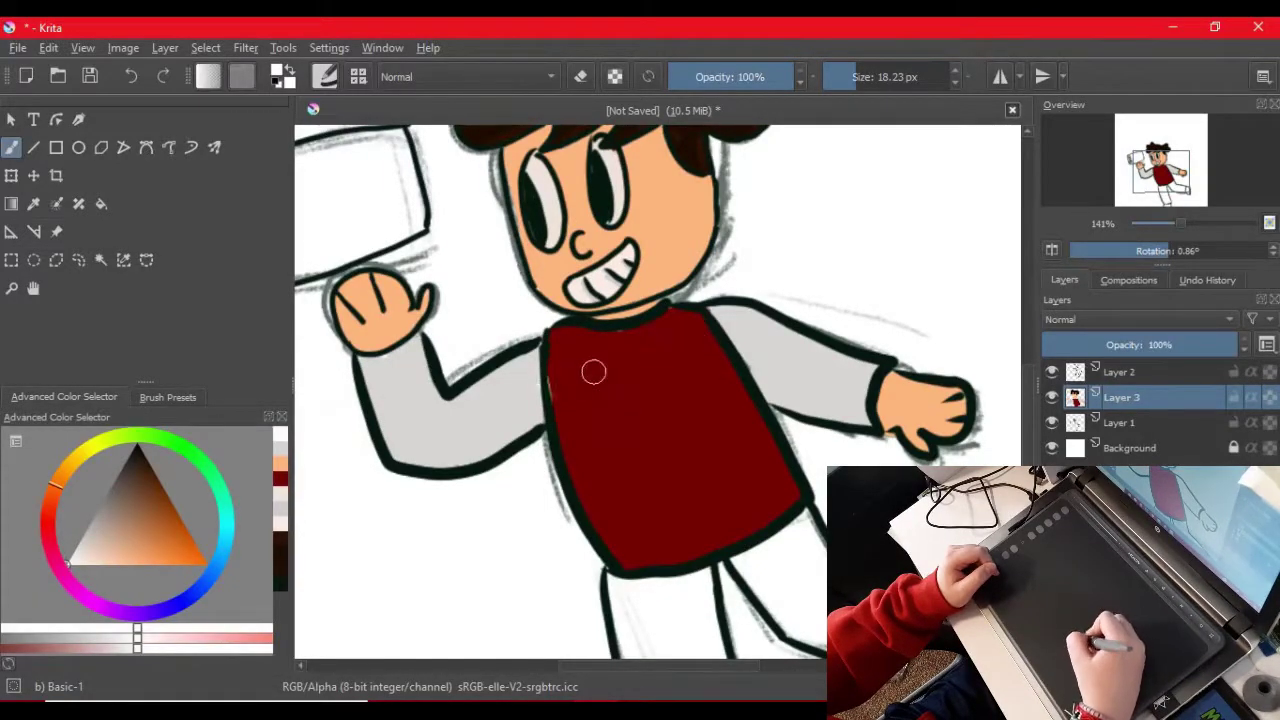
# Step: Choose a darker red based on the shirt colour and shade the shirt's hem and outer side at 18.23 px
pyautogui.keyDown('ctrl'); pyautogui.click(573, 364); pyautogui.keyUp('ctrl')
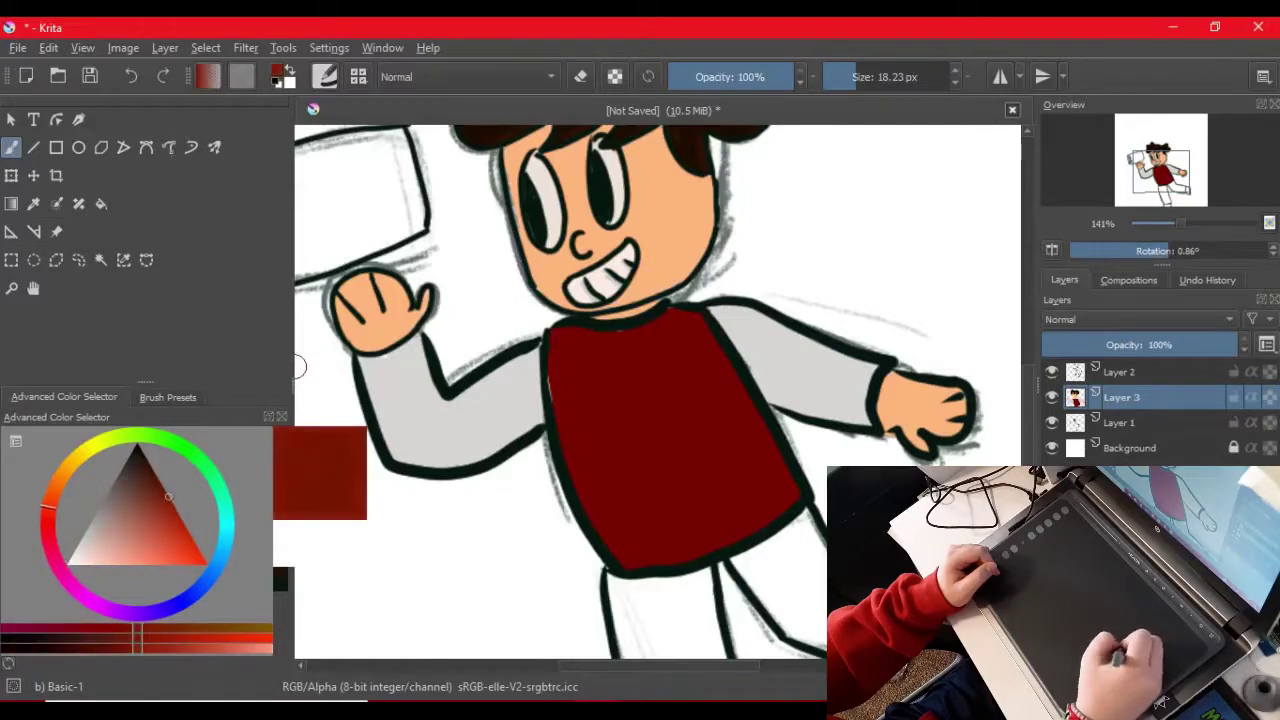
pyautogui.moveTo(676, 359); pyautogui.dragTo(703, 346)
pyautogui.hotkey('ctrl', 'z')
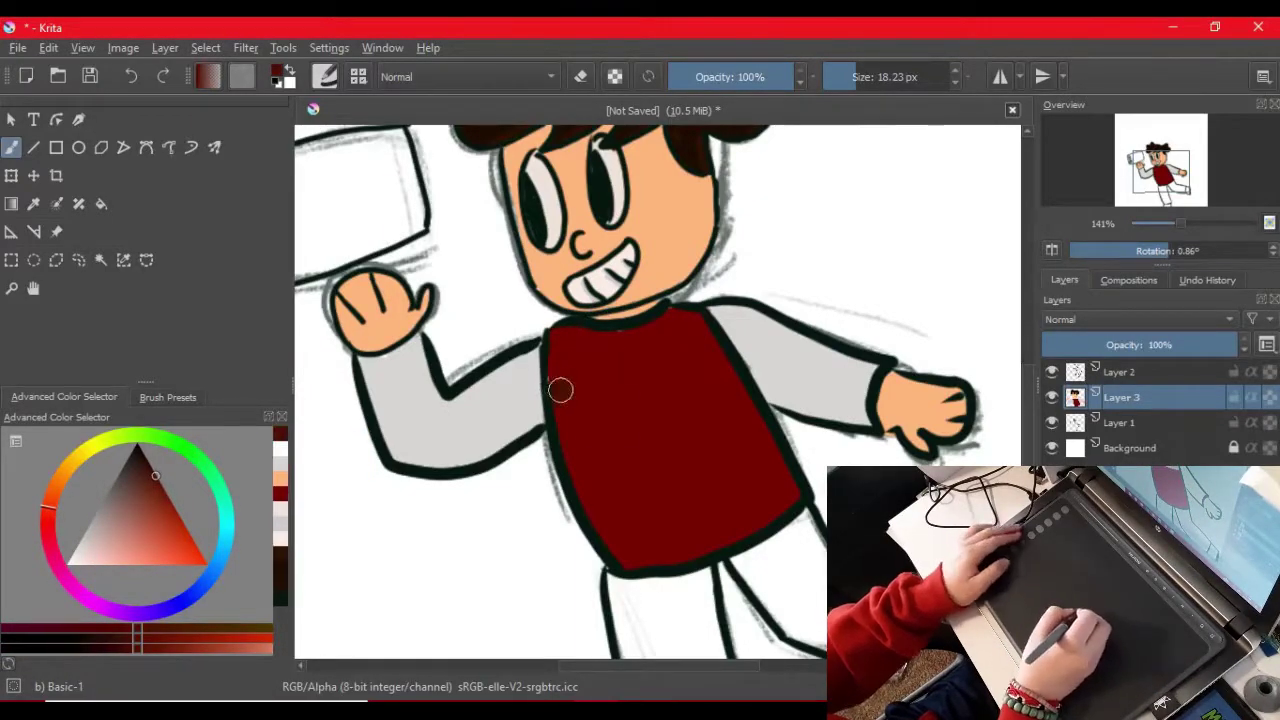
pyautogui.moveTo(557, 389); pyautogui.dragTo(703, 346)
pyautogui.hotkey('ctrl', 'z')
pyautogui.moveTo(625, 559)
pyautogui.mouseDown()
pyautogui.moveTo(716, 543)
pyautogui.moveTo(787, 499)
pyautogui.mouseUp()
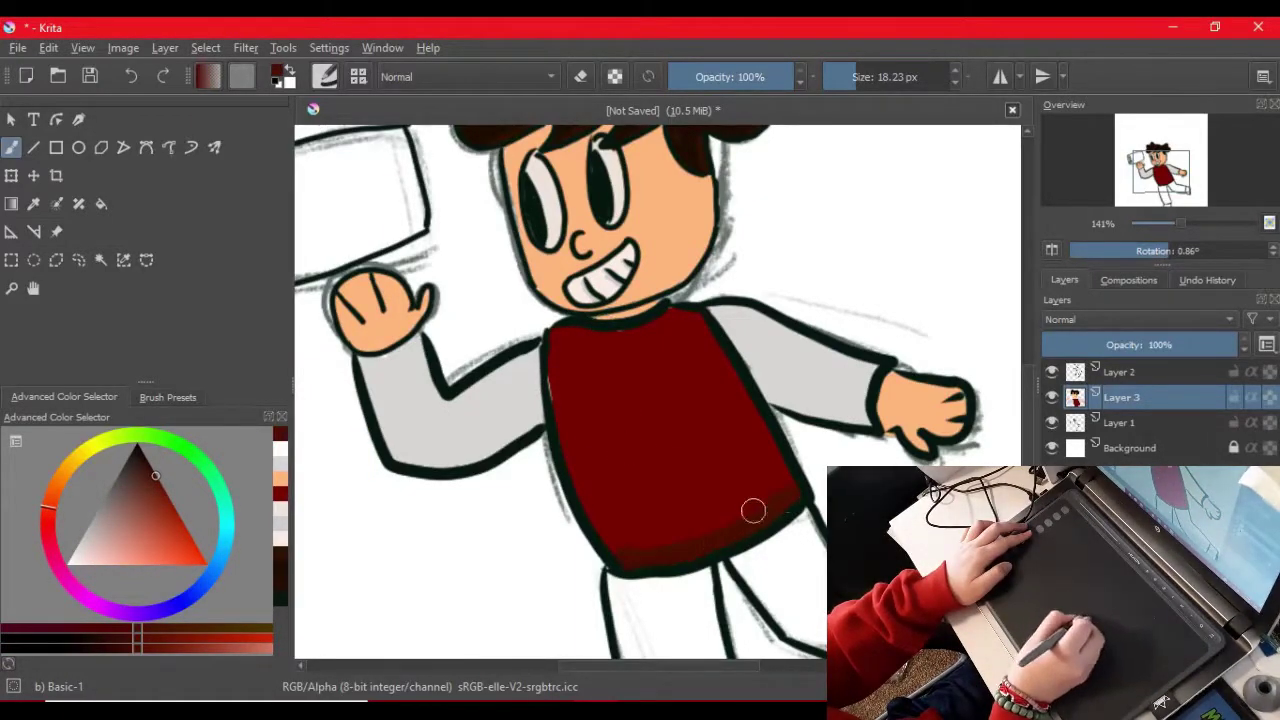
pyautogui.moveTo(710, 546); pyautogui.dragTo(802, 492)
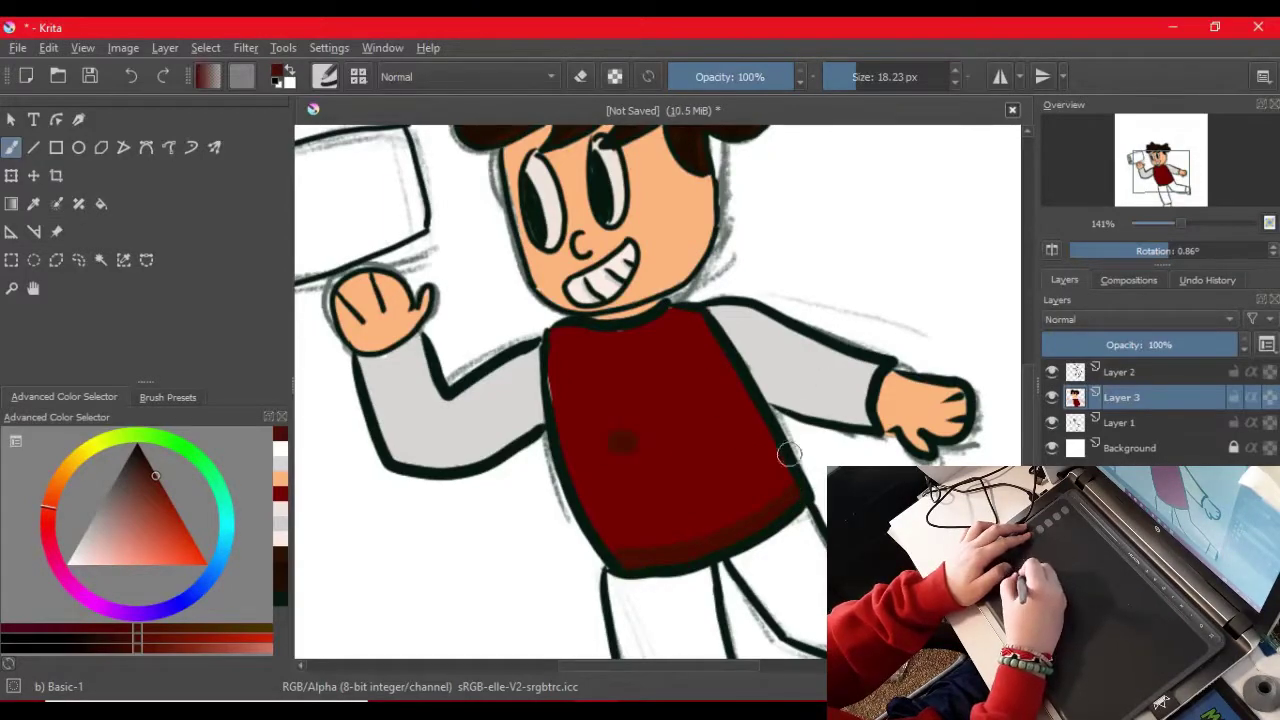
pyautogui.hotkey('ctrl', 'z')
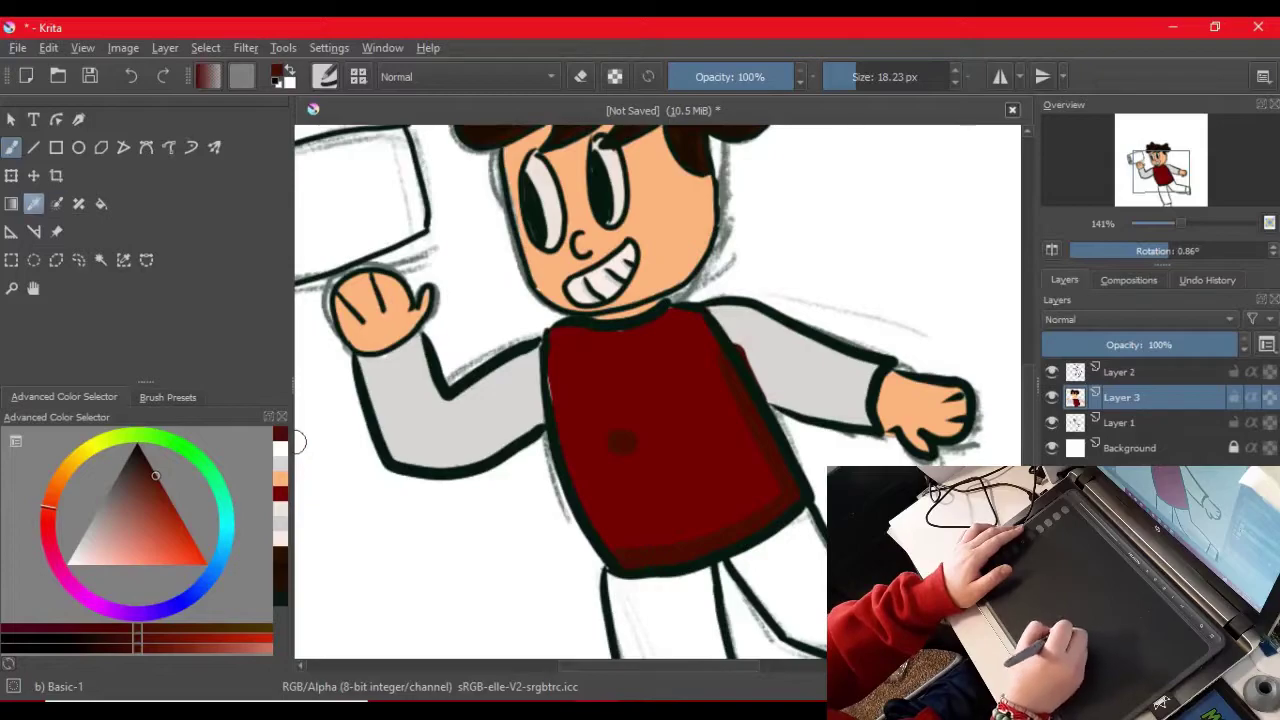
# Step: Sample the sleeve grey, darken it, and paint shaded cuffs beside both hands
pyautogui.click(34, 204)
pyautogui.click(420, 425)
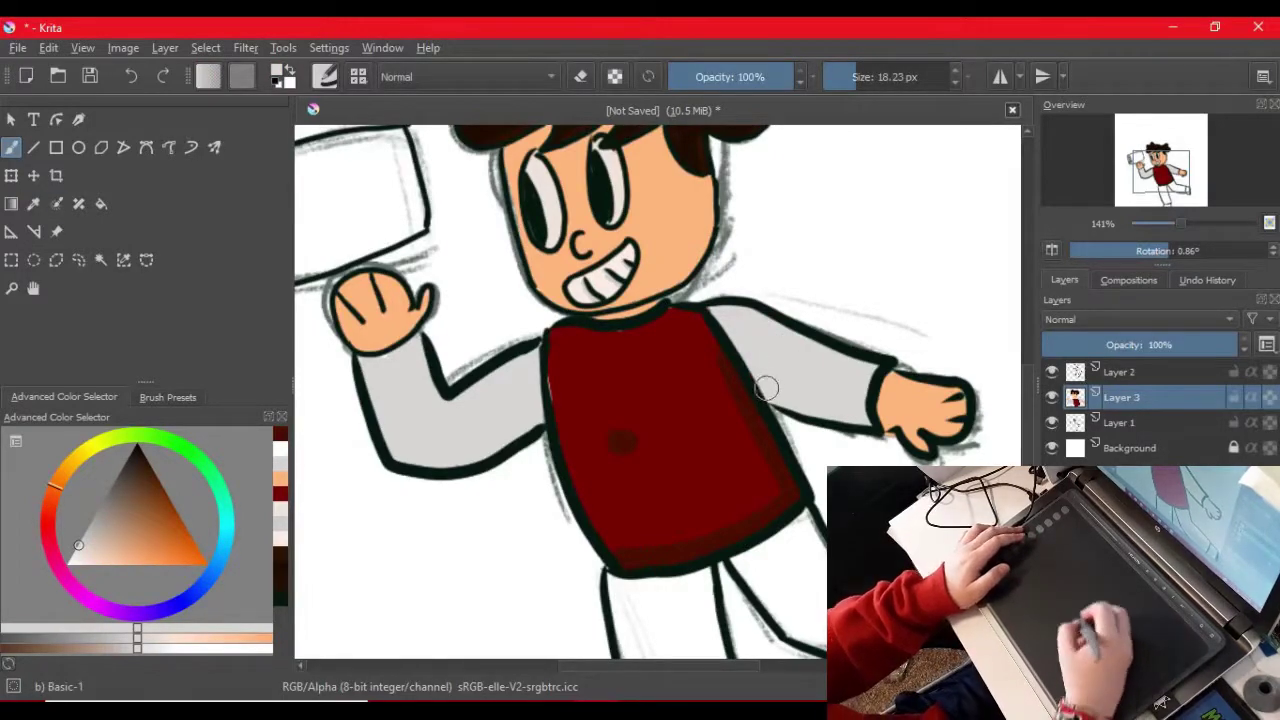
pyautogui.moveTo(88, 528)
pyautogui.mouseDown()
pyautogui.moveTo(94, 542)
pyautogui.moveTo(97, 511)
pyautogui.mouseUp()
pyautogui.moveTo(364, 365); pyautogui.dragTo(408, 351)
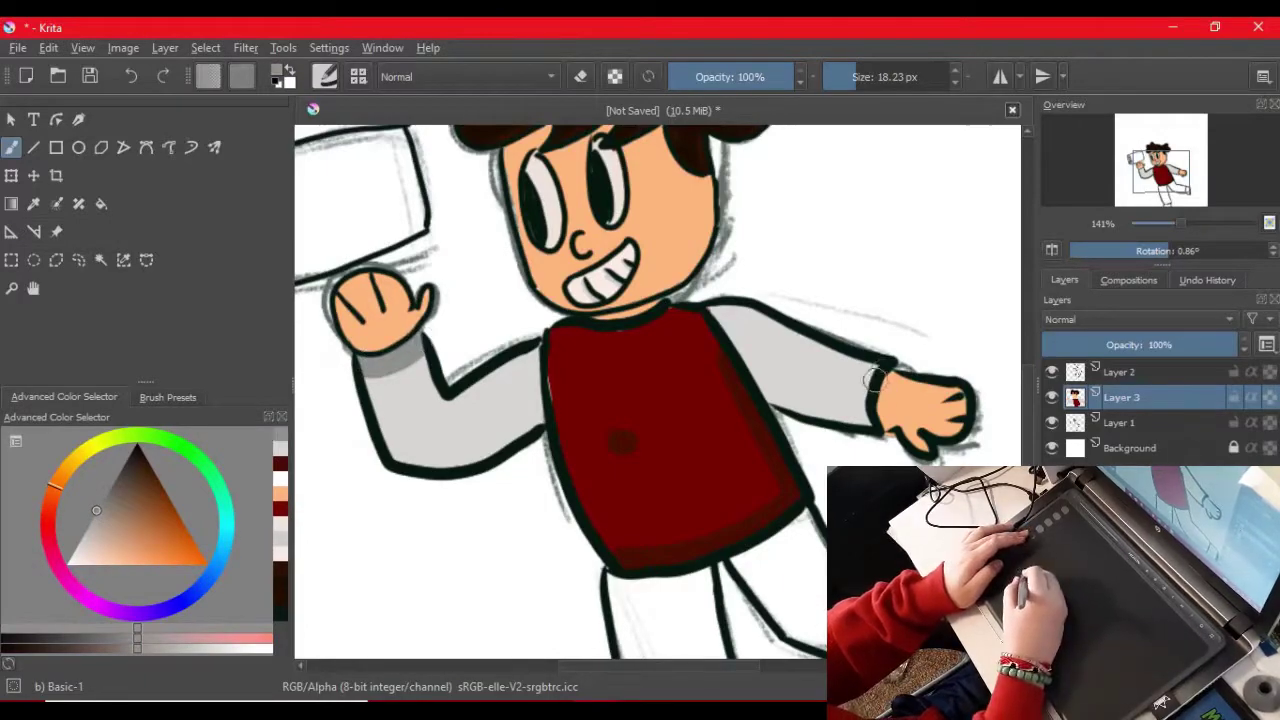
# Step: Choose a dark blue and fill both trouser legs with the 18.23 px brush
pyautogui.scroll(-4, 1008, 378)
pyautogui.click(157, 610)
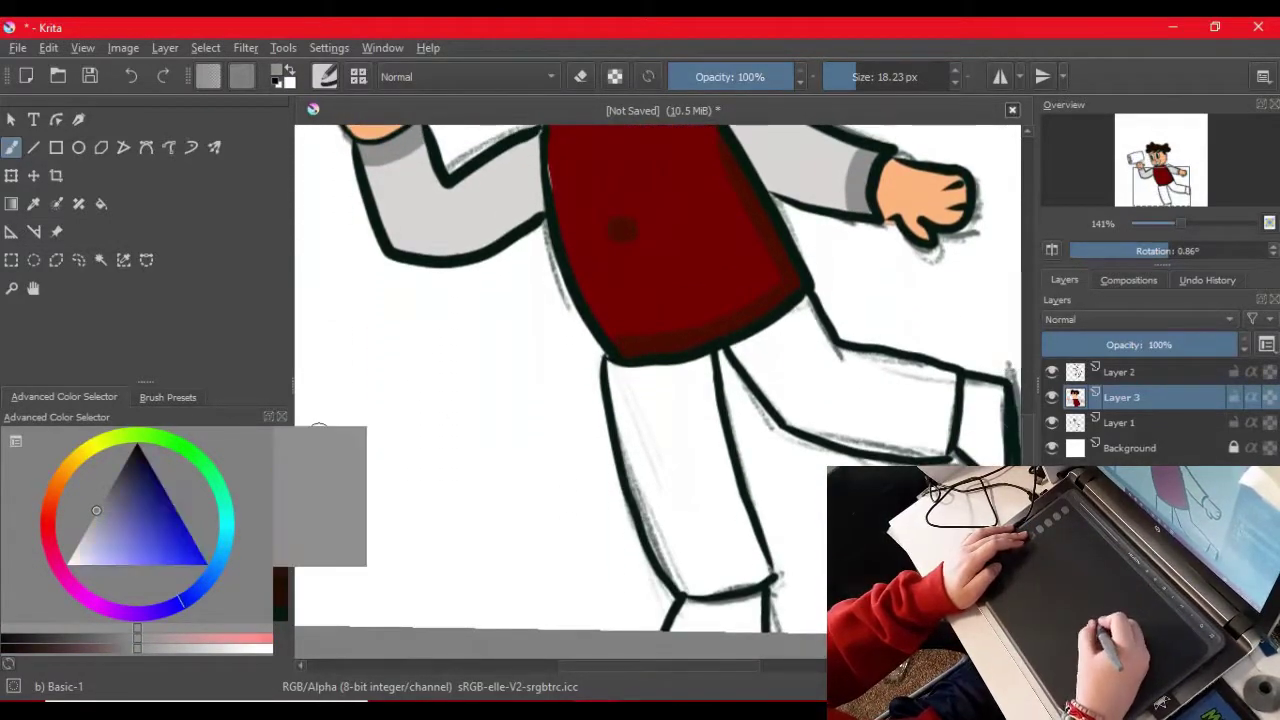
pyautogui.moveTo(168, 498); pyautogui.dragTo(163, 488)
pyautogui.moveTo(634, 376)
pyautogui.mouseDown()
pyautogui.moveTo(663, 545)
pyautogui.moveTo(690, 582)
pyautogui.moveTo(731, 577)
pyautogui.moveTo(740, 564)
pyautogui.moveTo(672, 500)
pyautogui.moveTo(754, 566)
pyautogui.moveTo(698, 401)
pyautogui.moveTo(656, 426)
pyautogui.moveTo(673, 411)
pyautogui.moveTo(622, 371)
pyautogui.moveTo(703, 366)
pyautogui.mouseUp()
pyautogui.moveTo(800, 366)
pyautogui.mouseDown()
pyautogui.moveTo(784, 393)
pyautogui.moveTo(797, 416)
pyautogui.moveTo(746, 349)
pyautogui.moveTo(799, 314)
pyautogui.moveTo(812, 353)
pyautogui.moveTo(745, 357)
pyautogui.moveTo(812, 318)
pyautogui.moveTo(796, 323)
pyautogui.moveTo(833, 395)
pyautogui.moveTo(858, 383)
pyautogui.moveTo(826, 354)
pyautogui.moveTo(915, 364)
pyautogui.moveTo(796, 375)
pyautogui.moveTo(813, 425)
pyautogui.moveTo(899, 429)
pyautogui.moveTo(875, 390)
pyautogui.moveTo(922, 383)
pyautogui.moveTo(940, 447)
pyautogui.mouseUp()
# Step: Choose a bright red and paint the part of both feet next to the trouser ends
pyautogui.moveTo(1027, 392); pyautogui.dragTo(1027, 423)
pyautogui.click(47, 522)
pyautogui.moveTo(170, 546); pyautogui.dragTo(178, 537)
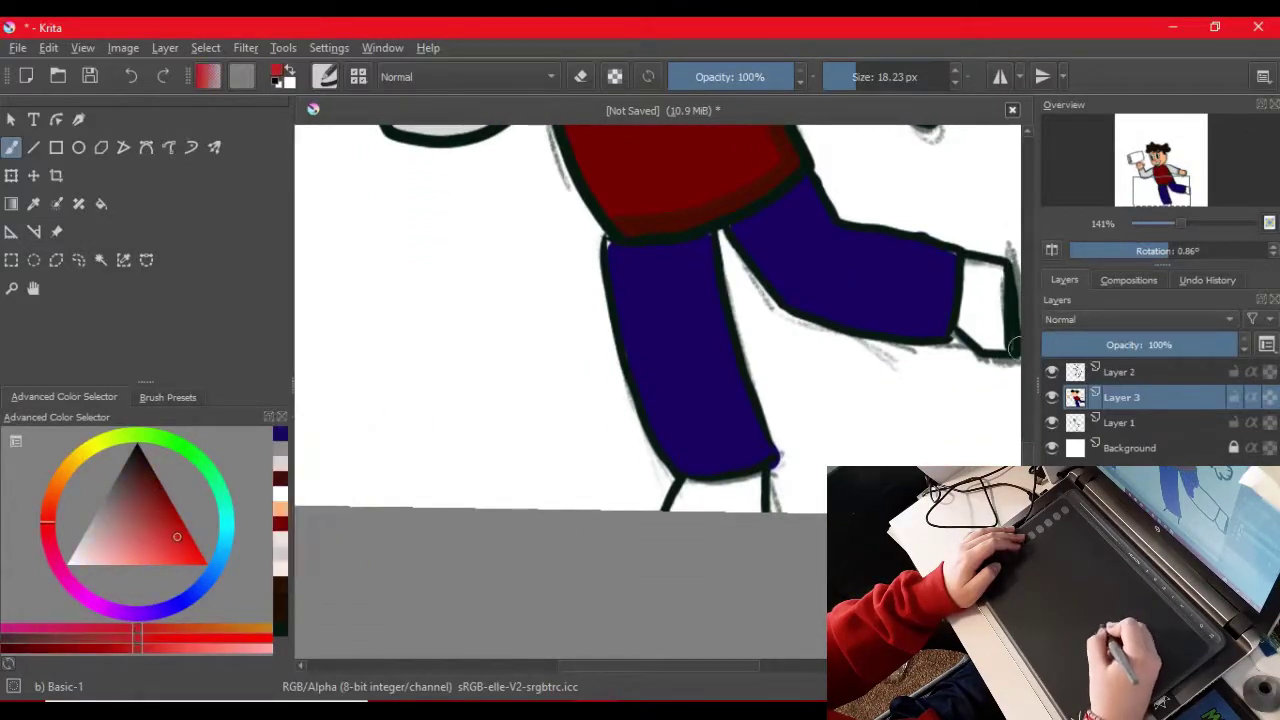
pyautogui.scroll(-2, 951, 365)
pyautogui.moveTo(682, 423); pyautogui.dragTo(707, 424)
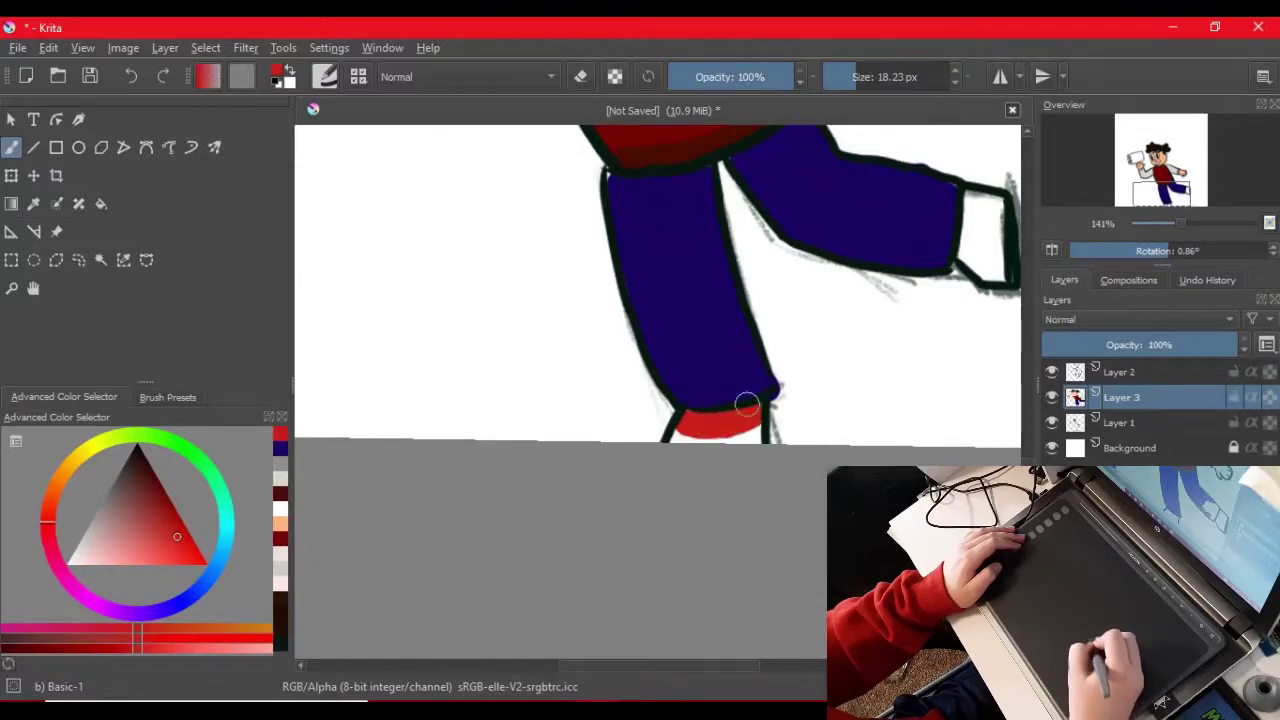
pyautogui.moveTo(971, 237)
pyautogui.mouseDown()
pyautogui.moveTo(984, 206)
pyautogui.moveTo(981, 217)
pyautogui.mouseUp()
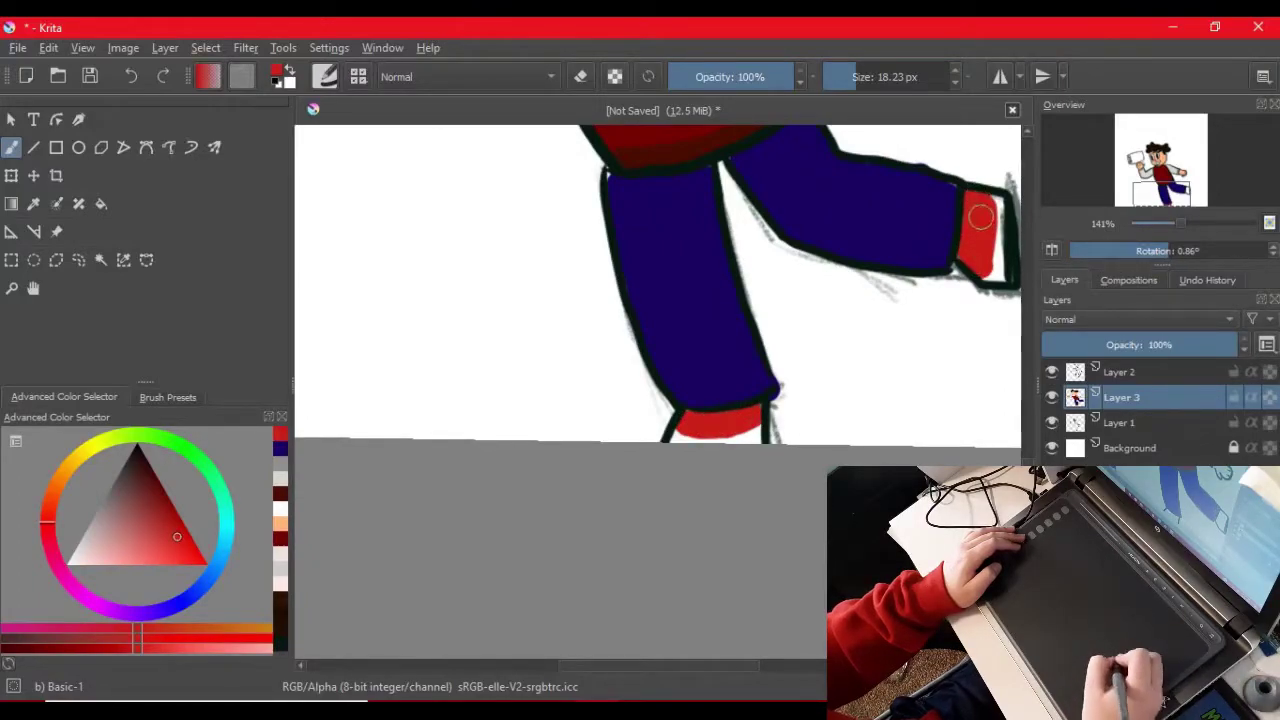
# Step: Paint the outer parts of both feet black, reducing the brush to 7.48 px for the raised foot
pyautogui.click(137, 444)
pyautogui.moveTo(677, 438); pyautogui.dragTo(750, 435)
pyautogui.moveTo(1002, 266); pyautogui.dragTo(1003, 273)
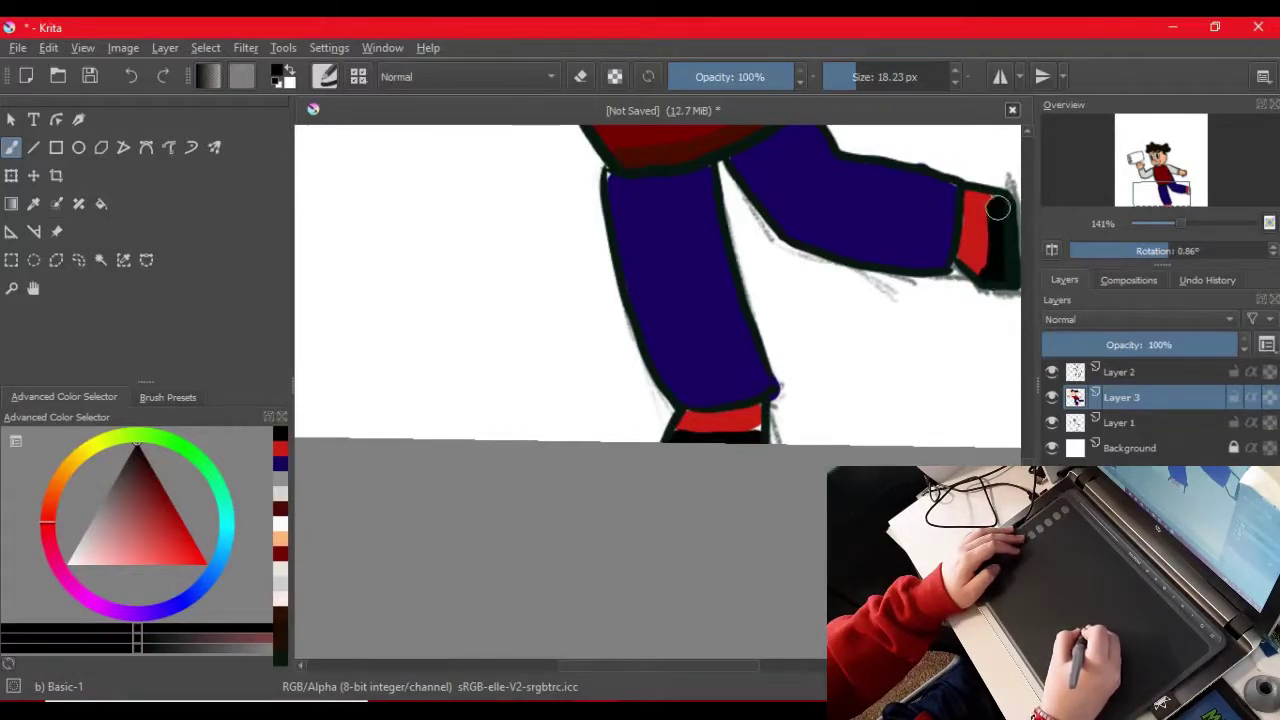
pyautogui.moveTo(998, 210); pyautogui.dragTo(1003, 184)
pyautogui.hotkey('ctrl', 'z')
pyautogui.click(845, 77)
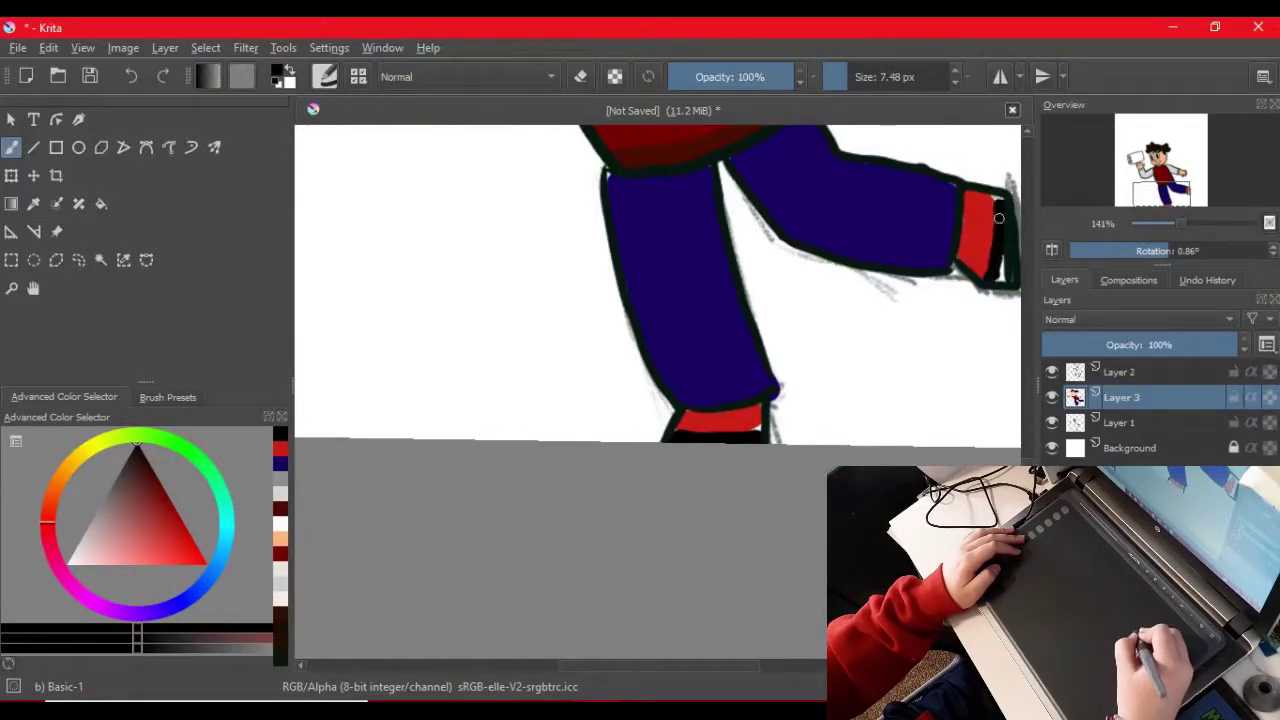
# Step: Sample the skin colour, pick a more saturated orange, and shade the side of the face at 7.48 px
pyautogui.moveTo(1027, 483)
pyautogui.mouseDown()
pyautogui.moveTo(1027, 345)
pyautogui.moveTo(1027, 358)
pyautogui.mouseUp()
pyautogui.click(33, 204)
pyautogui.click(378, 452)
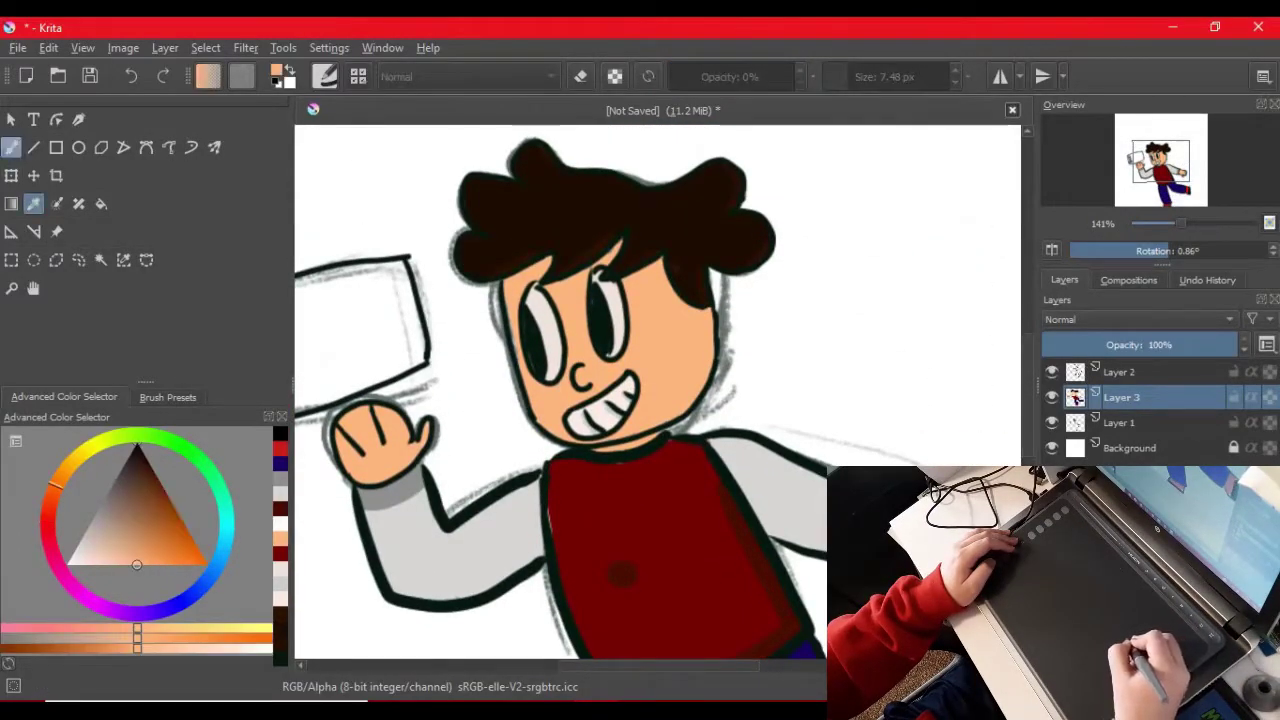
pyautogui.click(11, 148)
pyautogui.click(168, 565)
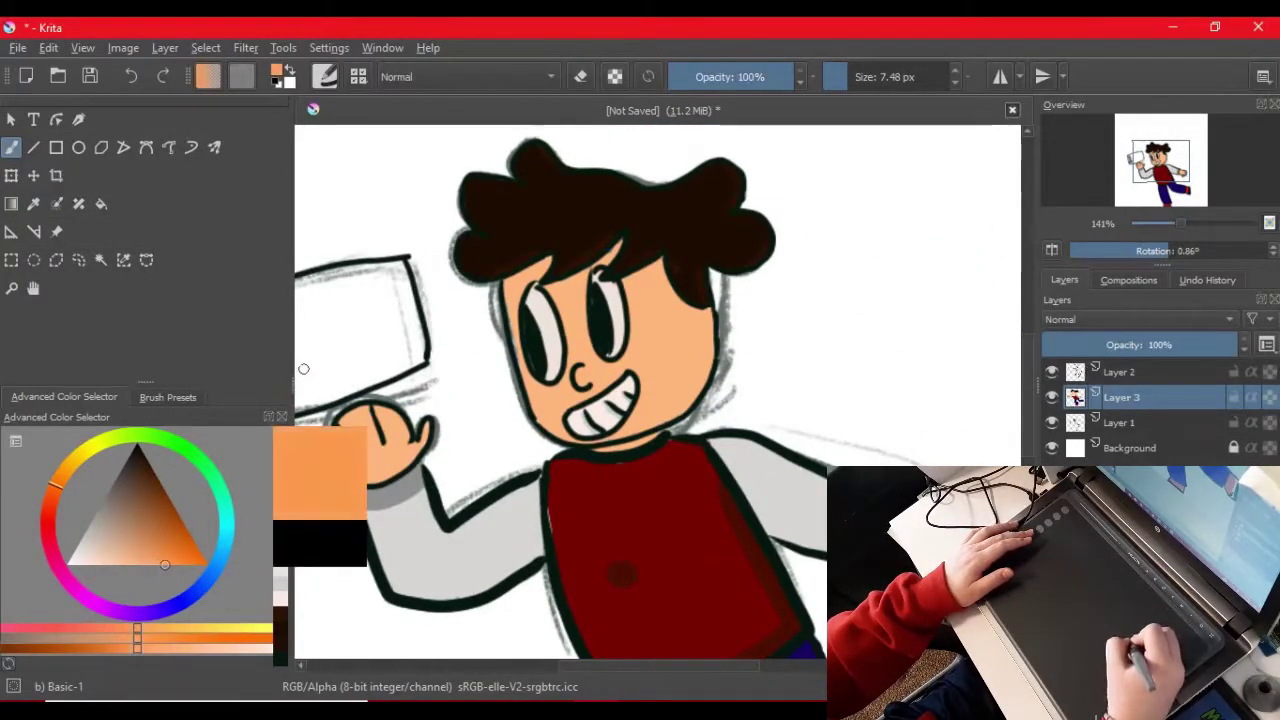
pyautogui.moveTo(707, 345); pyautogui.dragTo(688, 404)
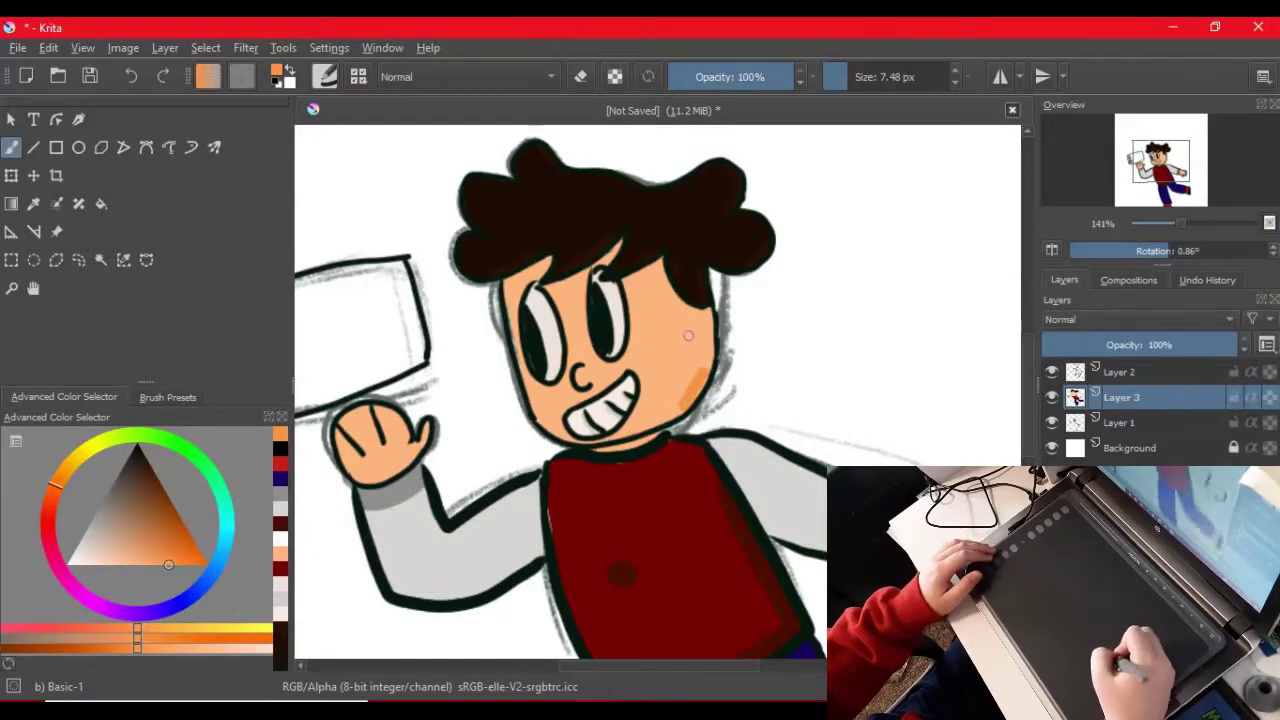
pyautogui.moveTo(710, 318); pyautogui.dragTo(682, 409)
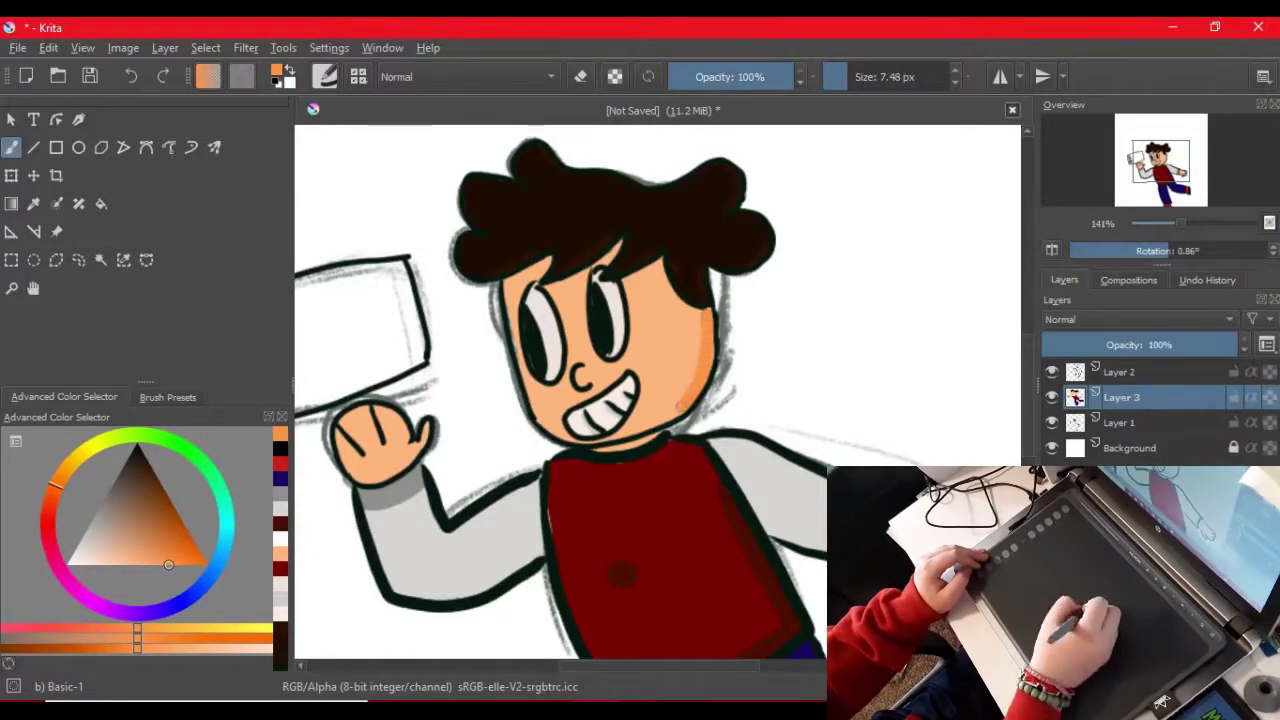
# Step: Soften the cheek shading with the Blender Blur brush at 21.54 px, and return to the Basic-1 brush
pyautogui.click(168, 397)
pyautogui.scroll(-5, 140, 550)
pyautogui.click(115, 517)
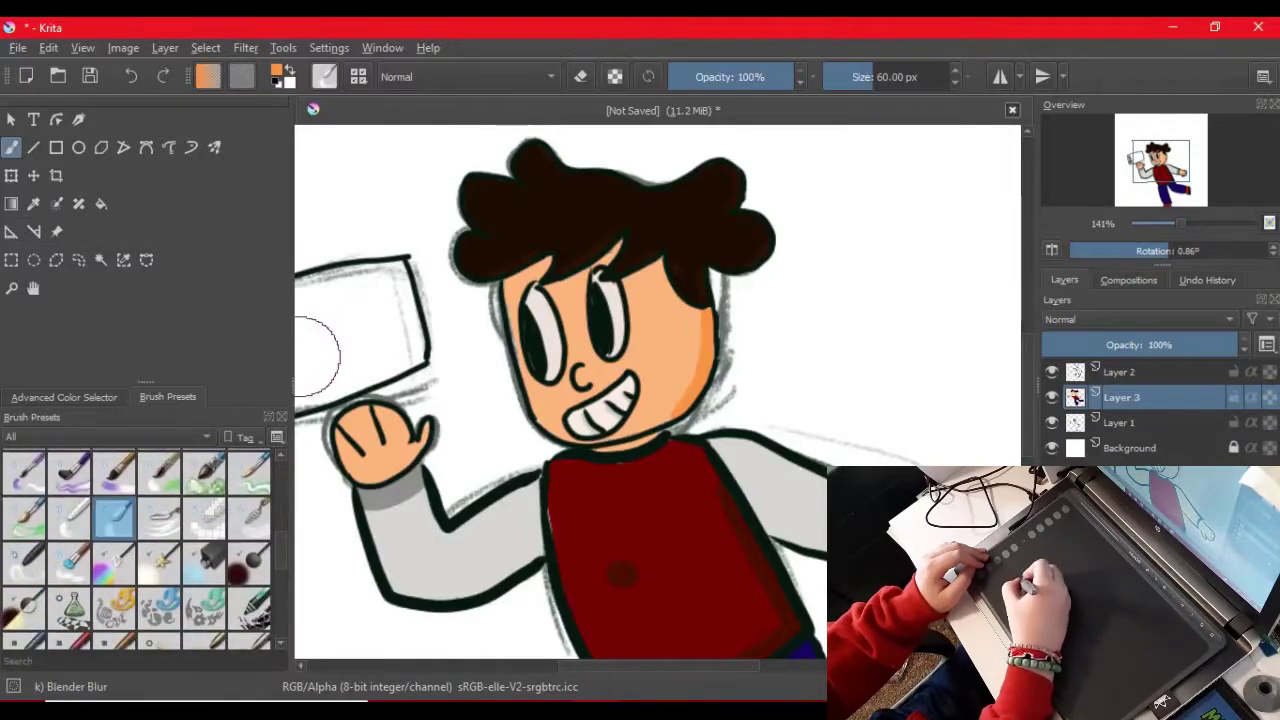
pyautogui.press(']')
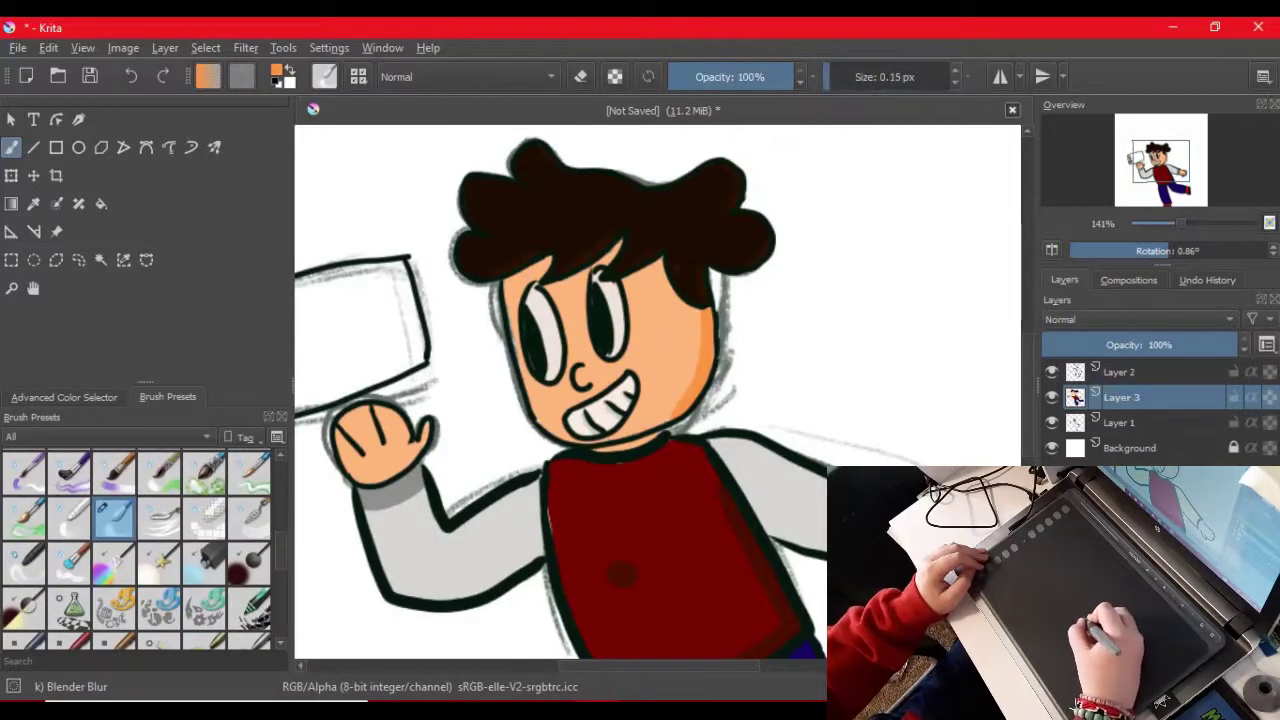
pyautogui.moveTo(871, 77); pyautogui.dragTo(863, 77)
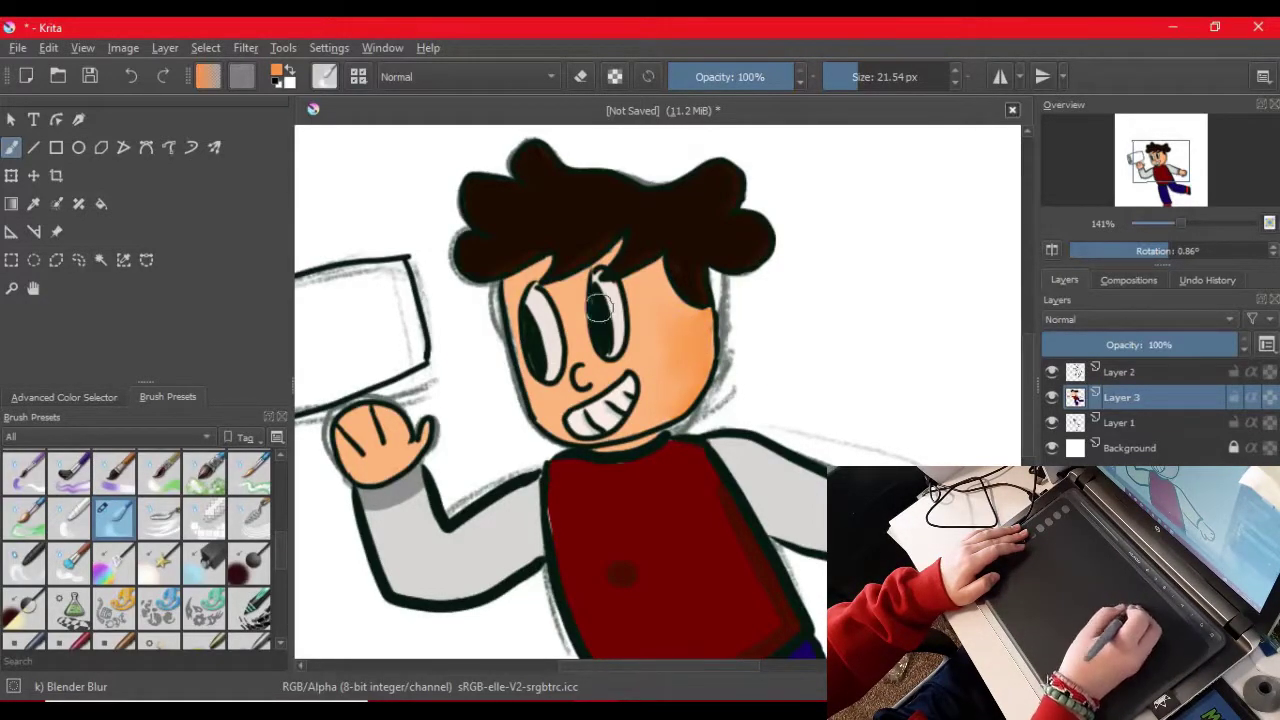
pyautogui.press('/')
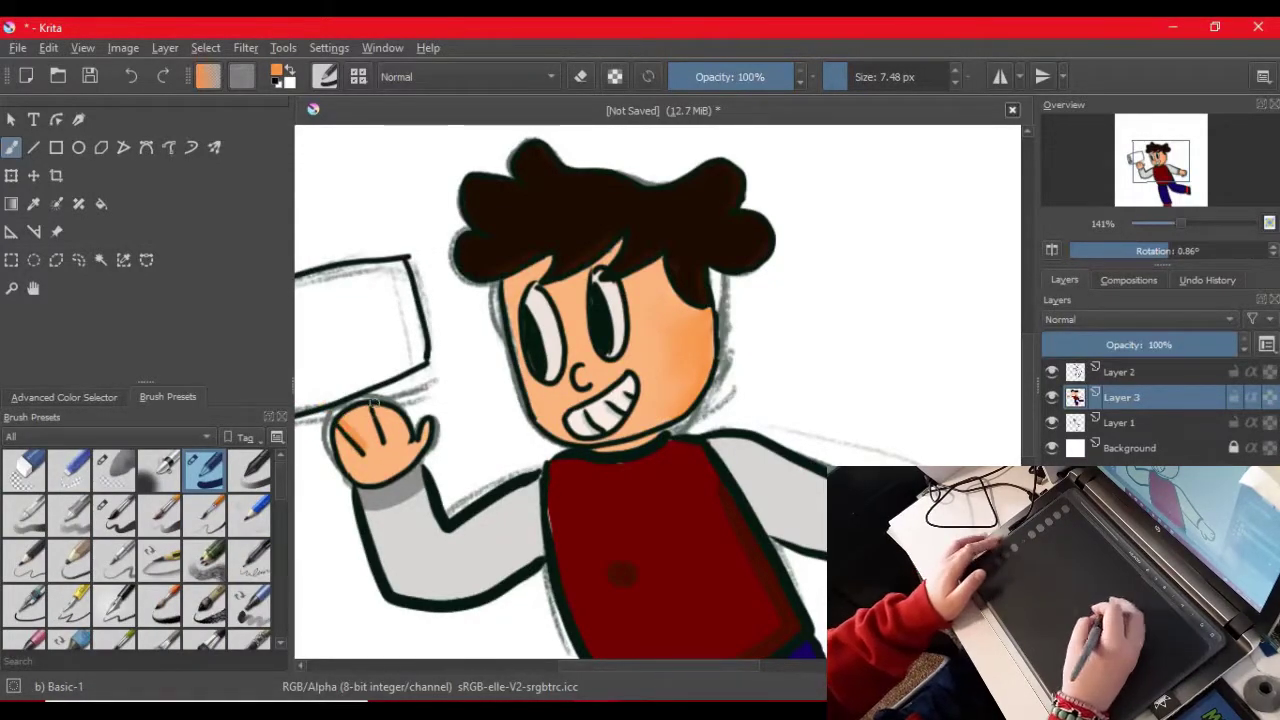
# Step: Shade the fingers of the raised hand with the saturated orange, using the 7.48 px Basic-1 brush
pyautogui.moveTo(374, 404); pyautogui.dragTo(383, 431)
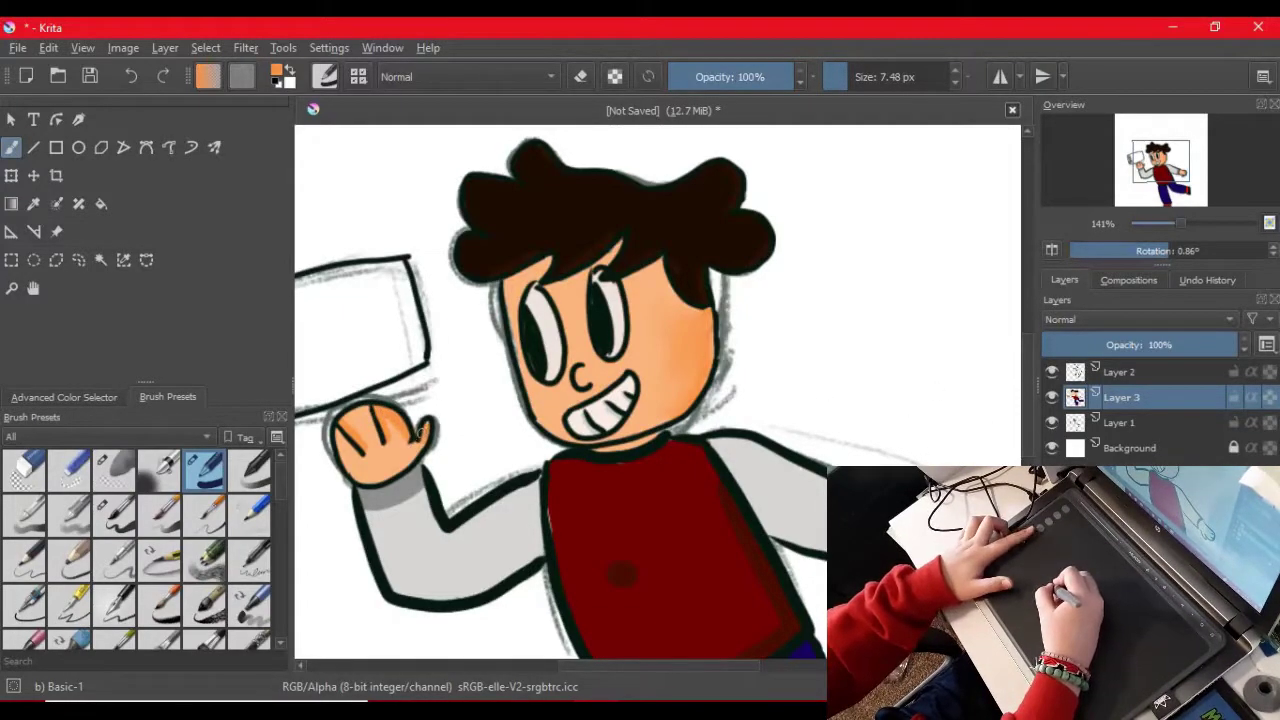
pyautogui.scroll(-3, 921, 397)
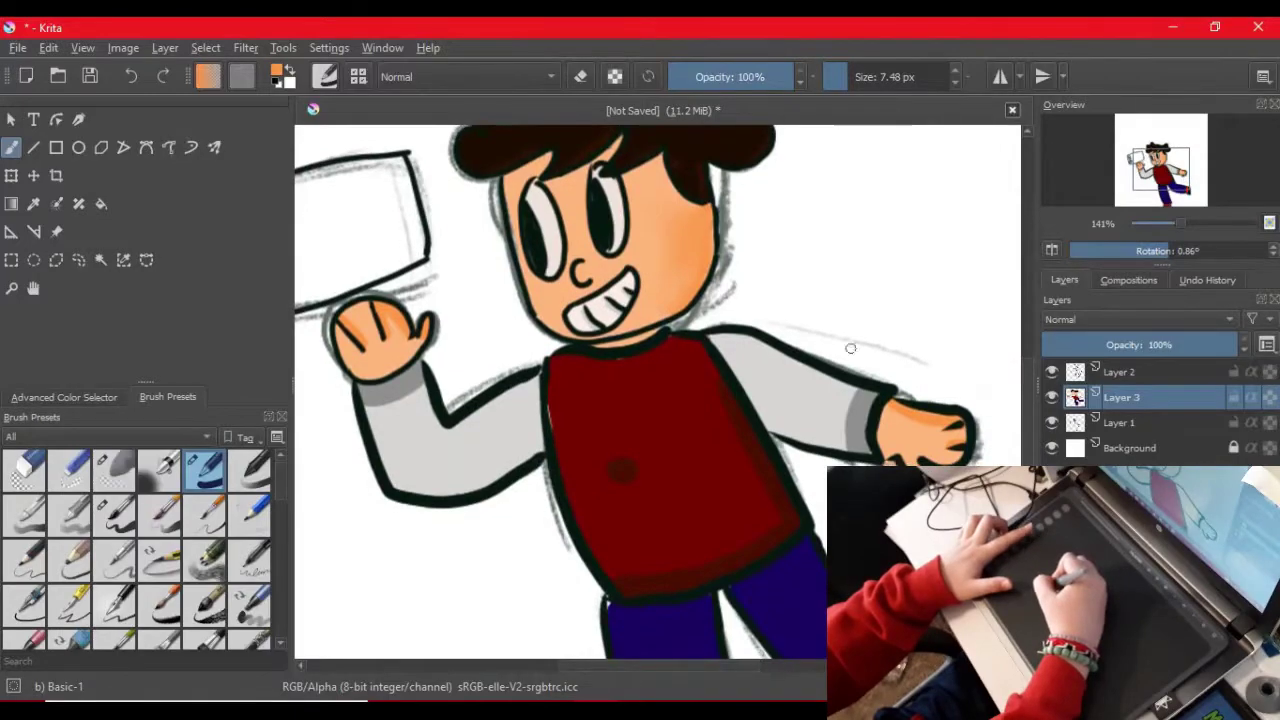
# Step: Sample the sweater's dark red, cover the dark spot in the middle of the sweater, and return to the Basic-1 brush
pyautogui.click(69, 470)
pyautogui.moveTo(608, 466)
pyautogui.mouseDown()
pyautogui.moveTo(642, 474)
pyautogui.moveTo(643, 440)
pyautogui.moveTo(617, 500)
pyautogui.moveTo(645, 472)
pyautogui.mouseUp()
pyautogui.click(33, 204)
pyautogui.click(648, 430)
pyautogui.click(12, 147)
pyautogui.hotkey('ctrl', 'z')
pyautogui.click(205, 470)
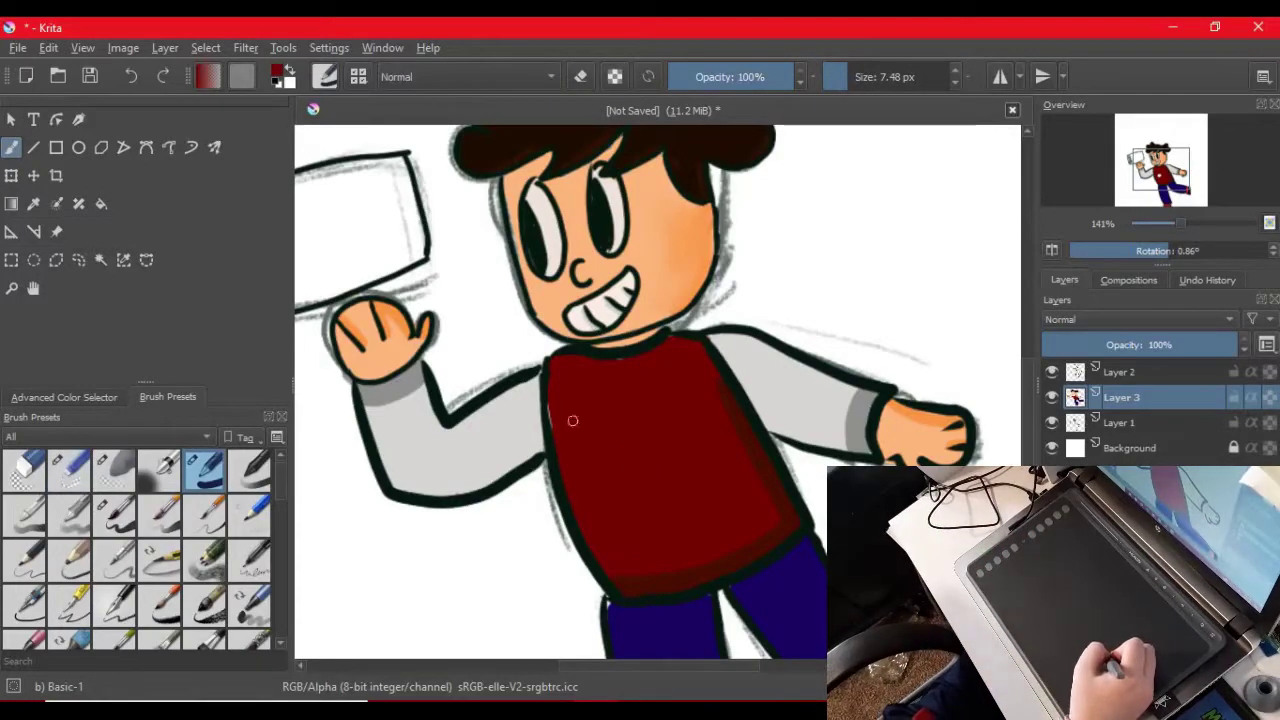
# Step: Choose a dark grey and fill the drawing tablet's surface with it on Layer 3
pyautogui.moveTo(1027, 436); pyautogui.dragTo(1027, 422)
pyautogui.moveTo(645, 666); pyautogui.dragTo(577, 666)
pyautogui.click(64, 397)
pyautogui.moveTo(112, 488)
pyautogui.mouseDown()
pyautogui.moveTo(106, 498)
pyautogui.moveTo(120, 471)
pyautogui.mouseUp()
pyautogui.moveTo(490, 258)
pyautogui.mouseDown()
pyautogui.moveTo(474, 264)
pyautogui.moveTo(530, 244)
pyautogui.moveTo(543, 278)
pyautogui.moveTo(485, 286)
pyautogui.mouseUp()
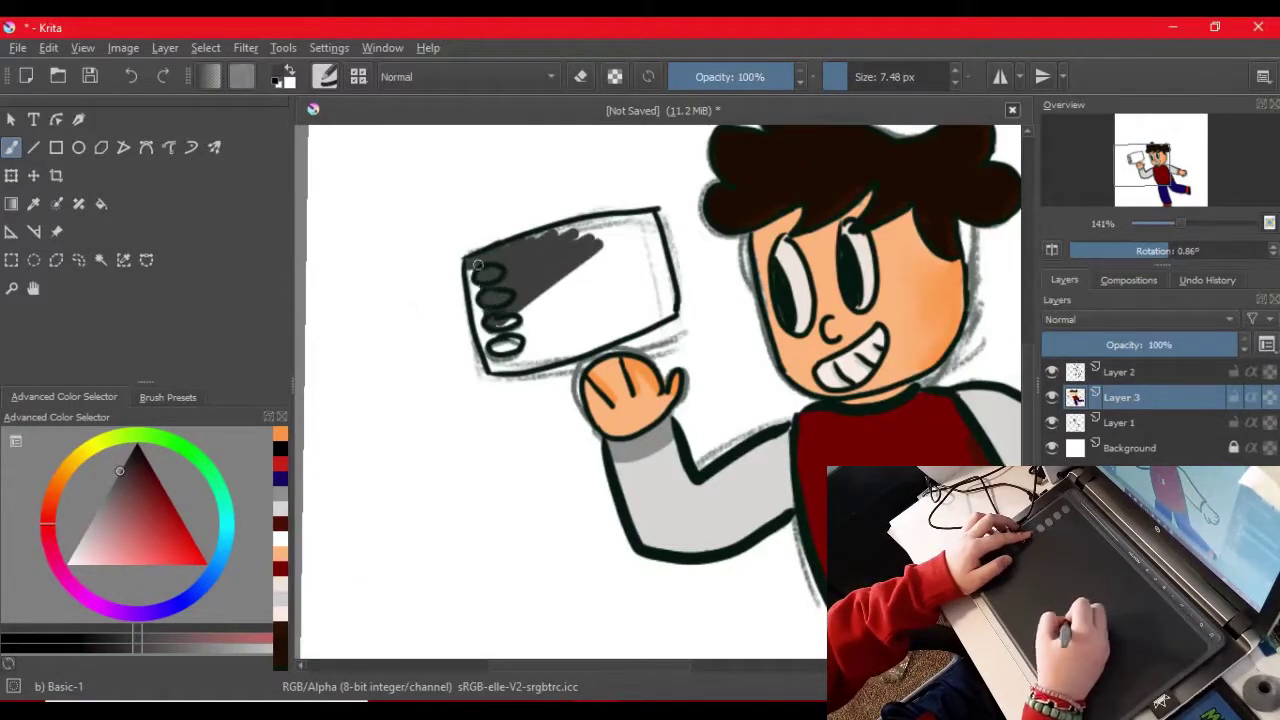
pyautogui.moveTo(494, 366)
pyautogui.mouseDown()
pyautogui.moveTo(572, 273)
pyautogui.moveTo(508, 366)
pyautogui.mouseUp()
pyautogui.moveTo(552, 233)
pyautogui.mouseDown()
pyautogui.moveTo(638, 215)
pyautogui.moveTo(630, 288)
pyautogui.mouseUp()
pyautogui.moveTo(630, 288)
pyautogui.mouseDown()
pyautogui.moveTo(533, 352)
pyautogui.moveTo(665, 310)
pyautogui.moveTo(545, 276)
pyautogui.mouseUp()
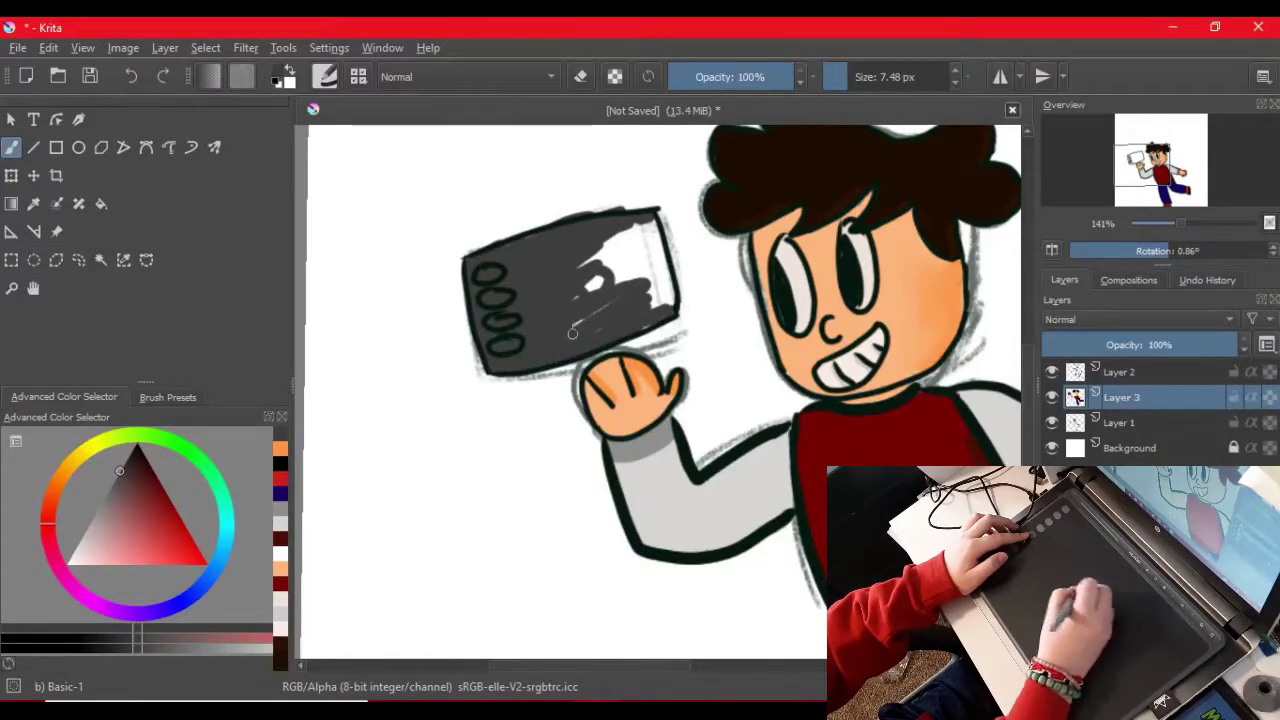
pyautogui.moveTo(590, 323)
pyautogui.mouseDown()
pyautogui.moveTo(620, 311)
pyautogui.moveTo(621, 261)
pyautogui.moveTo(640, 276)
pyautogui.moveTo(647, 241)
pyautogui.moveTo(668, 300)
pyautogui.mouseUp()
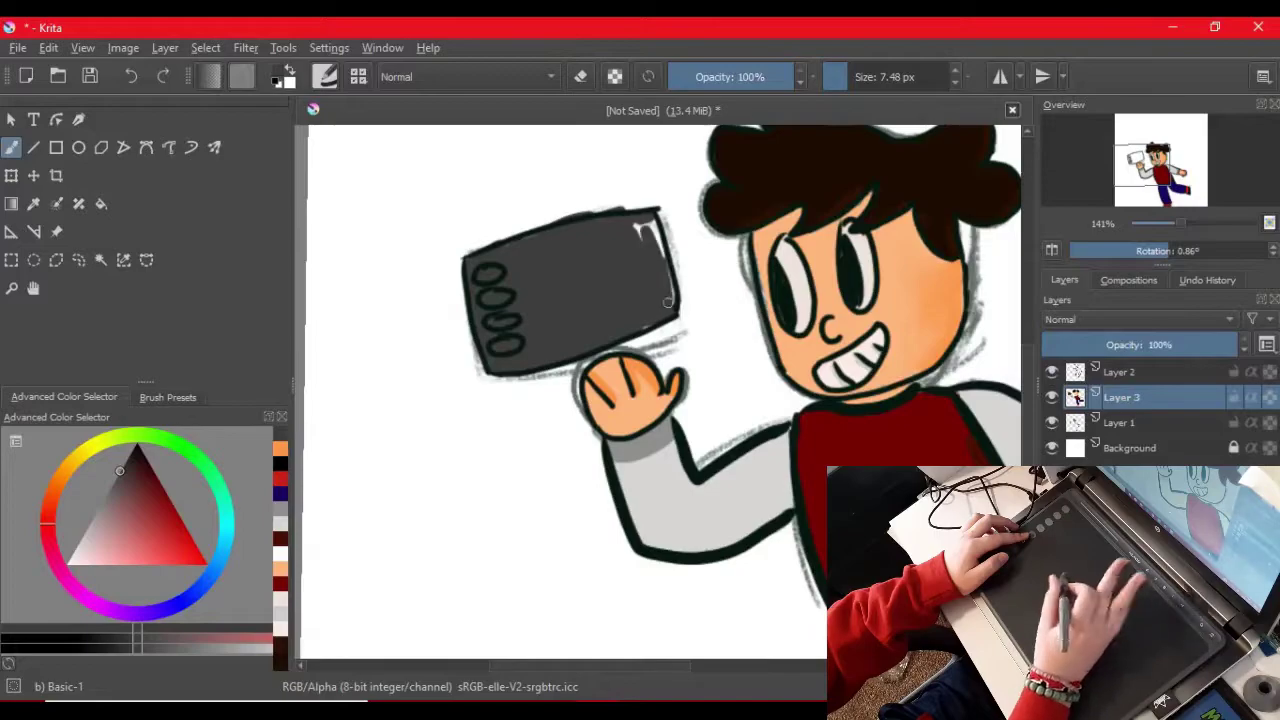
# Step: Paint the four oval tablet buttons near-black, and touch up the tablet's surface with the dark grey
pyautogui.click(130, 453)
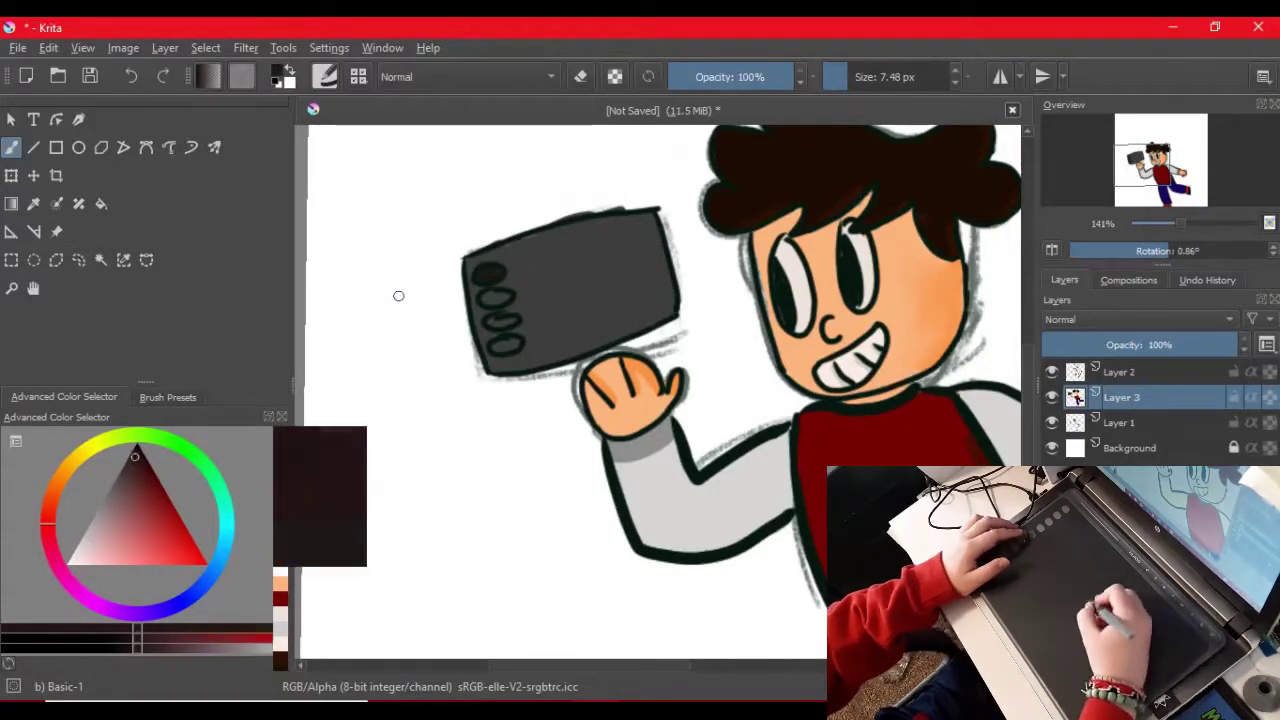
pyautogui.click(135, 445)
pyautogui.moveTo(480, 275)
pyautogui.mouseDown()
pyautogui.moveTo(494, 269)
pyautogui.moveTo(498, 292)
pyautogui.mouseUp()
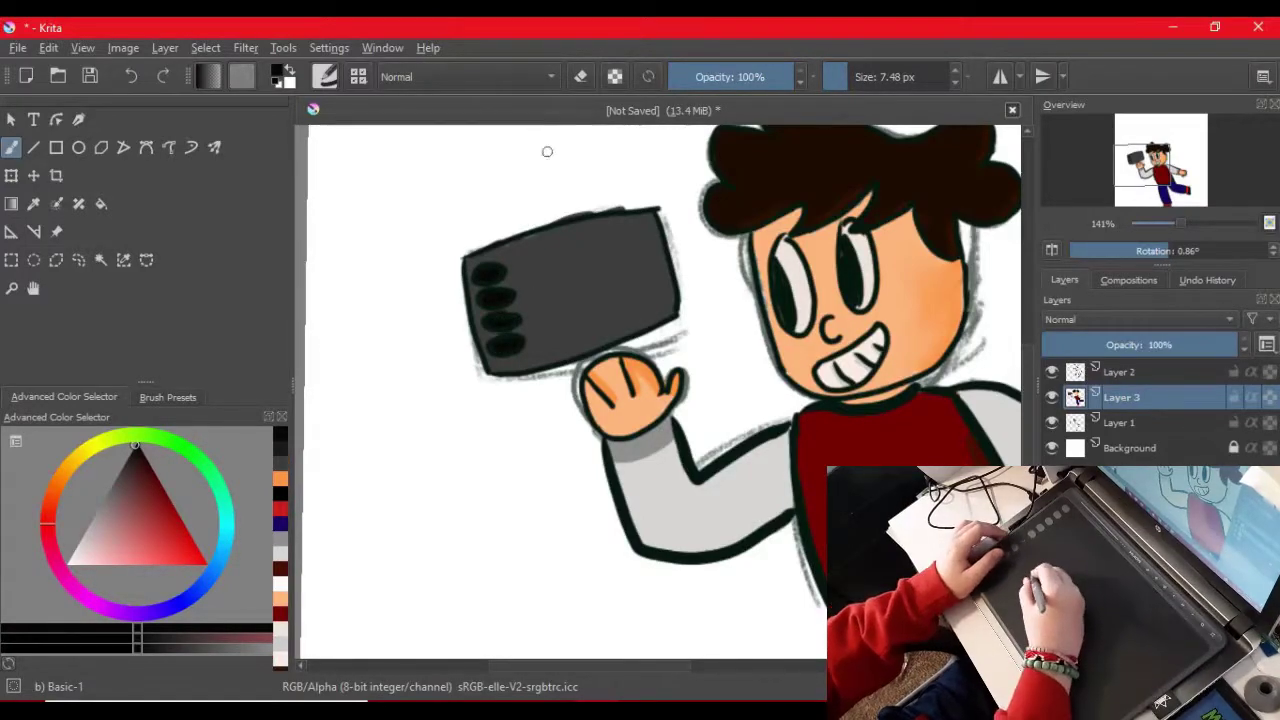
pyautogui.click(120, 470)
pyautogui.moveTo(601, 338); pyautogui.dragTo(649, 292)
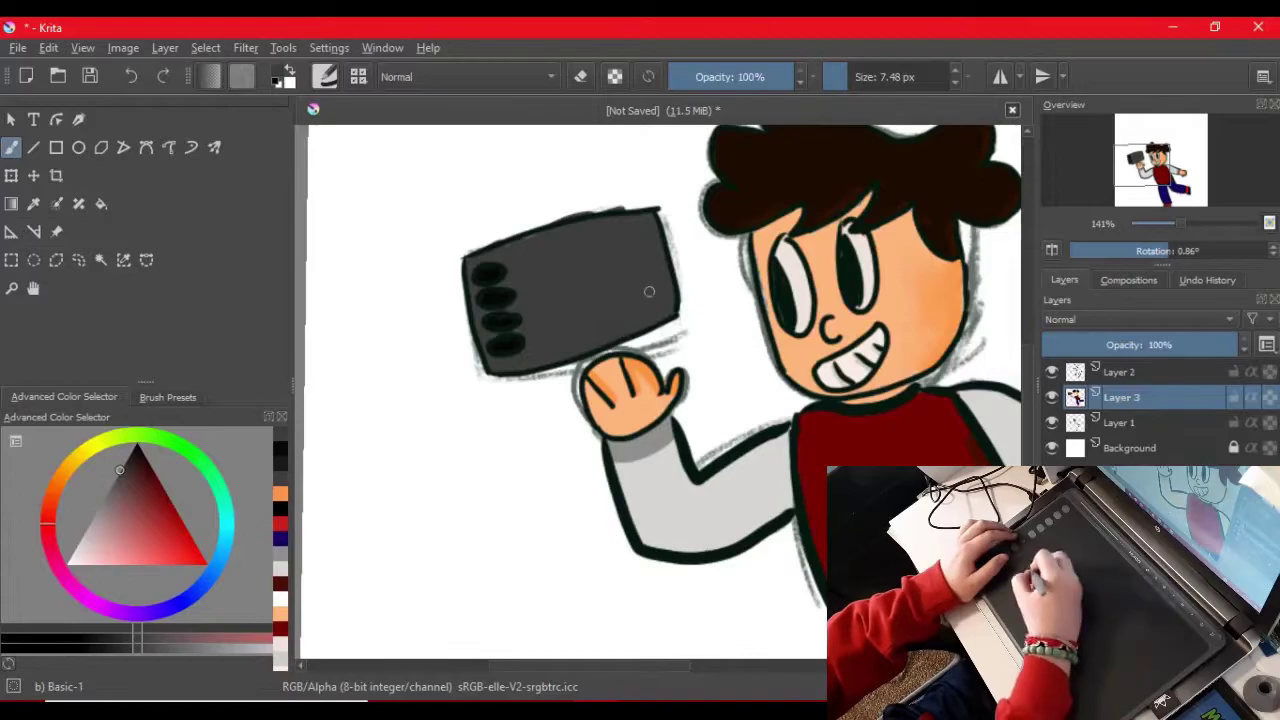
# Step: Choose the Eraser Small brush at 25 px and hide the rough sketch on Layer 1
pyautogui.click(168, 398)
pyautogui.click(69, 471)
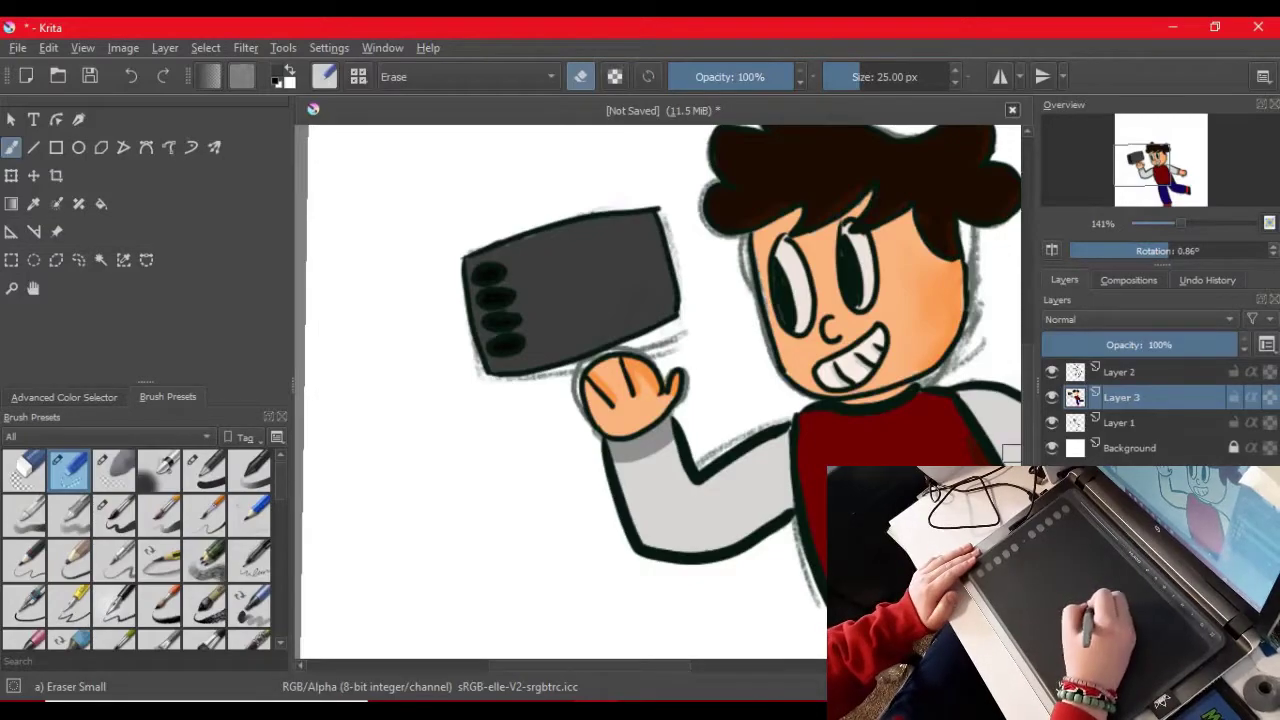
pyautogui.moveTo(1027, 398); pyautogui.dragTo(1027, 353)
pyautogui.hotkey('ctrl', '-')
pyautogui.hotkey('ctrl', '-')
pyautogui.hotkey('ctrl', '-')
pyautogui.hotkey('ctrl', '-')
pyautogui.hotkey('ctrl', '-')
pyautogui.hotkey('ctrl', '+')
pyautogui.hotkey('ctrl', '+')
pyautogui.hotkey('ctrl', '+')
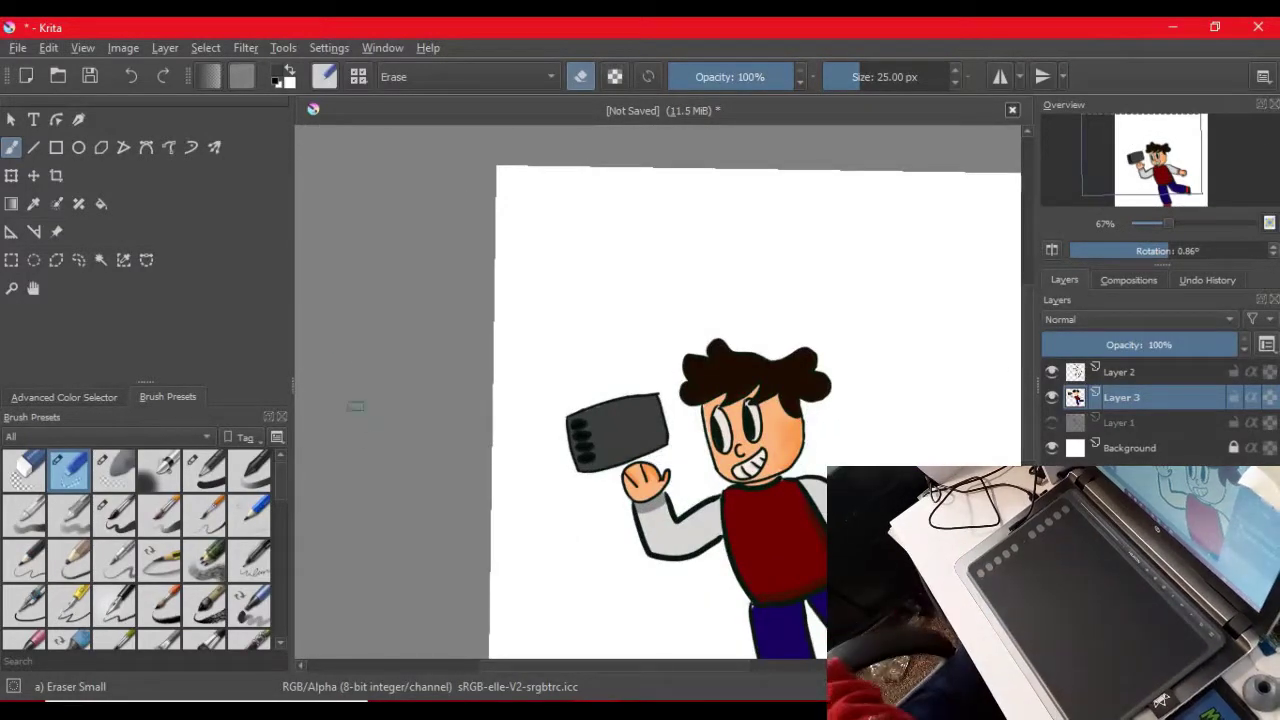
# Step: Choose the Basic-5 Size Opacity brush at 40 px and bring up the color selector
pyautogui.click(160, 515)
pyautogui.click(64, 397)
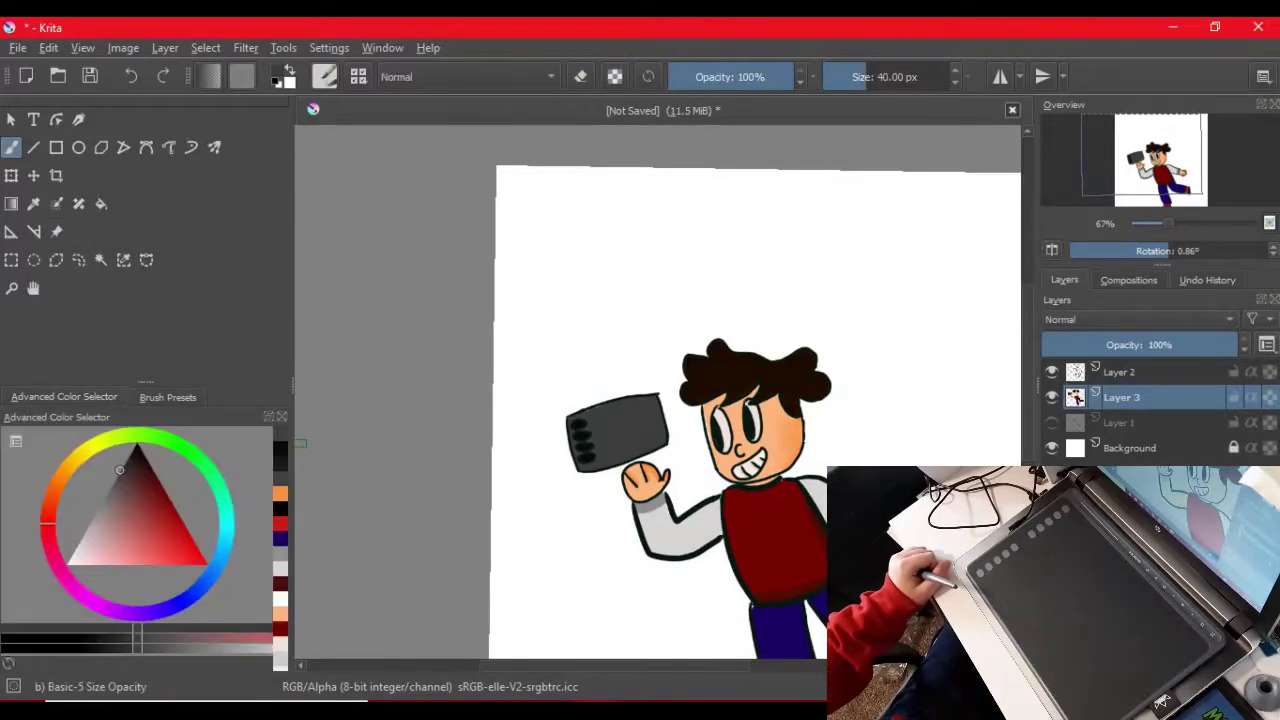